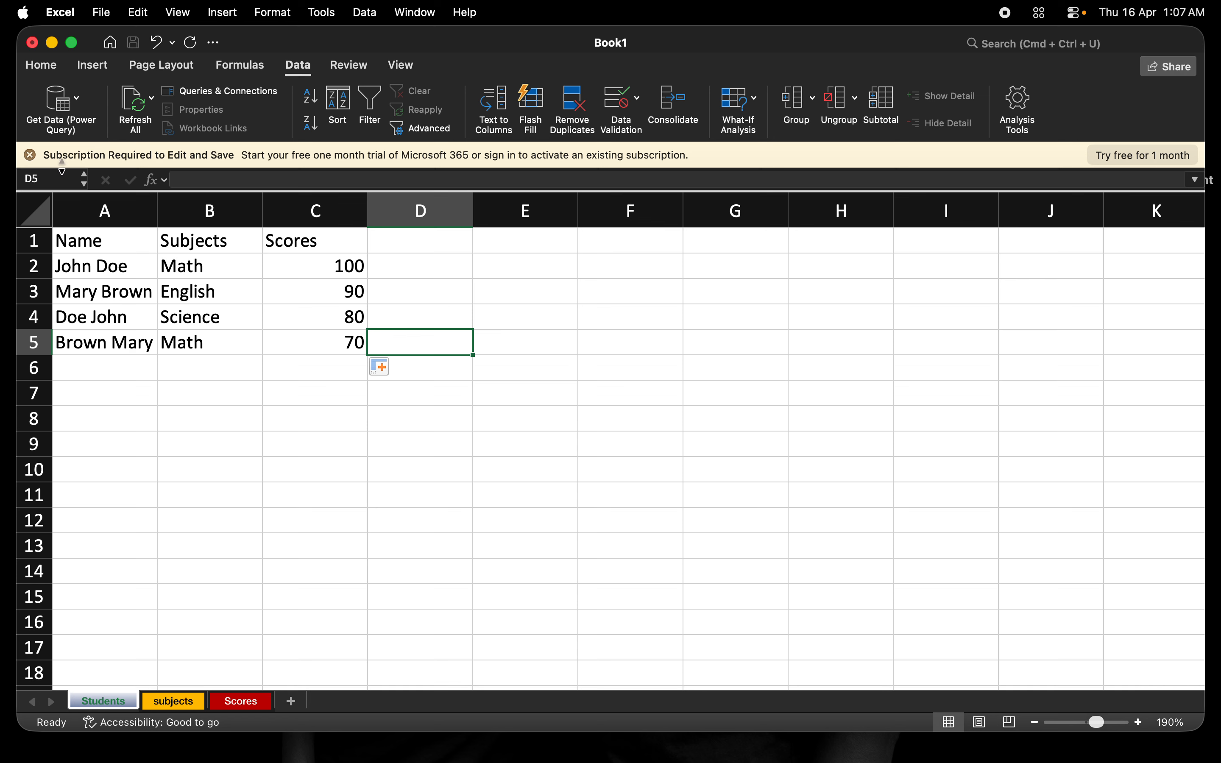
{"action": "left_click", "coordinate": [42, 65]}
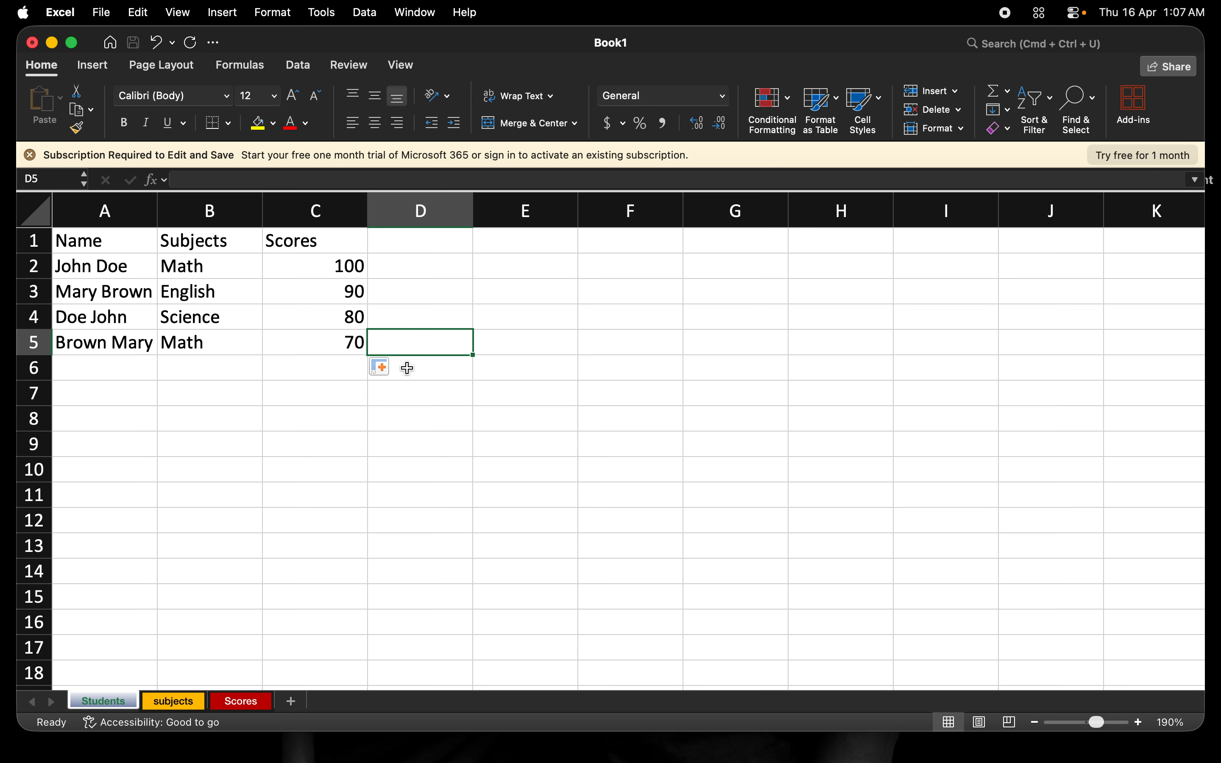
{"action": "left_click", "coordinate": [408, 413]}
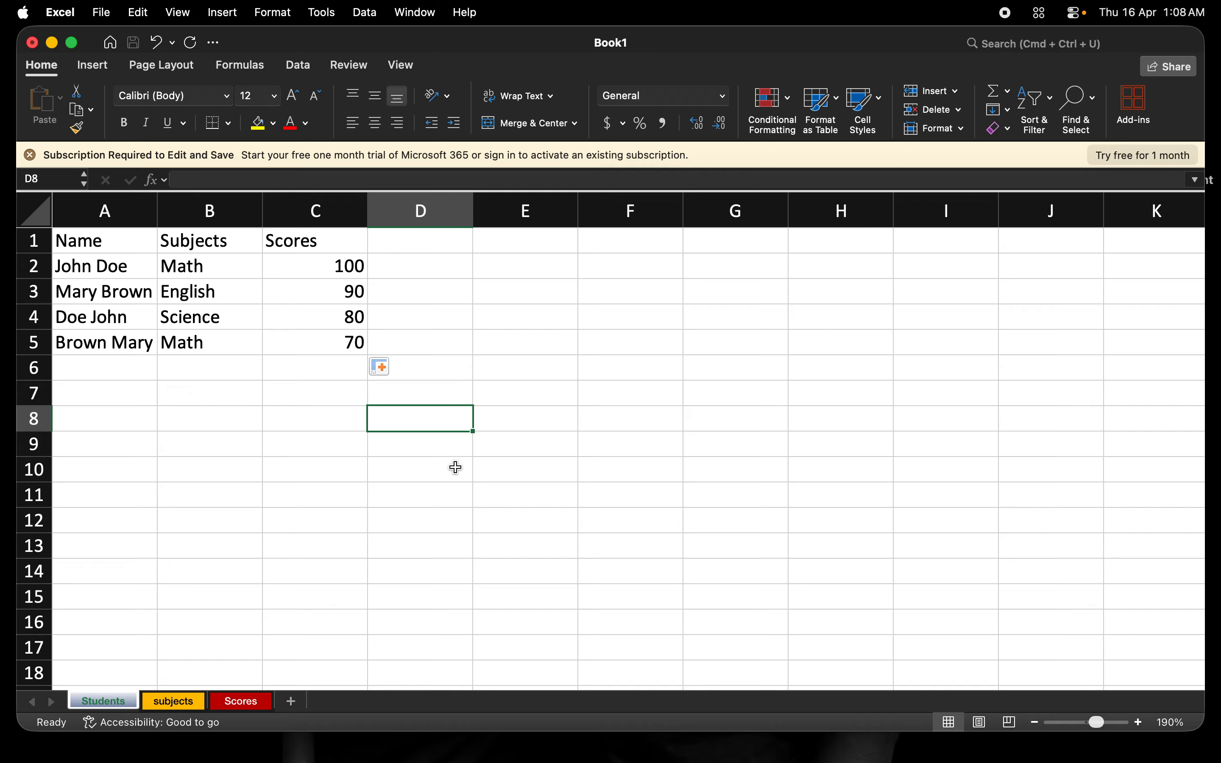
{"action": "left_click", "coordinate": [423, 310]}
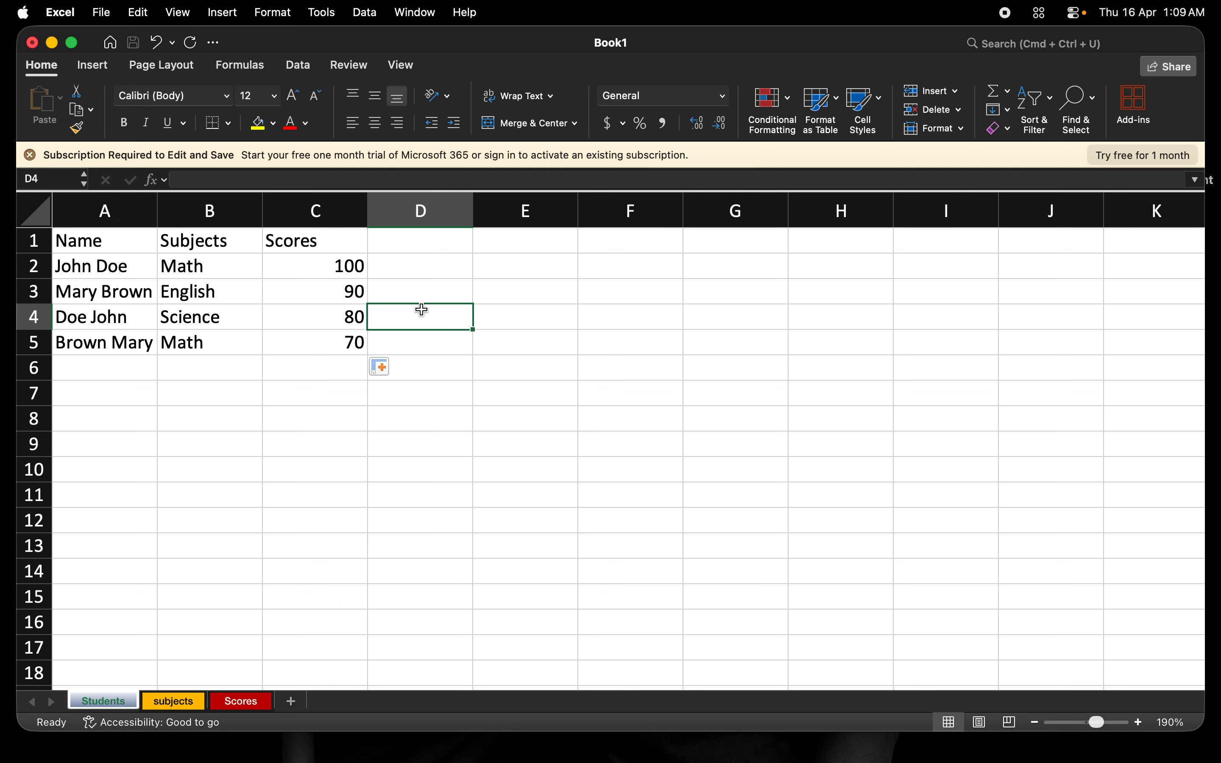
{"action": "left_click", "coordinate": [412, 249]}
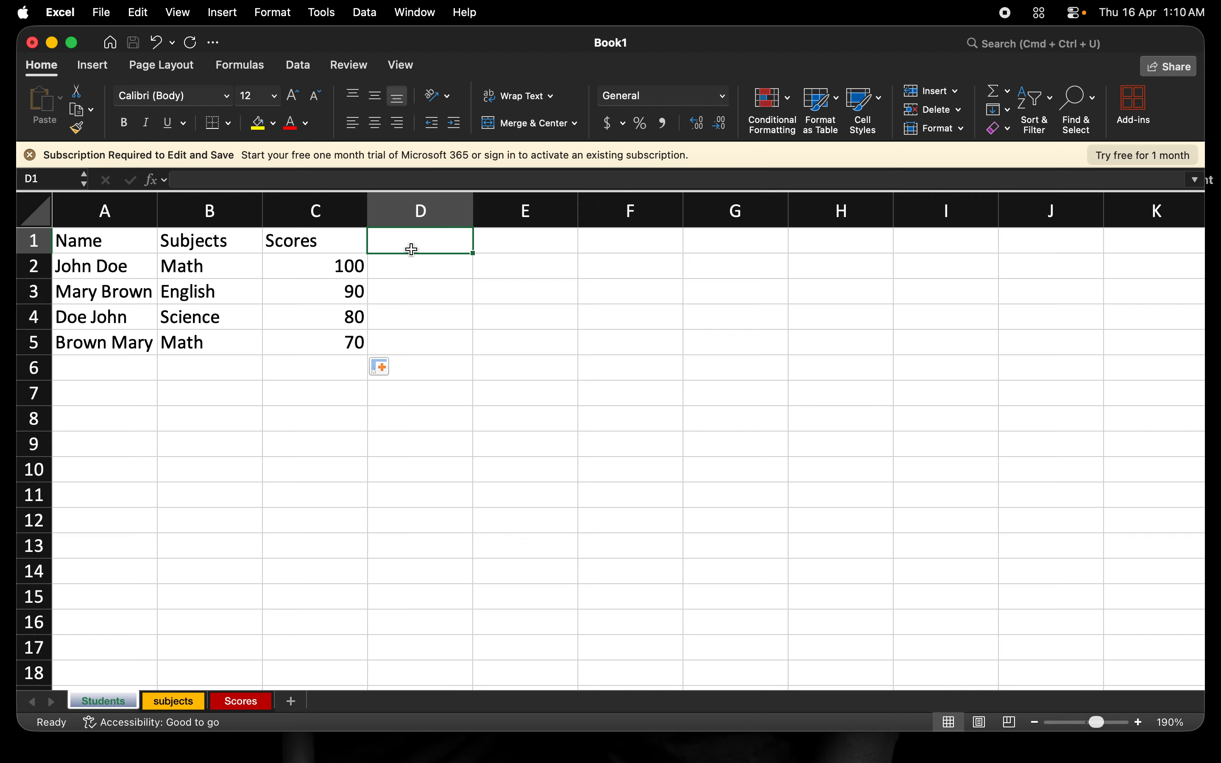
Apply all borders to the header row range A1:H1
{"action": "left_click", "coordinate": [84, 242]}
{"action": "key", "text": "shift+Right"}
{"action": "key", "text": "shift+Right"}
{"action": "key", "text": "shift+Right"}
{"action": "key", "text": "shift+Right"}
{"action": "key", "text": "shift+Right"}
{"action": "key", "text": "shift+Right"}
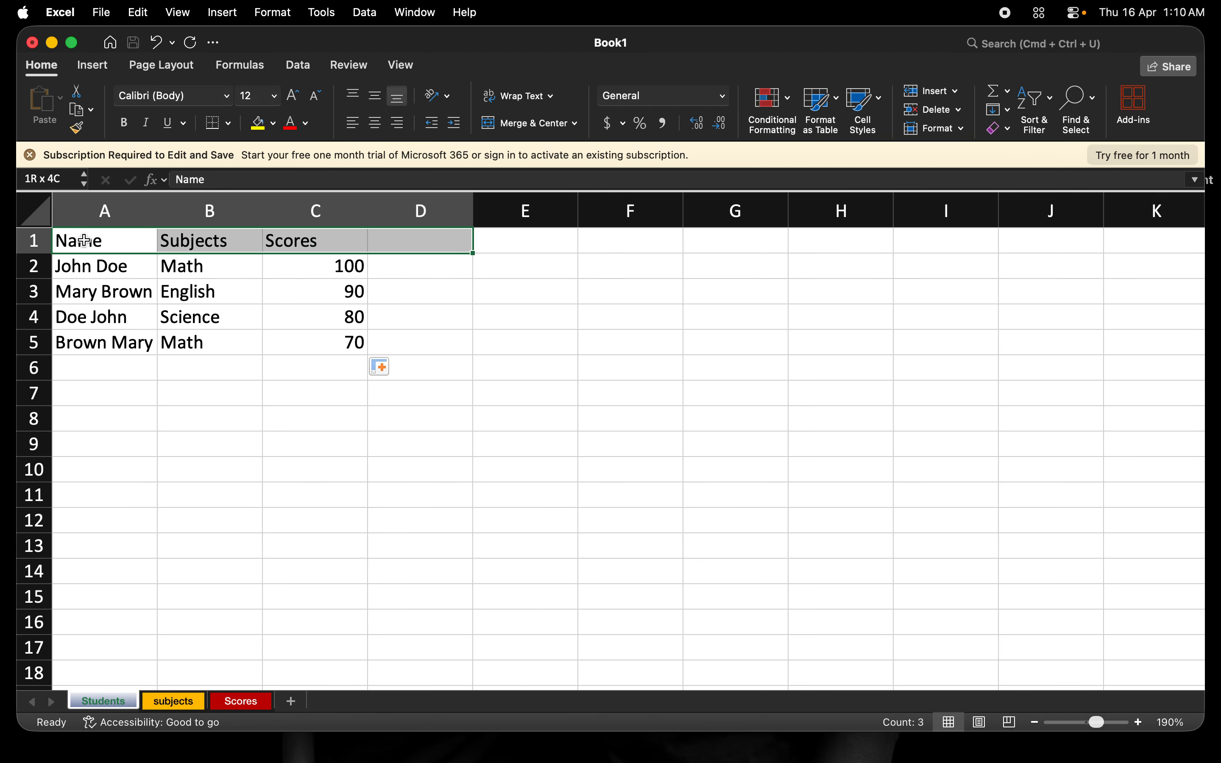
{"action": "key", "text": "shift+Right"}
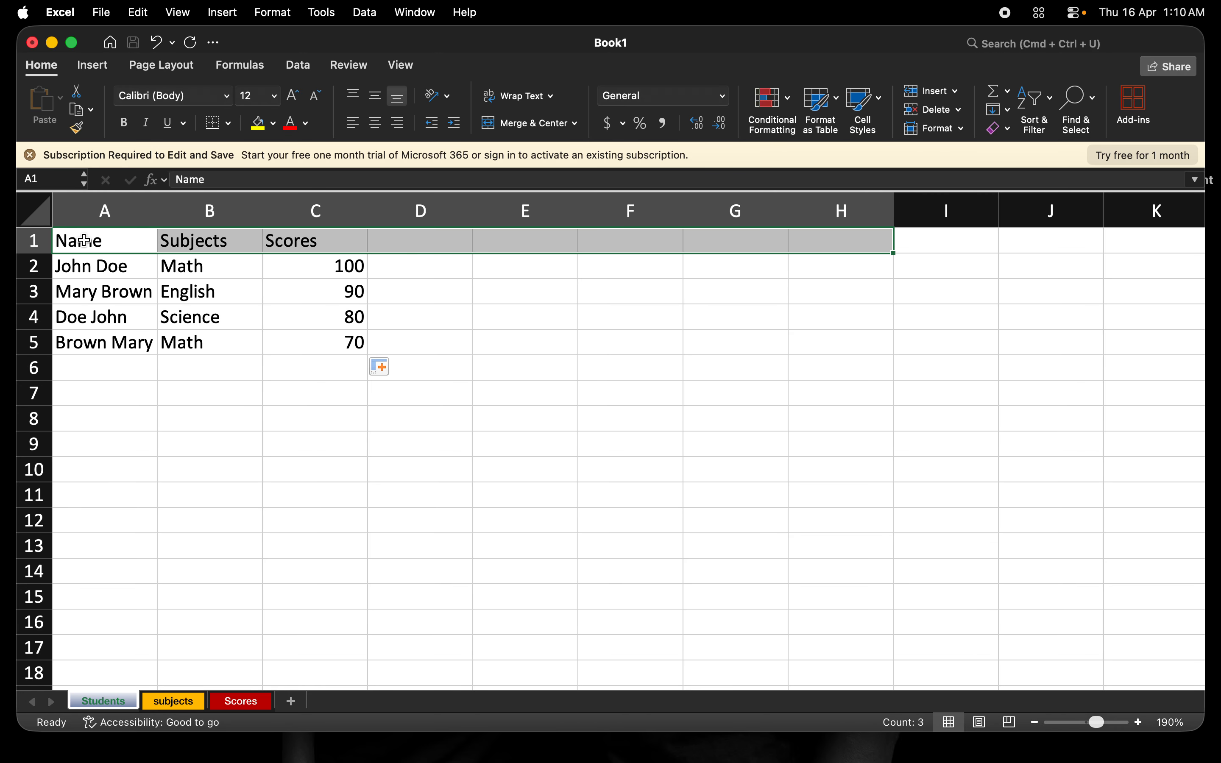
{"action": "left_click", "coordinate": [229, 124]}
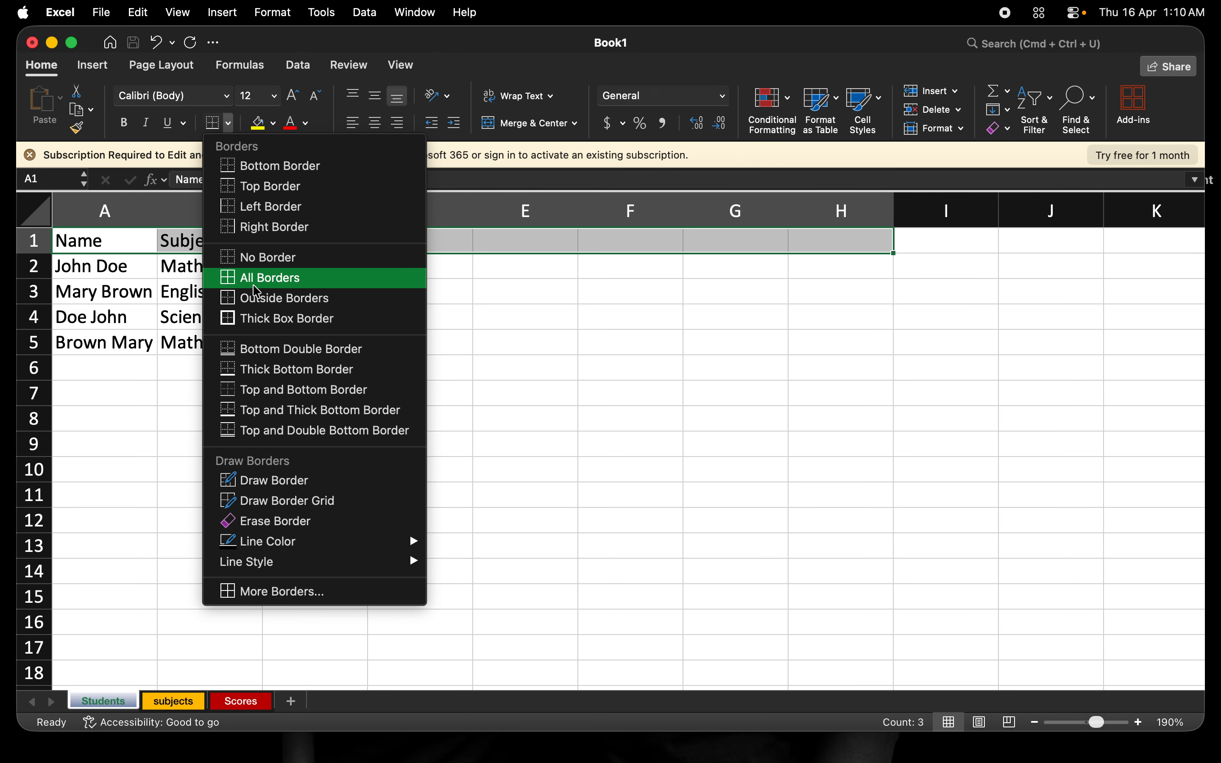
{"action": "left_click", "coordinate": [255, 278]}
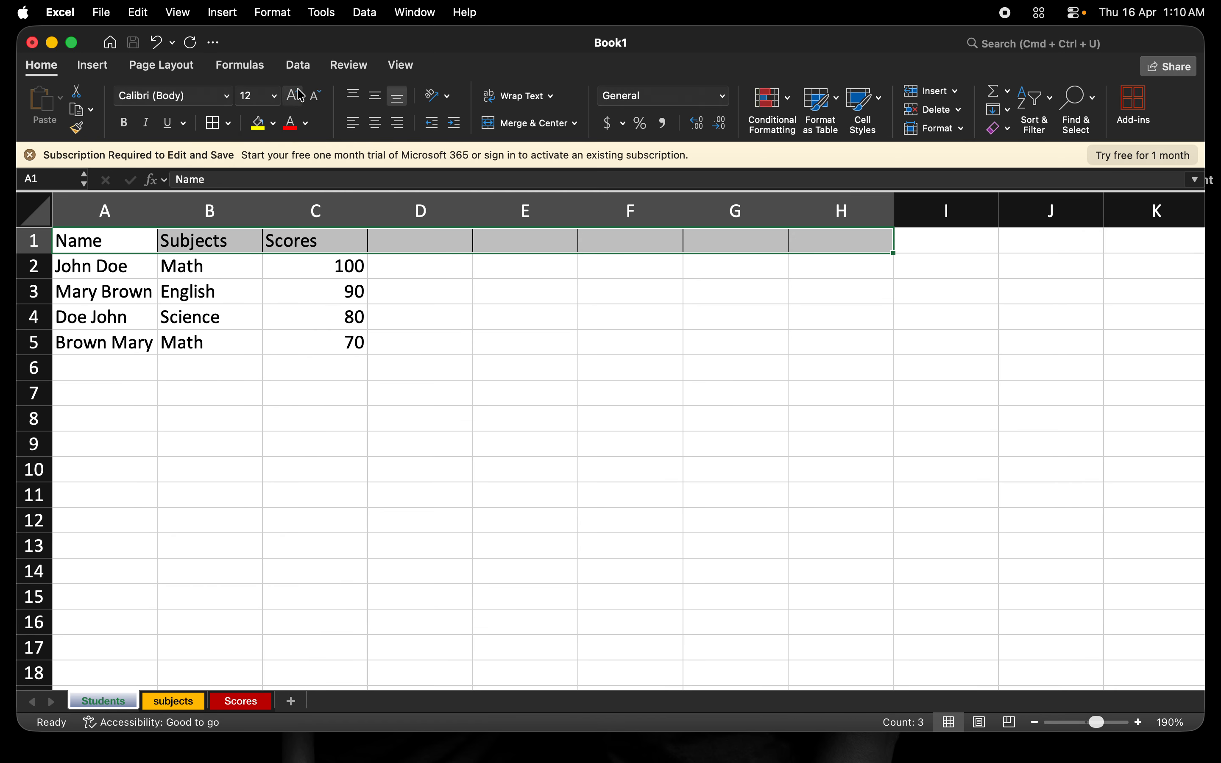
Fill the header range A1:H1 with black and set its font color to white
{"action": "left_click", "coordinate": [273, 123]}
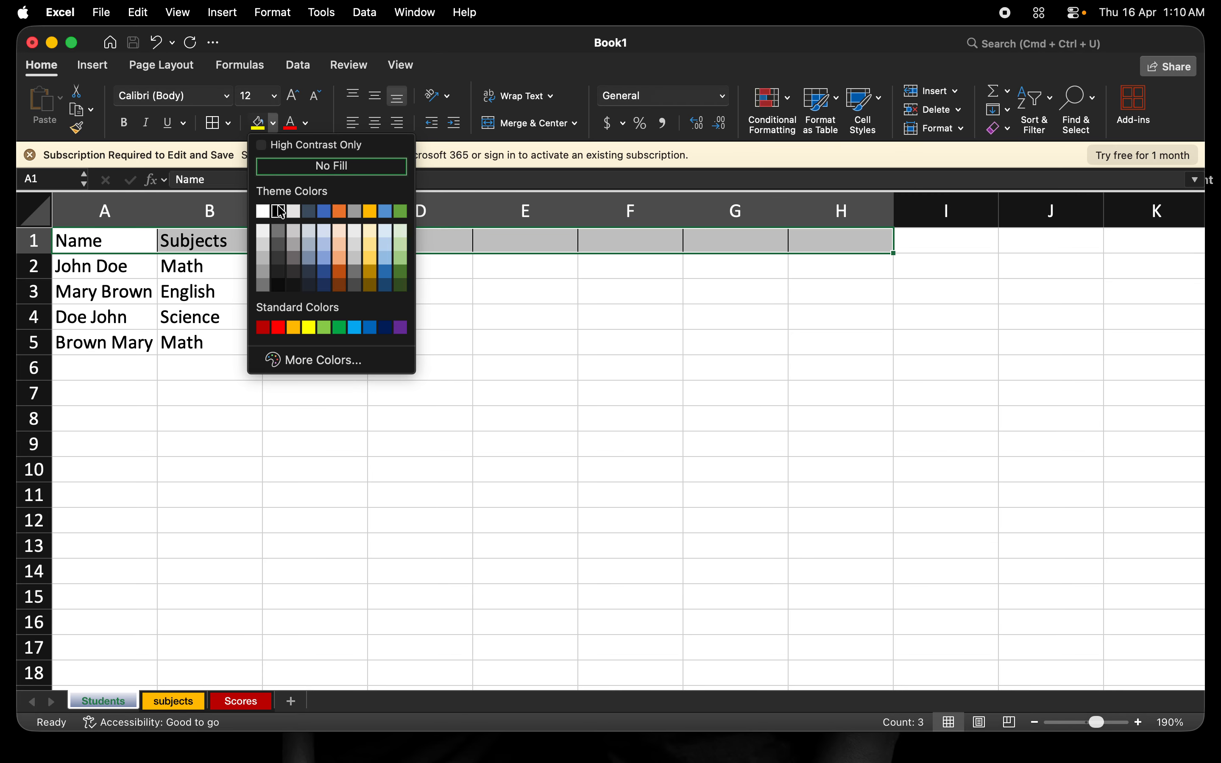
{"action": "left_click", "coordinate": [280, 211]}
{"action": "left_click", "coordinate": [306, 123]}
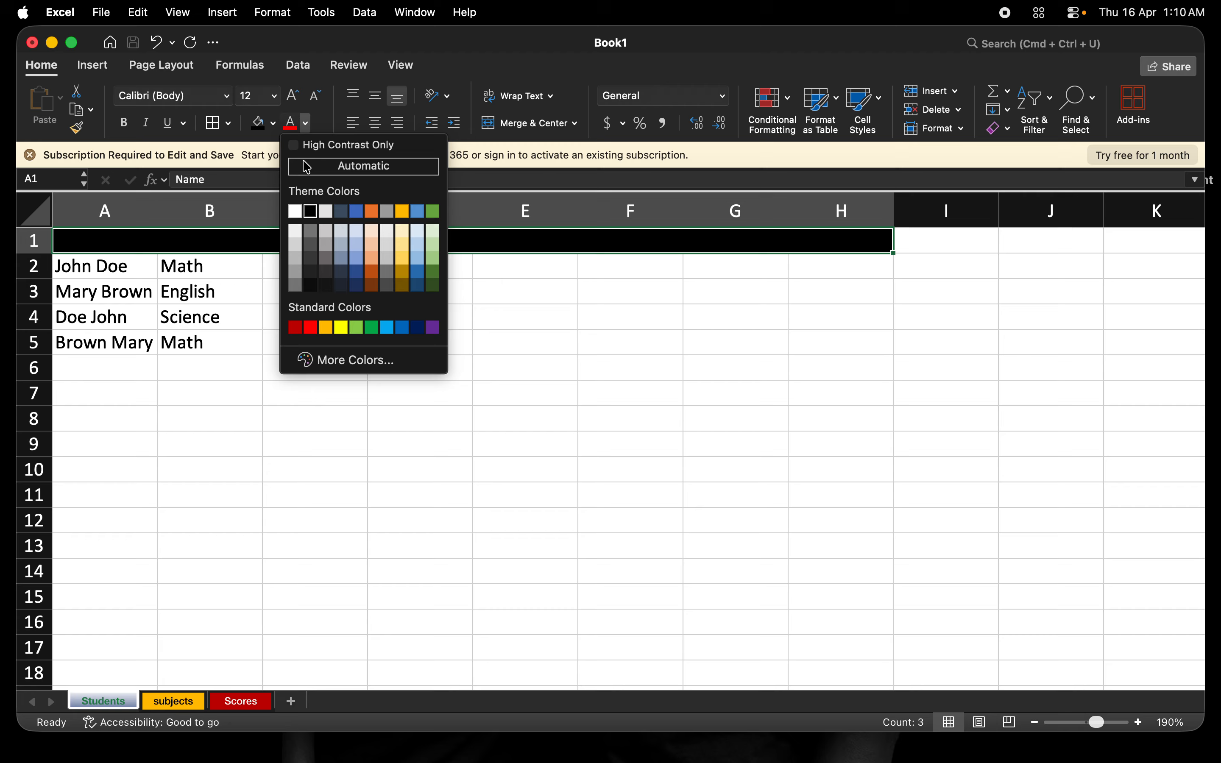
{"action": "left_click", "coordinate": [297, 212]}
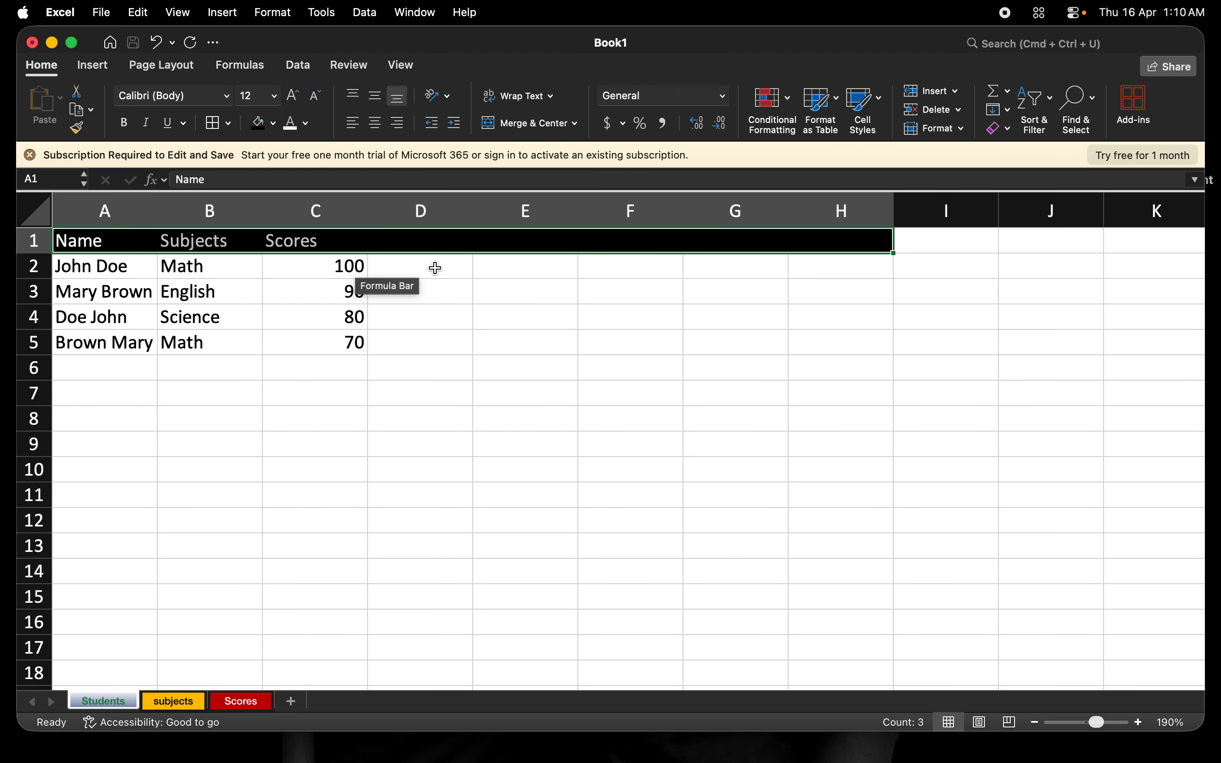
Enter the column header "Gender" in cell D1
{"action": "left_click", "coordinate": [424, 241]}
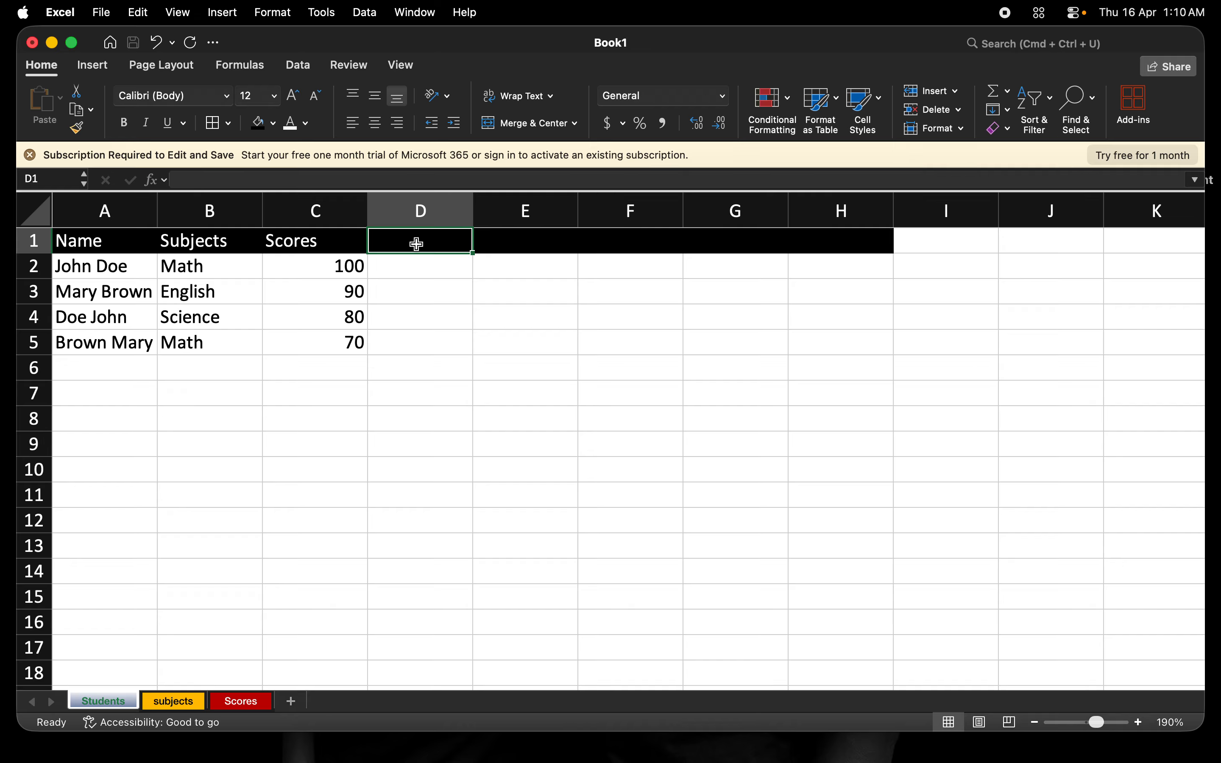
{"action": "type", "text": "Gender"}
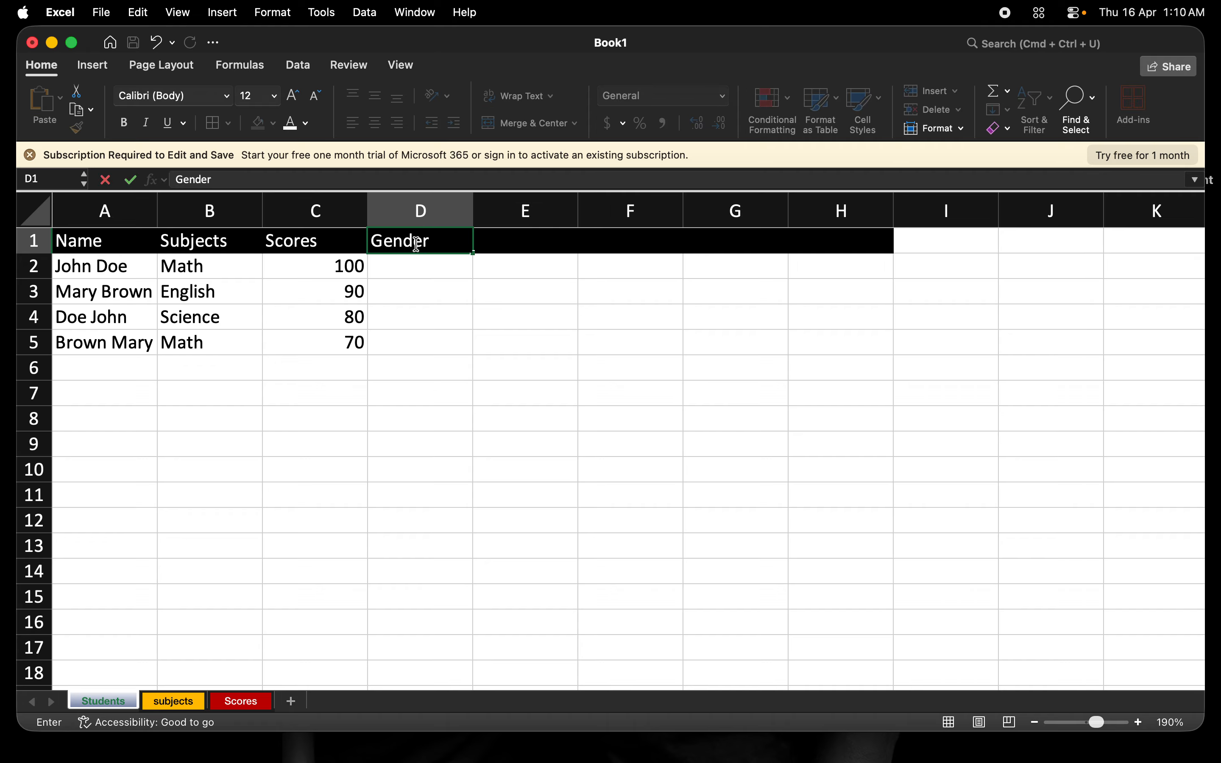
{"action": "left_click", "coordinate": [423, 273]}
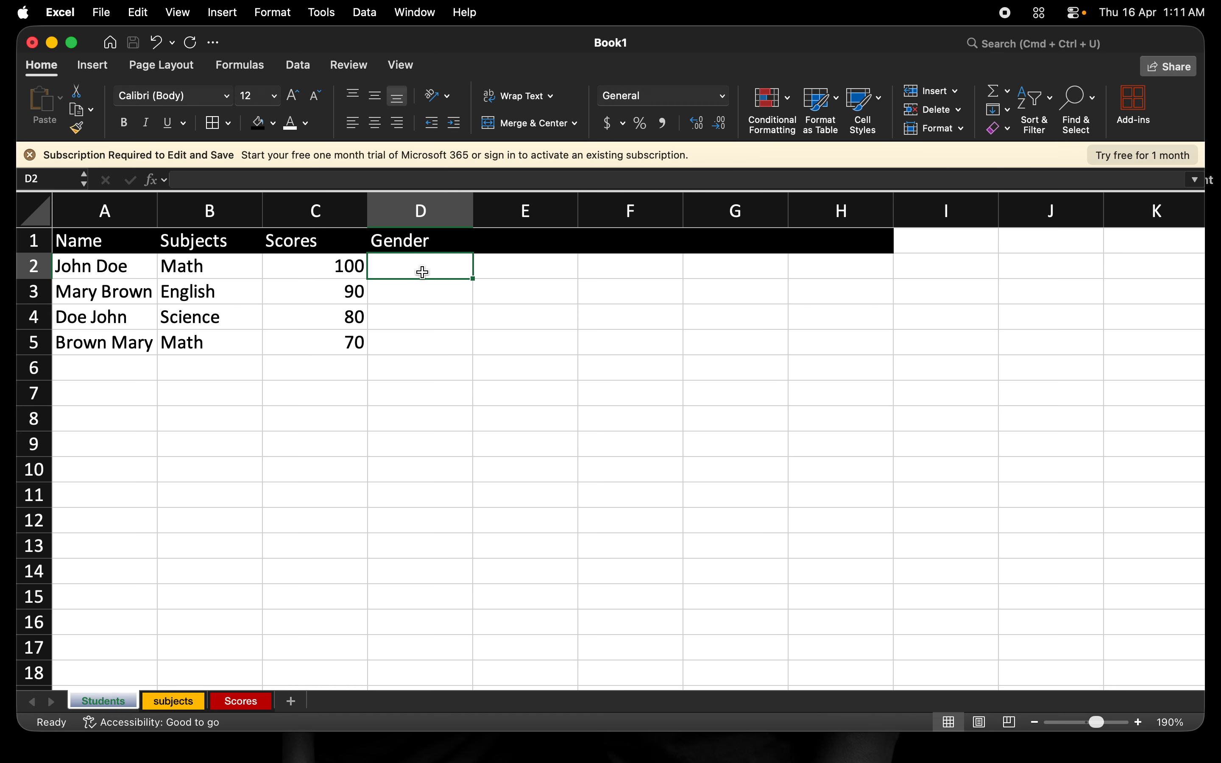
{"action": "key", "text": "shift+Down"}
{"action": "key", "text": "shift+Down"}
{"action": "key", "text": "shift+Down"}
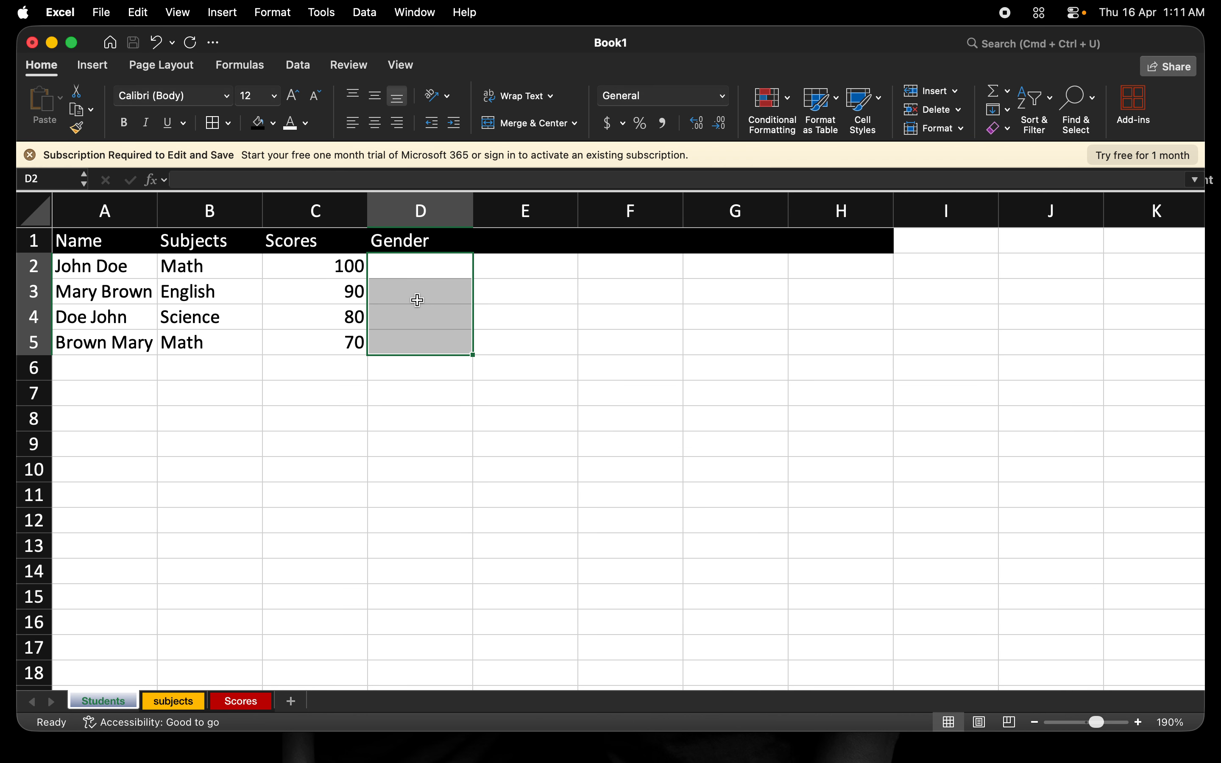
Set data validation on the Gender cells D2:D5 to allow a list with the source "Male, Female"
{"action": "left_click", "coordinate": [406, 265]}
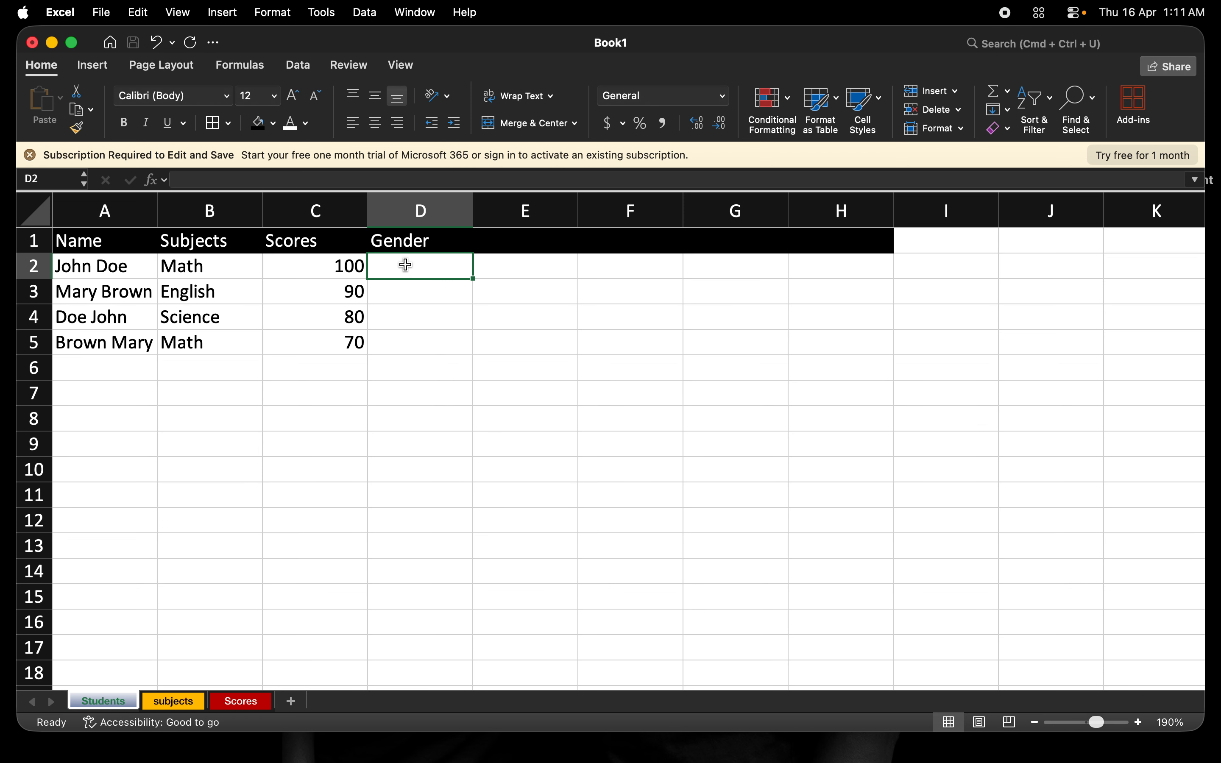
{"action": "key", "text": "shift+Down"}
{"action": "key", "text": "shift+Down"}
{"action": "key", "text": "shift+Down"}
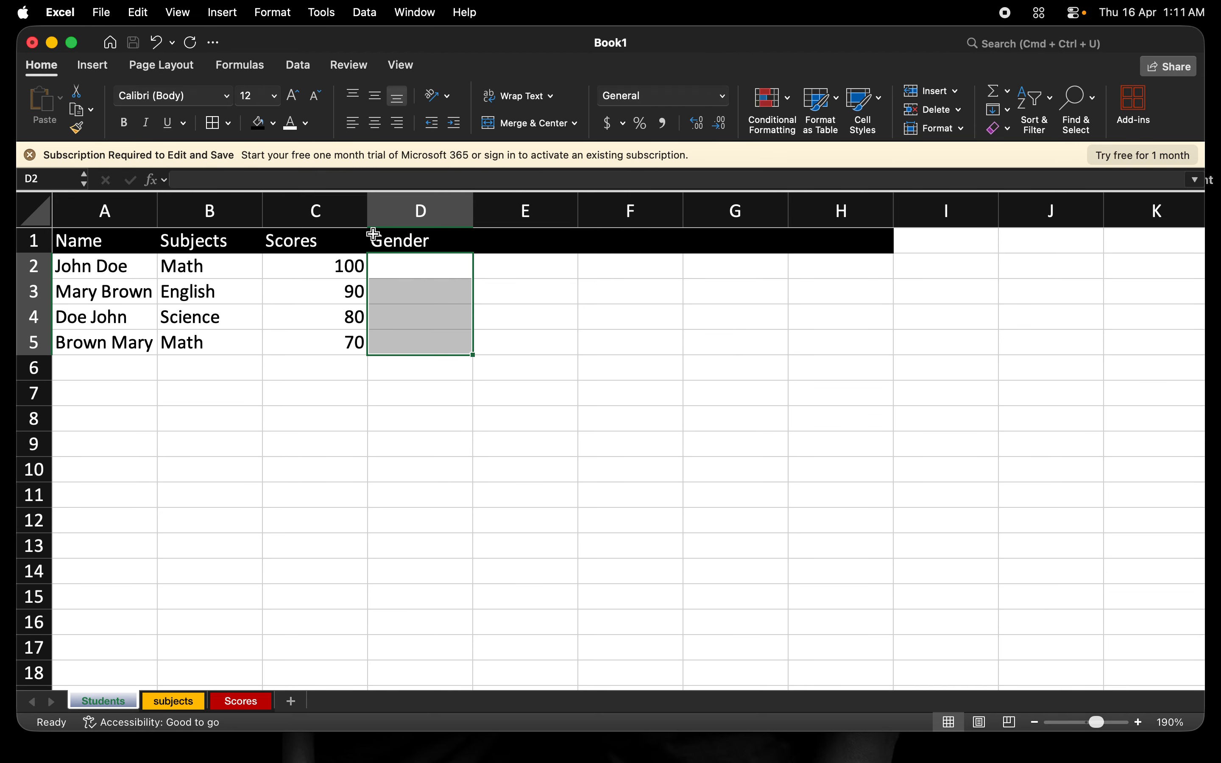
{"action": "left_click", "coordinate": [299, 65]}
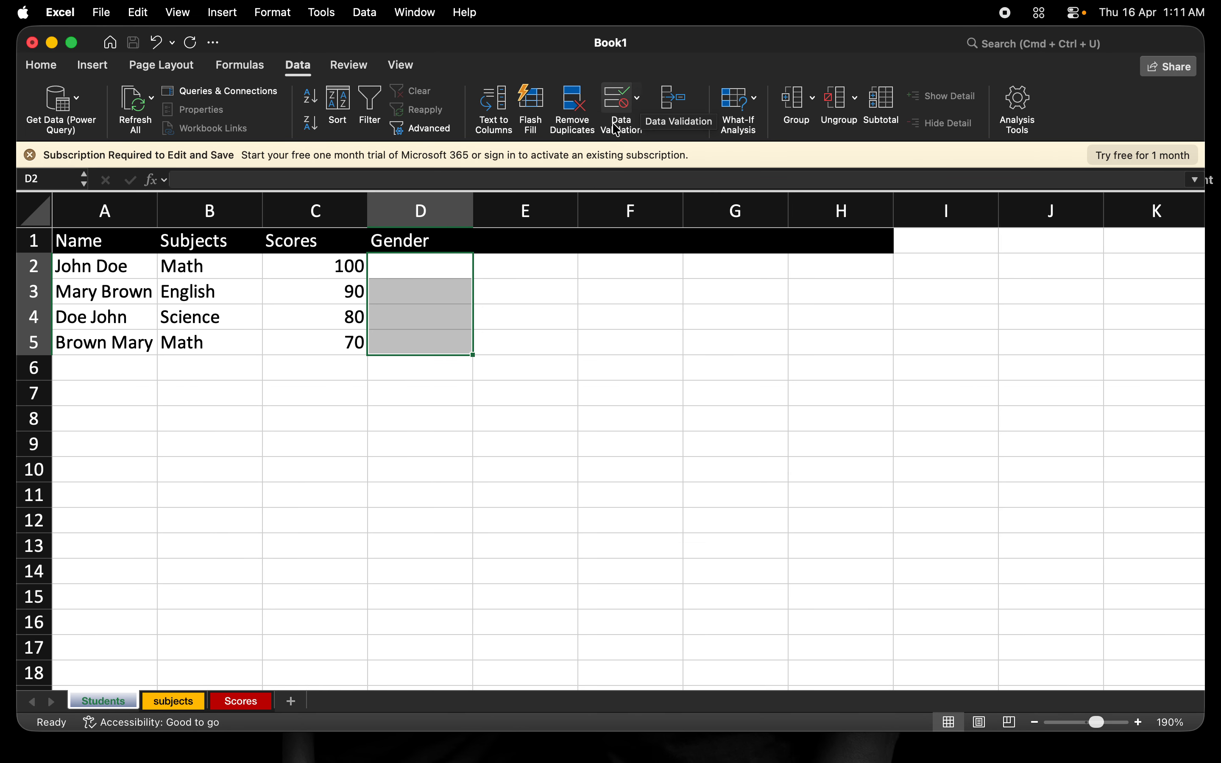
{"action": "left_click", "coordinate": [639, 102]}
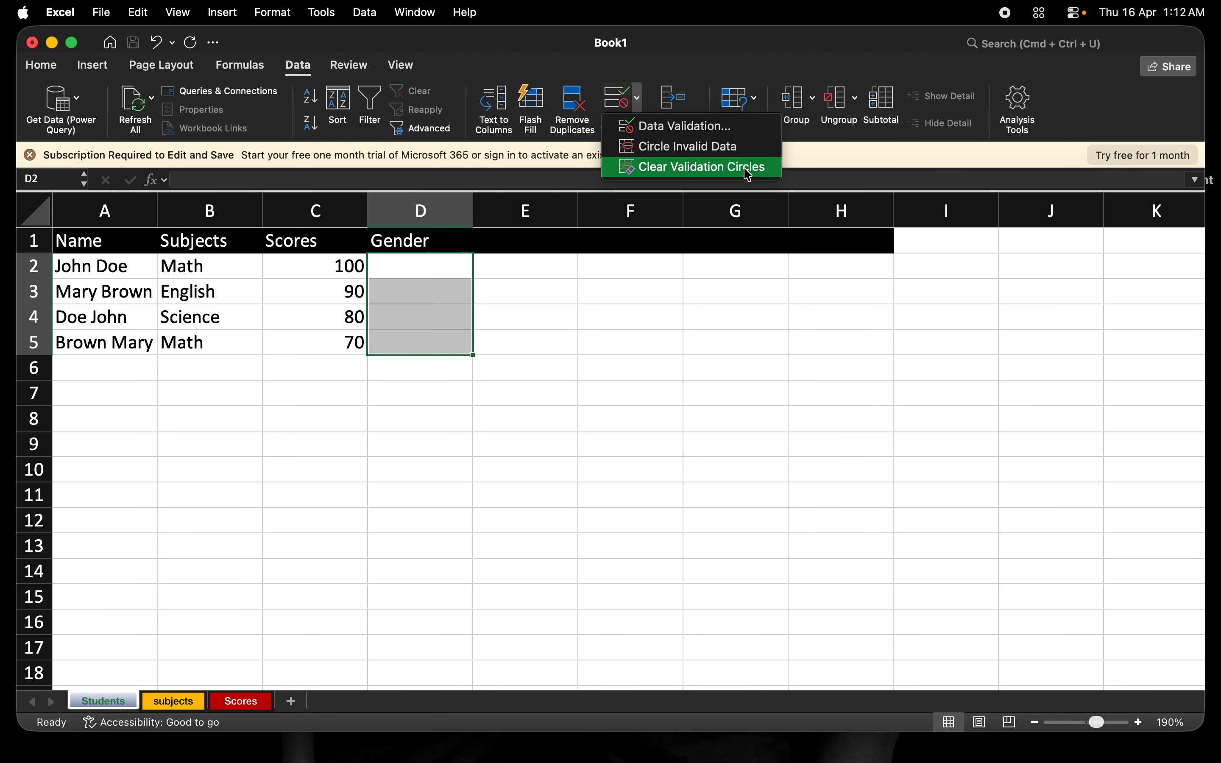
{"action": "left_click", "coordinate": [687, 127]}
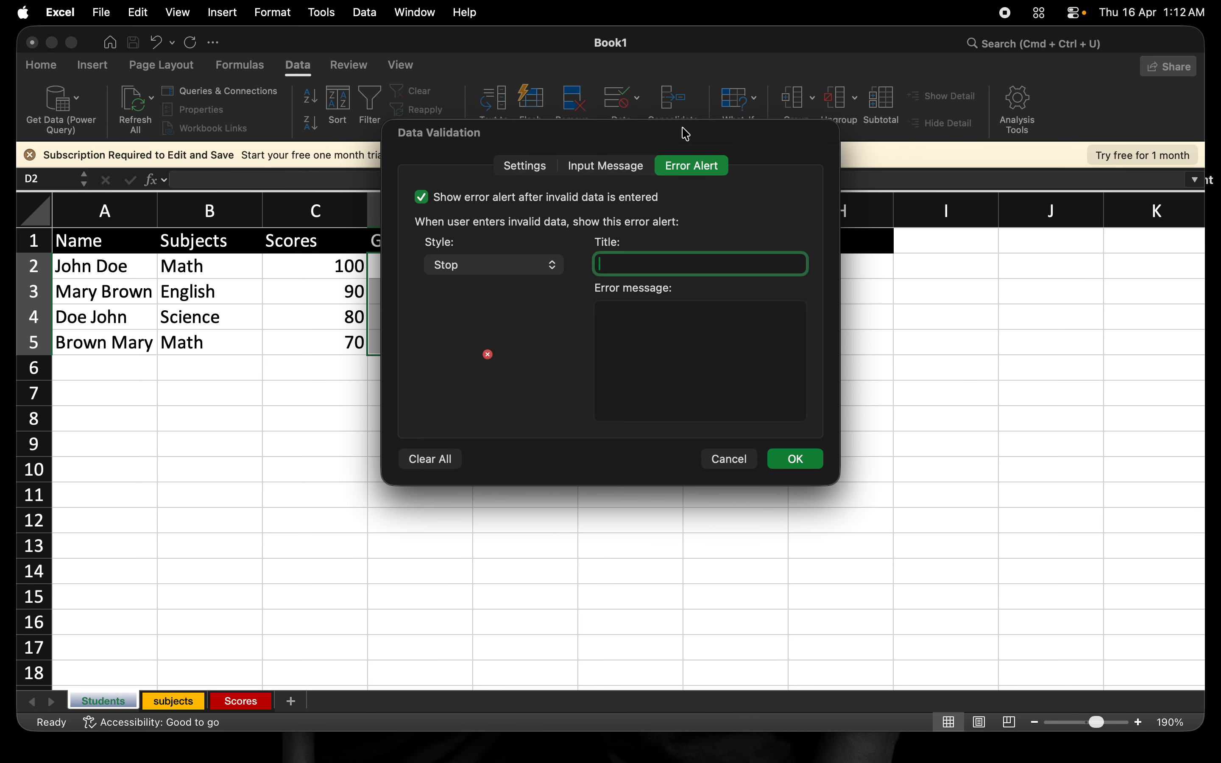
{"action": "left_click", "coordinate": [538, 171]}
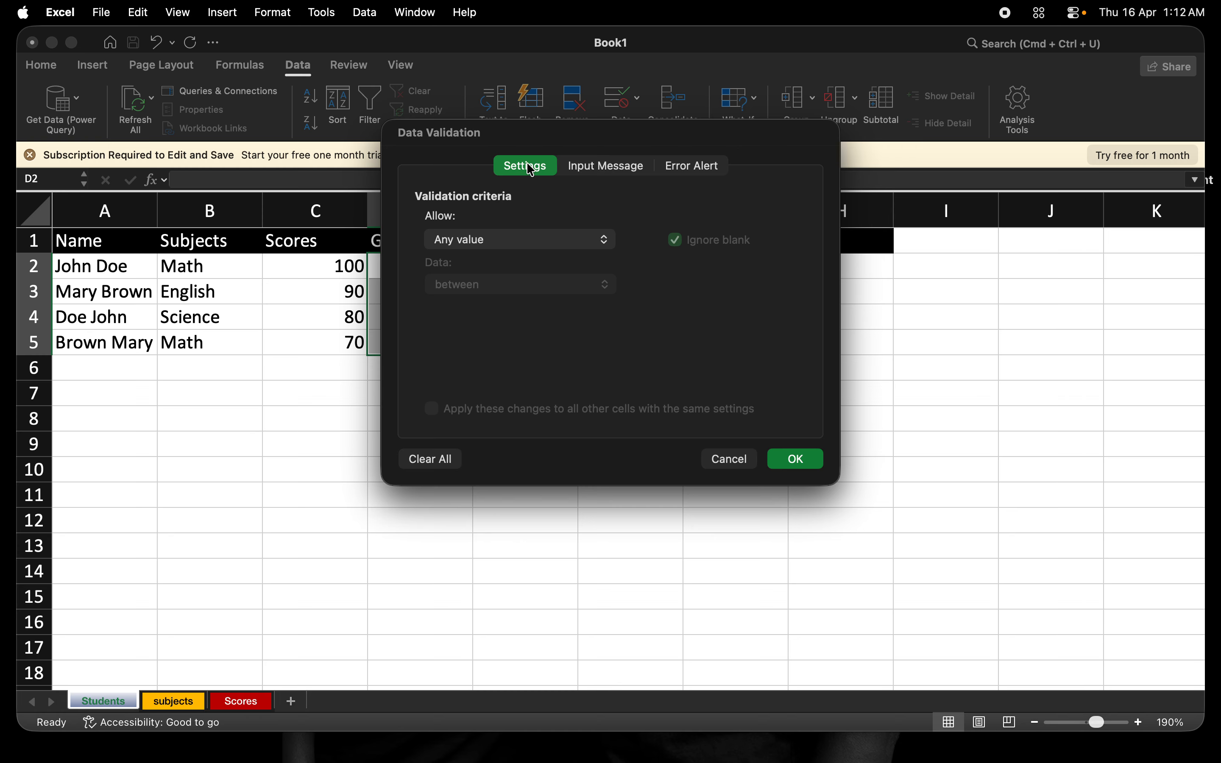
{"action": "left_click", "coordinate": [503, 250]}
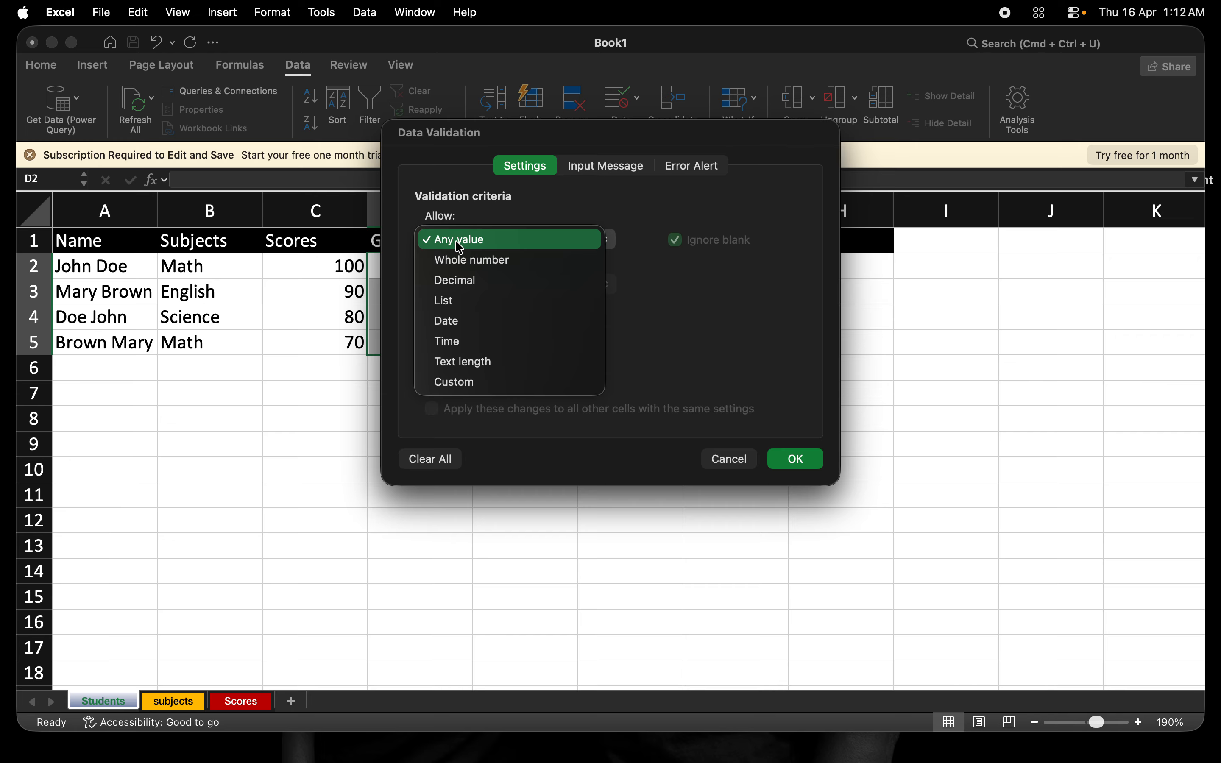
{"action": "left_click", "coordinate": [468, 303]}
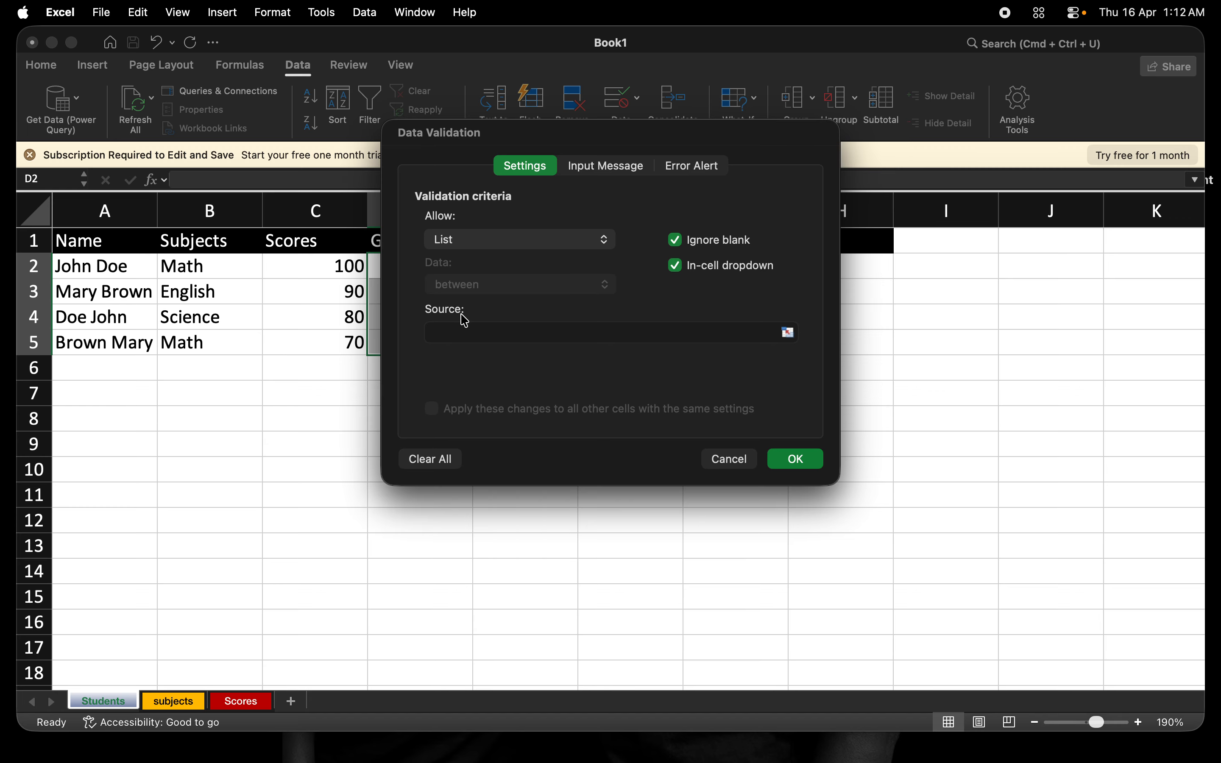
{"action": "left_click", "coordinate": [452, 334]}
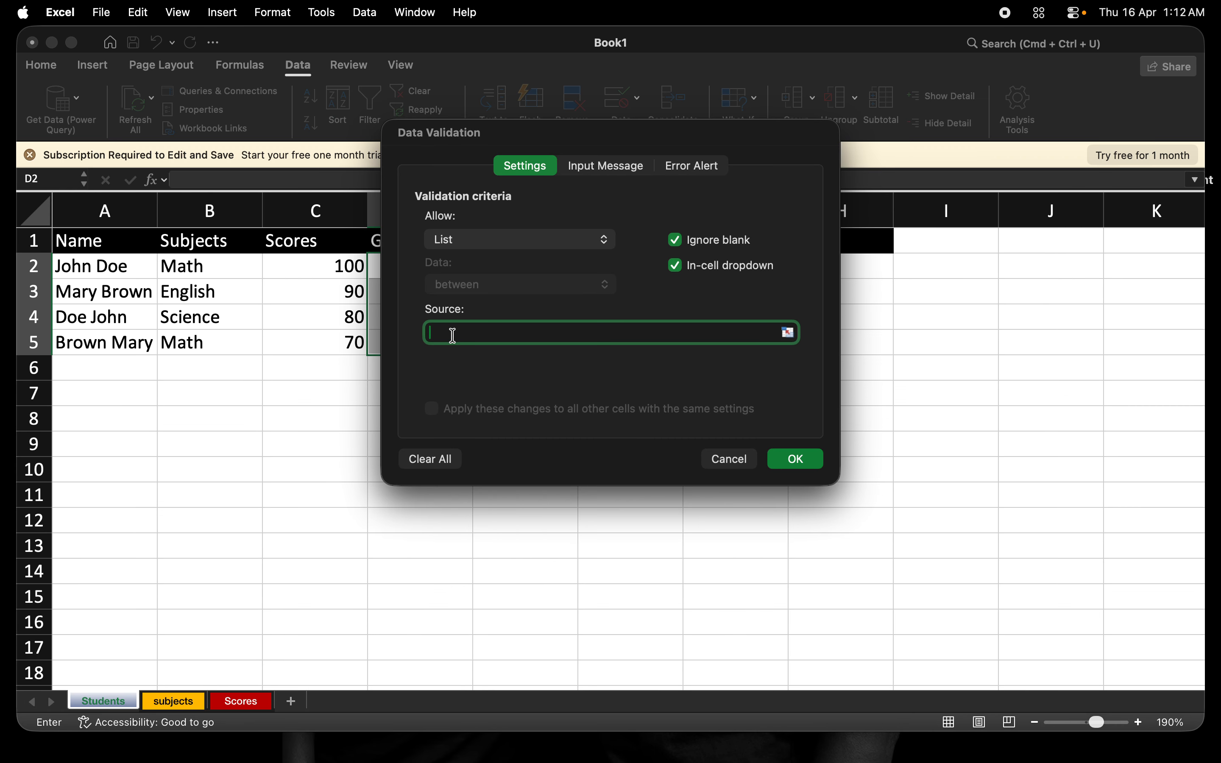
{"action": "type", "text": "Male, Female"}
Give the validation an input message titled "Gender" with the text "Select your Gender:"
{"action": "left_click", "coordinate": [606, 175]}
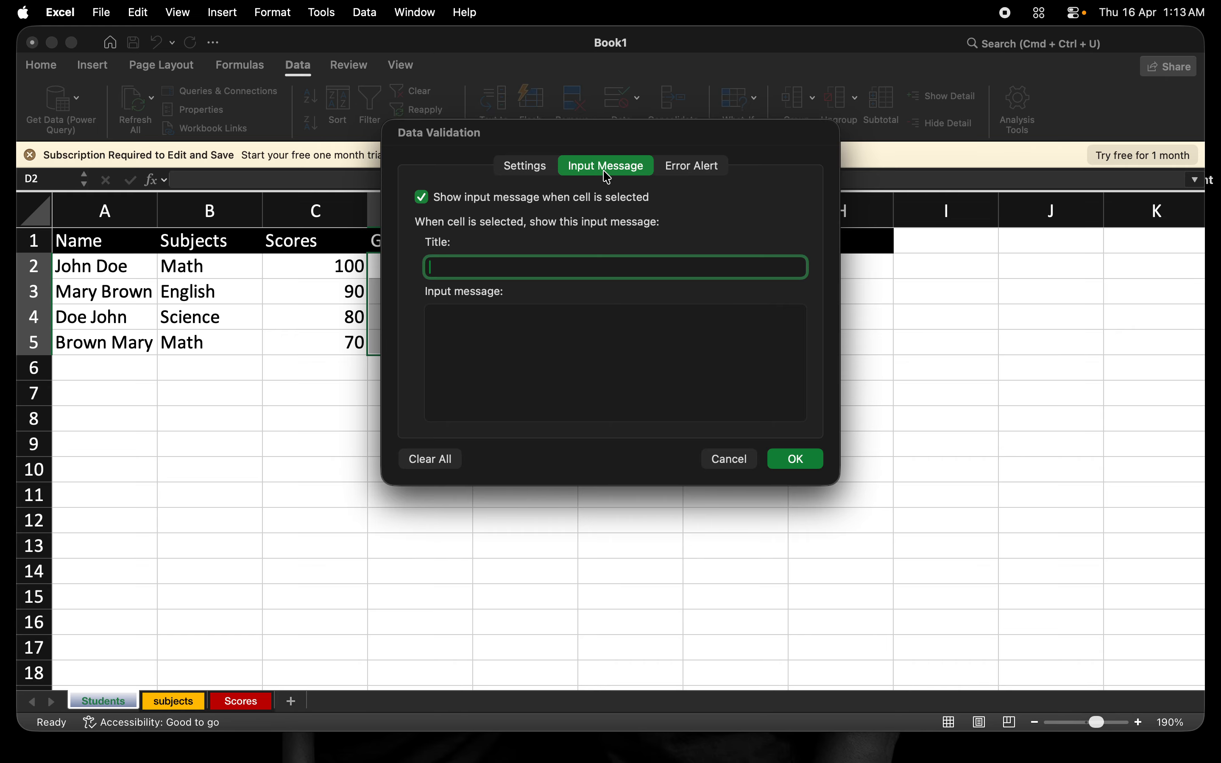
{"action": "type", "text": "Gender"}
{"action": "left_click", "coordinate": [504, 339]}
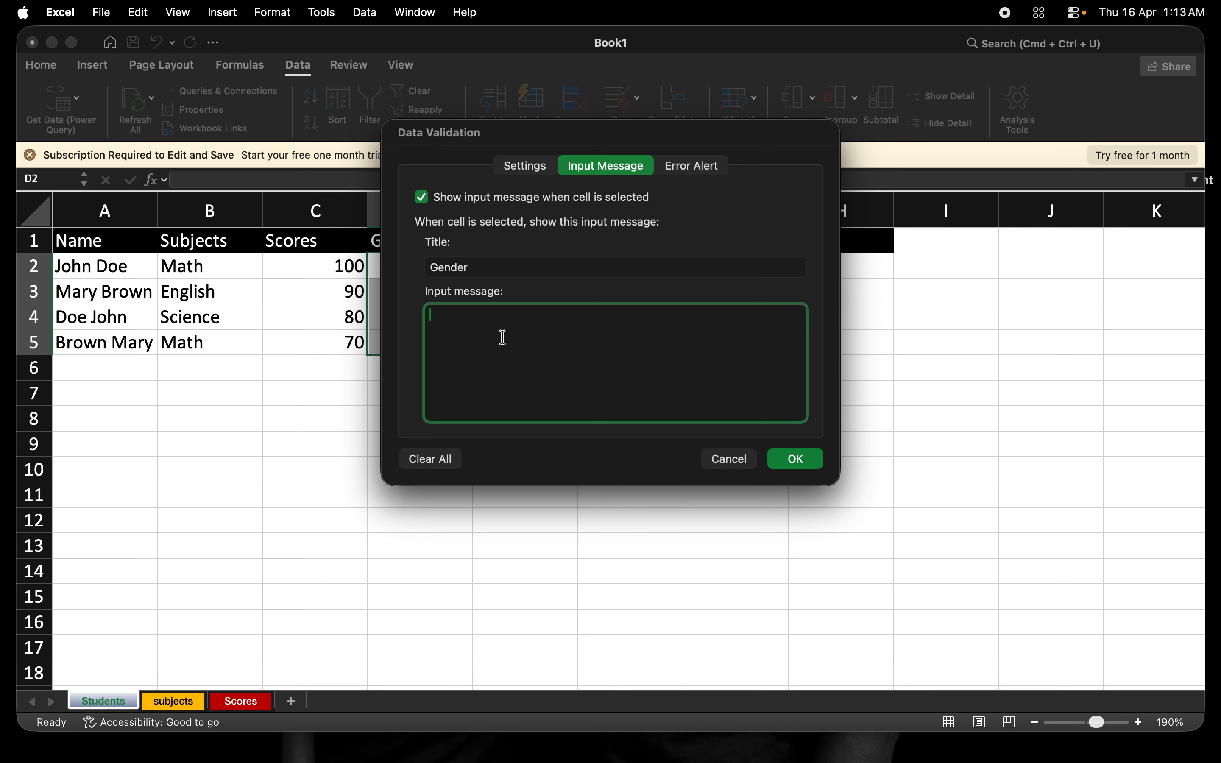
{"action": "type", "text": "Select your Gender tpye"}
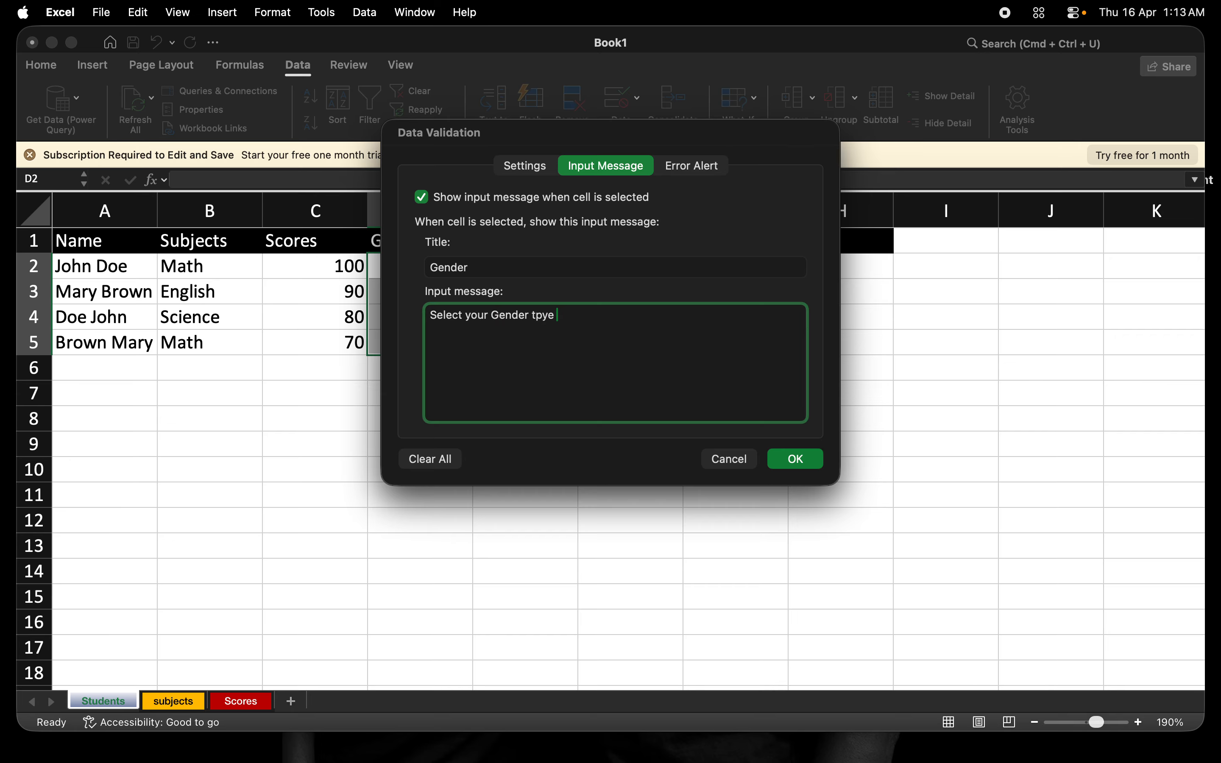
{"action": "key", "text": "BackSpace"}
{"action": "key", "text": "BackSpace"}
{"action": "key", "text": "BackSpace"}
{"action": "key", "text": "BackSpace"}
{"action": "key", "text": "BackSpace"}
{"action": "key", "text": "BackSpace"}
{"action": "type", "text": ":"}
Compare the Stop, Warning and Information styles available for the Gender validation's error alert
{"action": "left_click", "coordinate": [695, 167]}
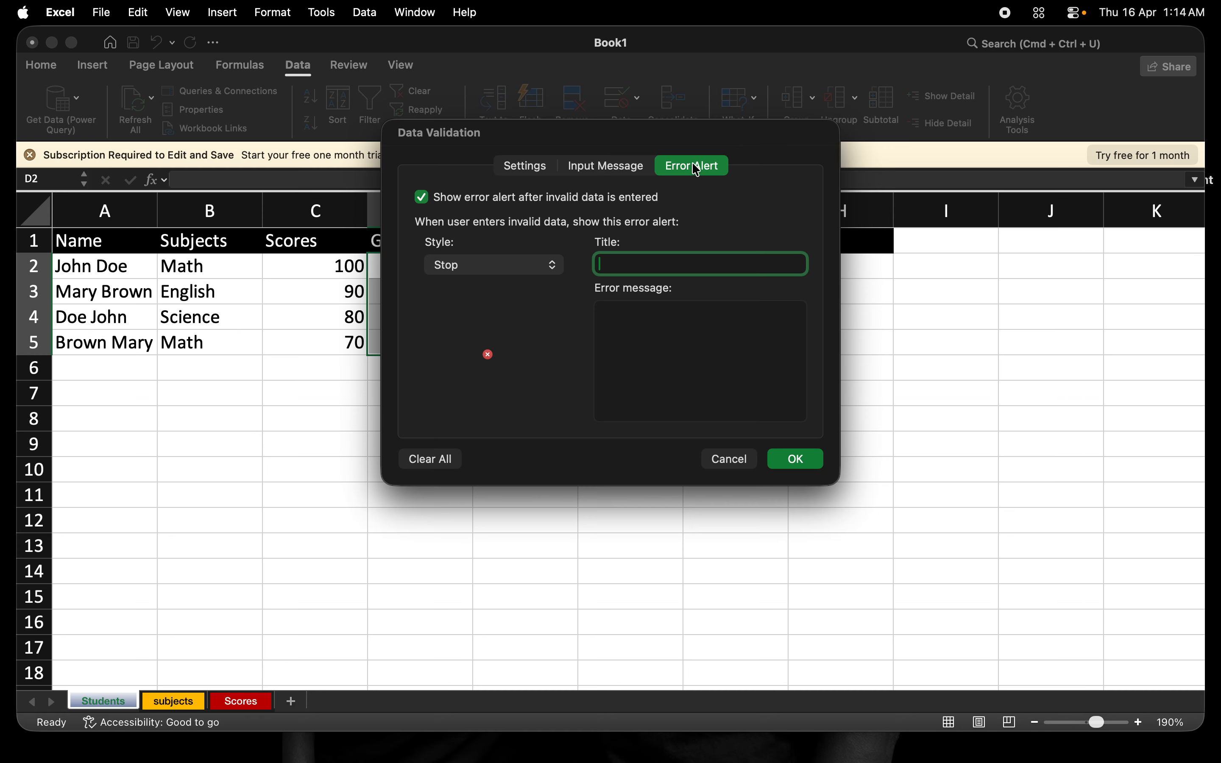
{"action": "left_click", "coordinate": [555, 265]}
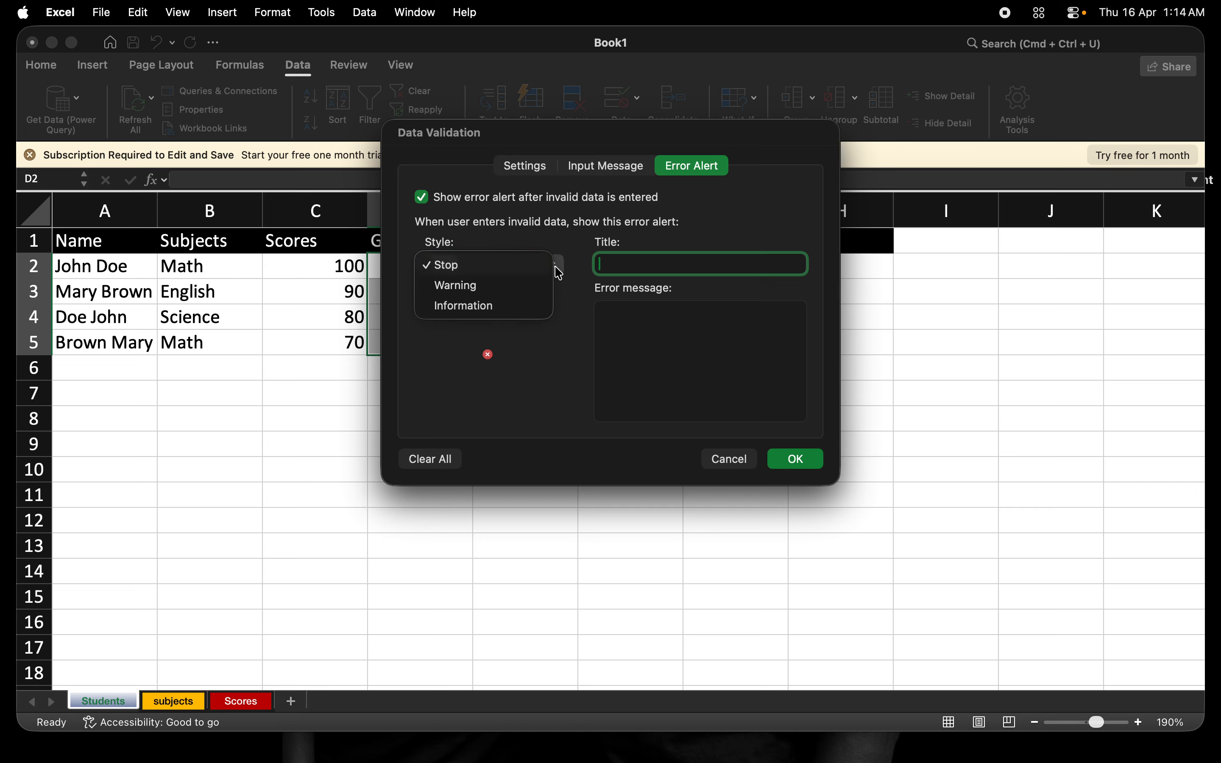
{"action": "left_click", "coordinate": [566, 317]}
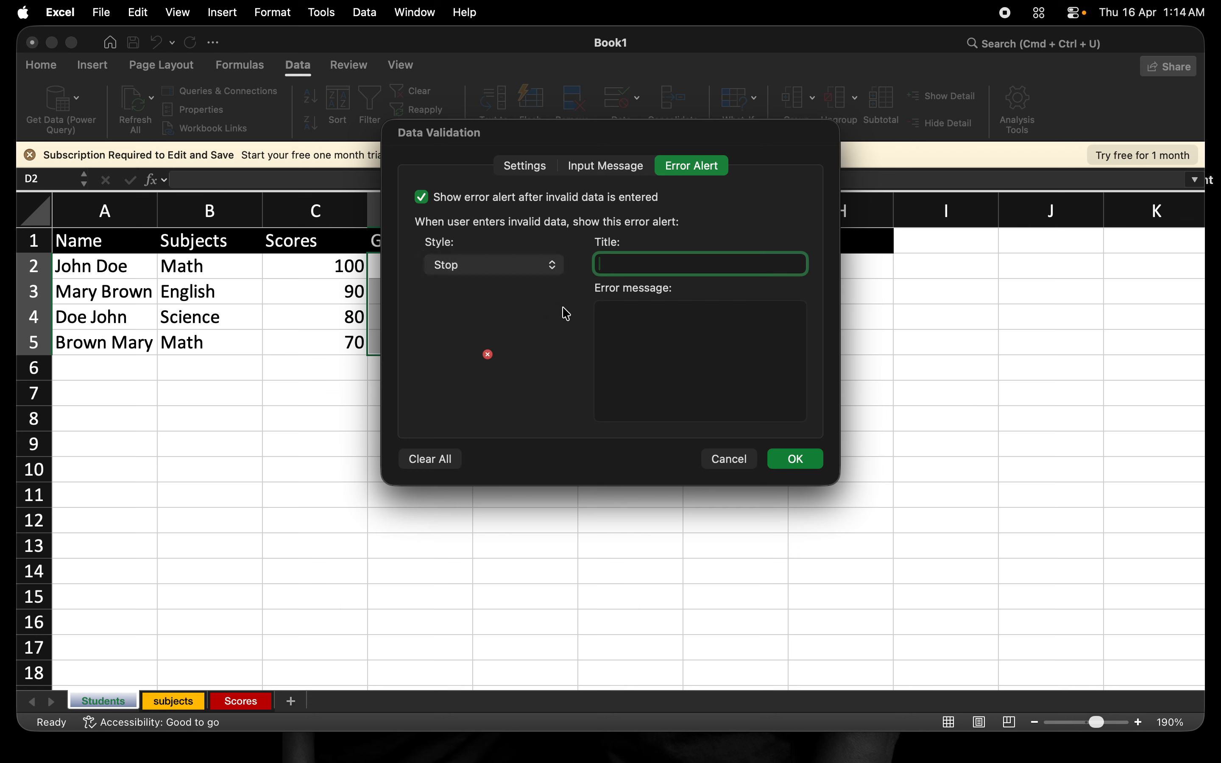
{"action": "left_click", "coordinate": [554, 268]}
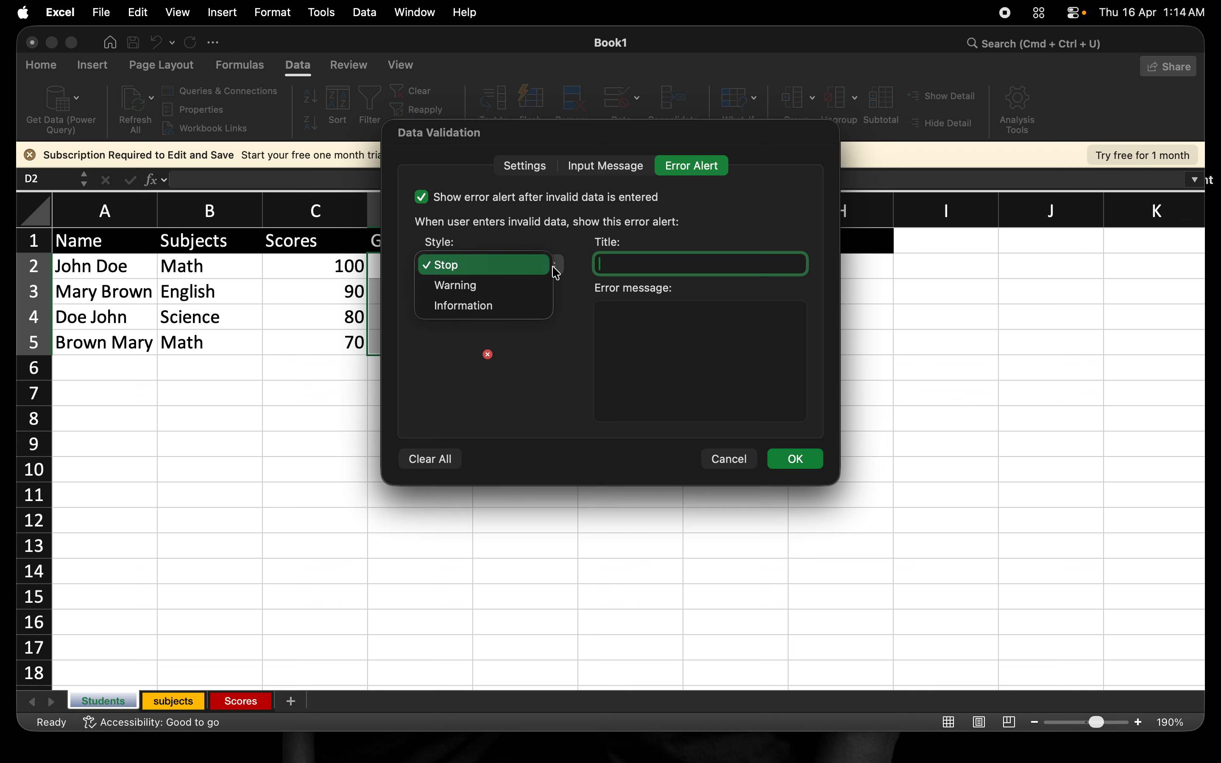
{"action": "left_click", "coordinate": [477, 291]}
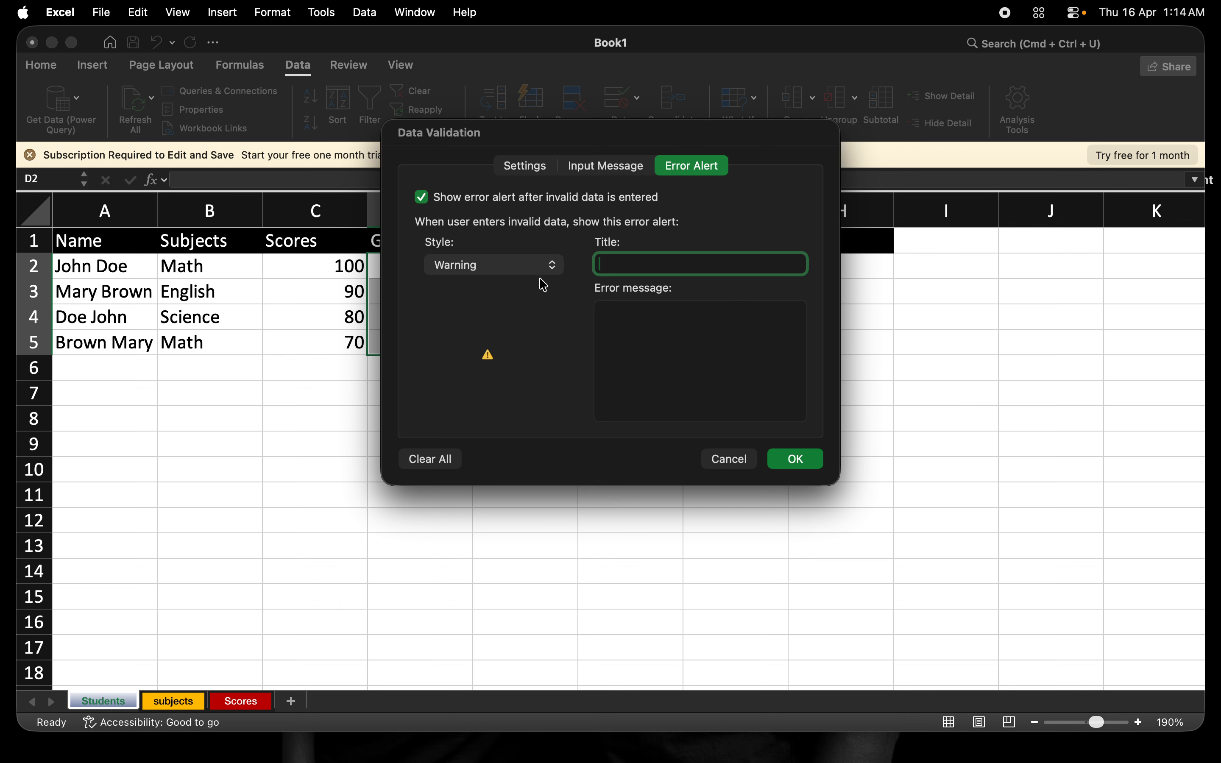
{"action": "left_click", "coordinate": [554, 267]}
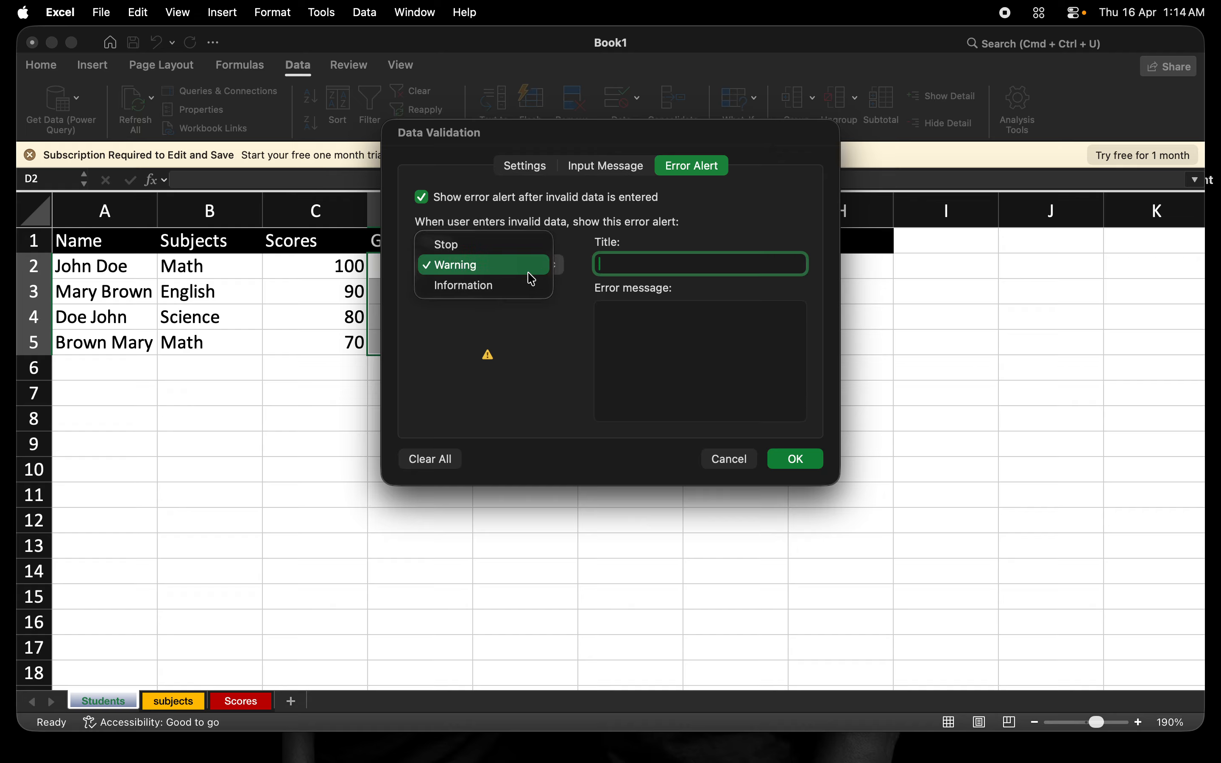
{"action": "left_click", "coordinate": [478, 246]}
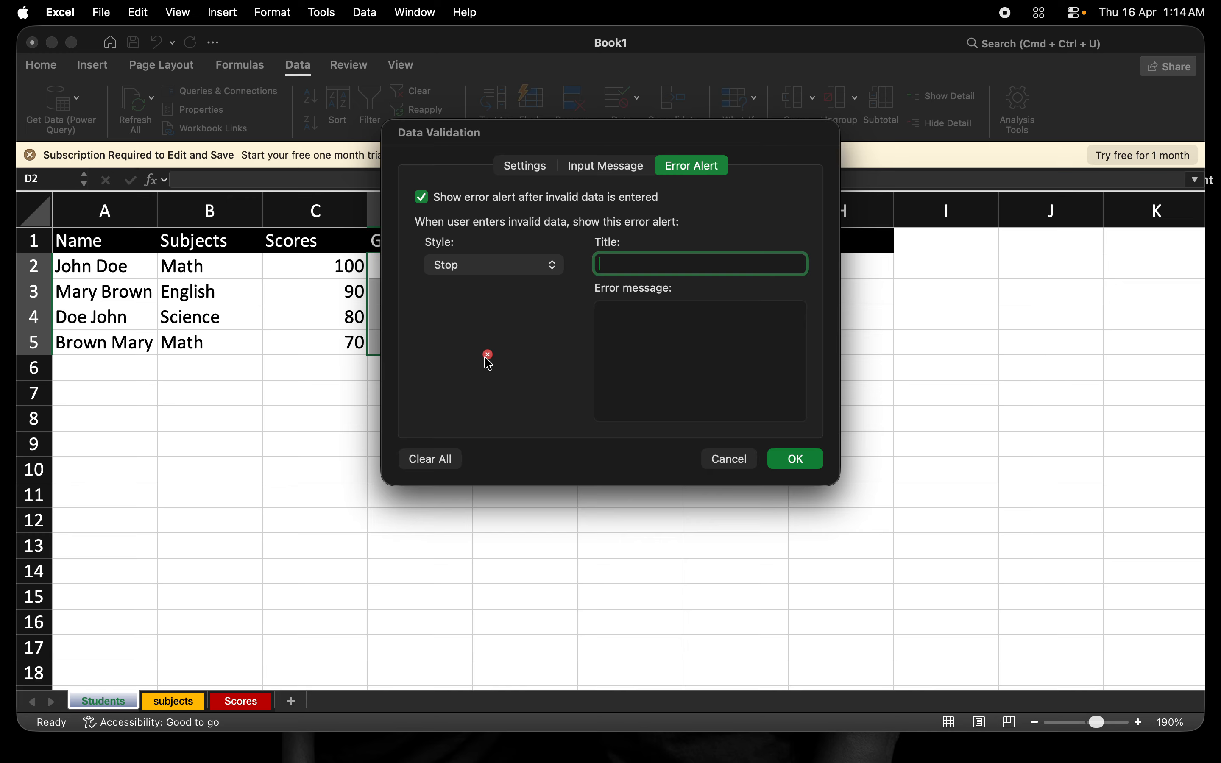
{"action": "left_click", "coordinate": [555, 267]}
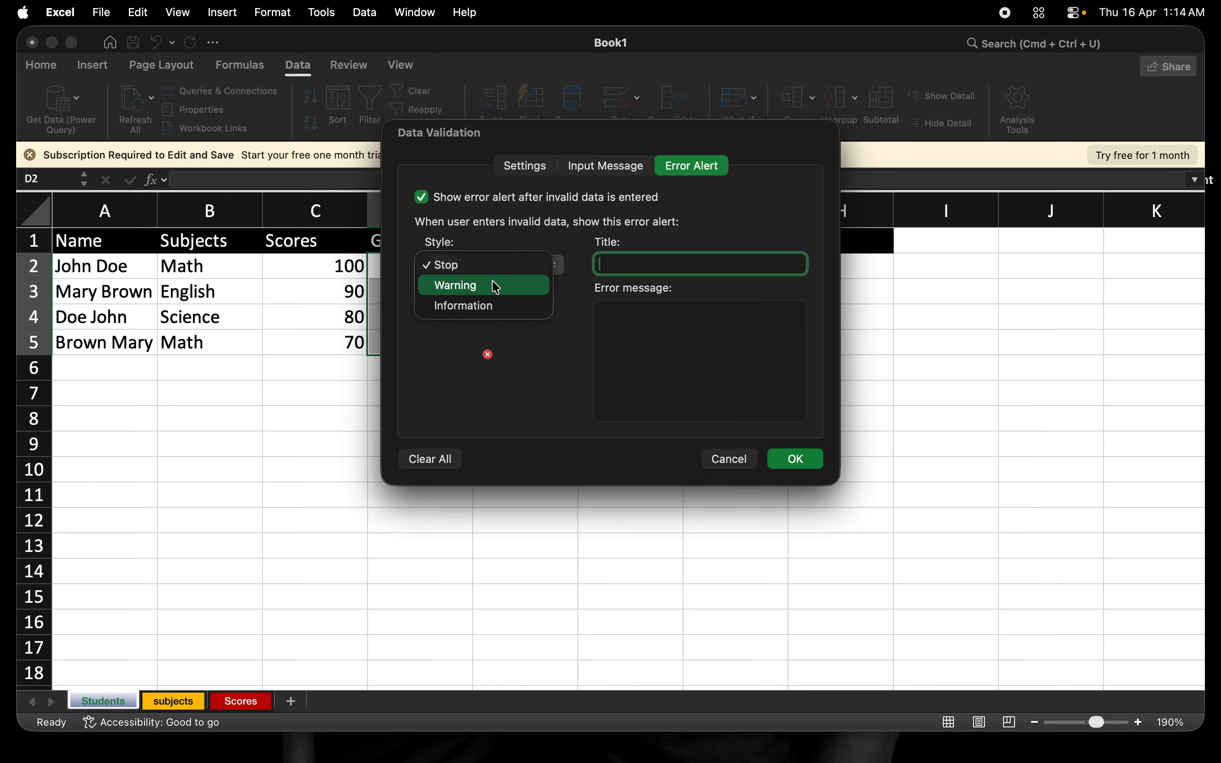
{"action": "left_click", "coordinate": [496, 286]}
{"action": "left_click", "coordinate": [559, 265]}
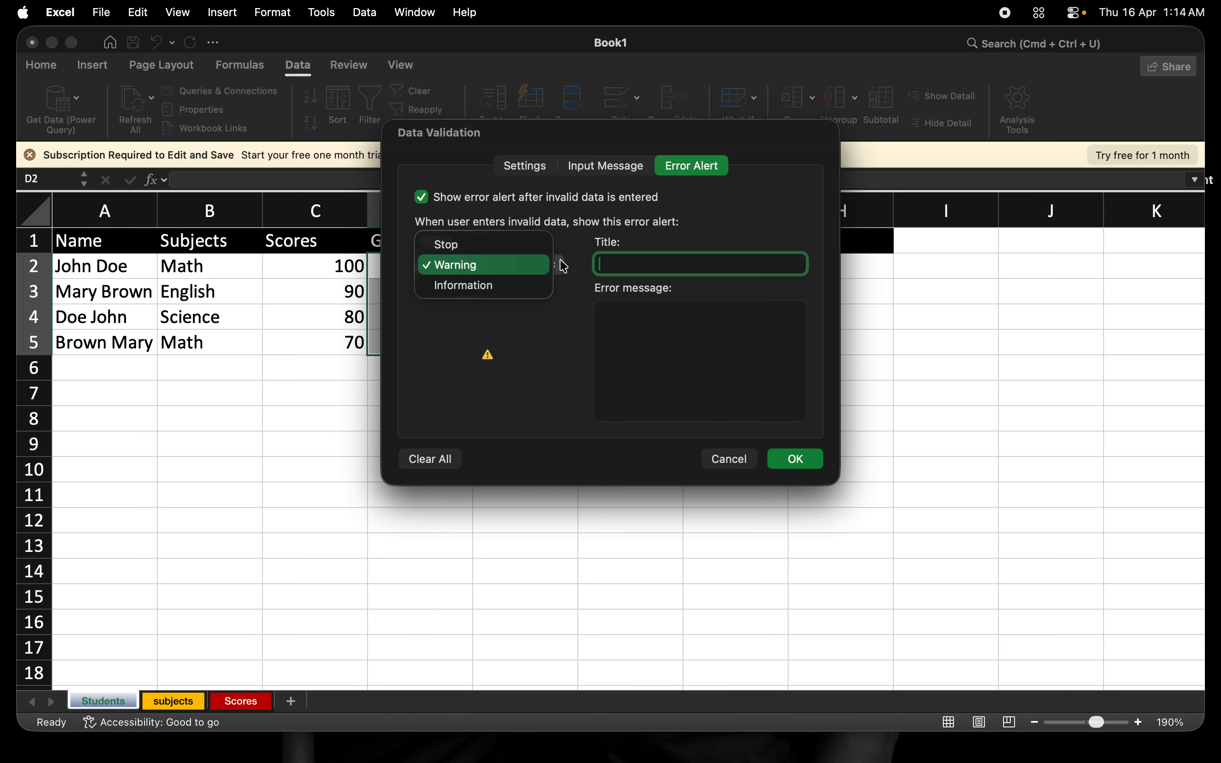
{"action": "left_click", "coordinate": [494, 292]}
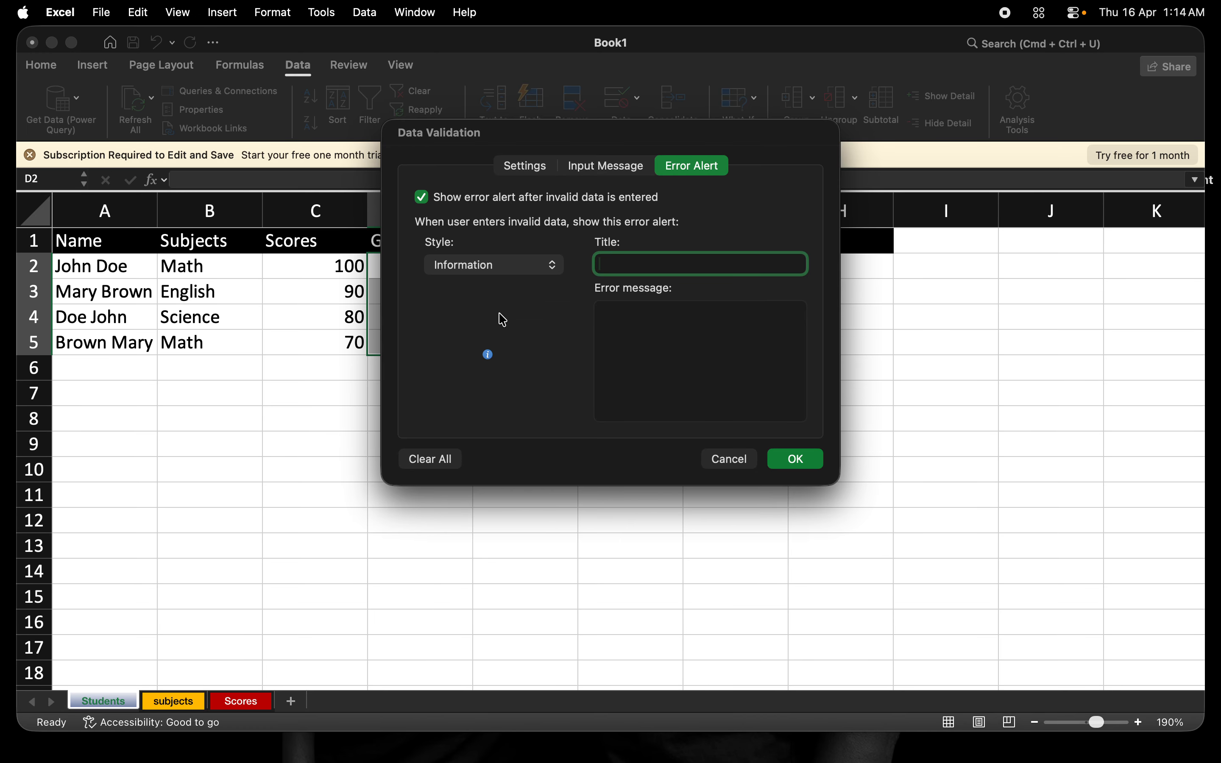
Give the Gender validation a Warning error alert titled "Dad input" with the message "Incorrect Gender", and apply the validation
{"action": "left_click", "coordinate": [510, 262]}
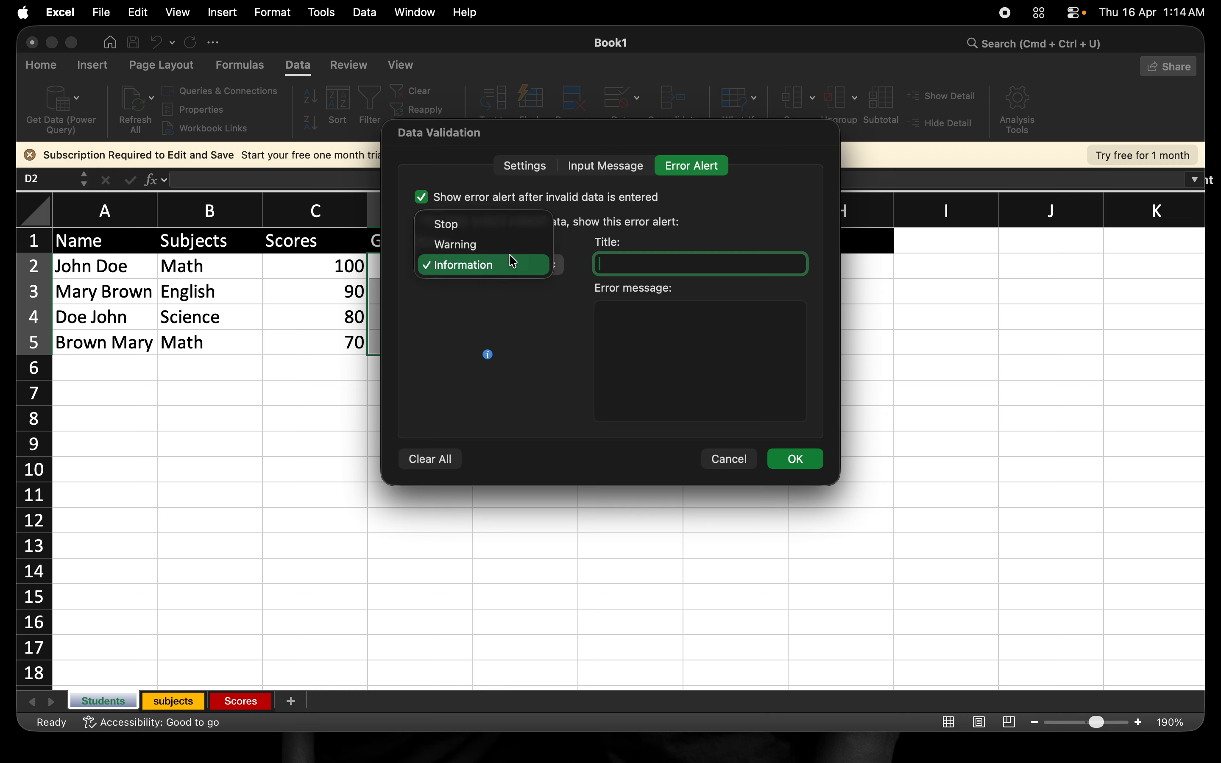
{"action": "left_click", "coordinate": [484, 252]}
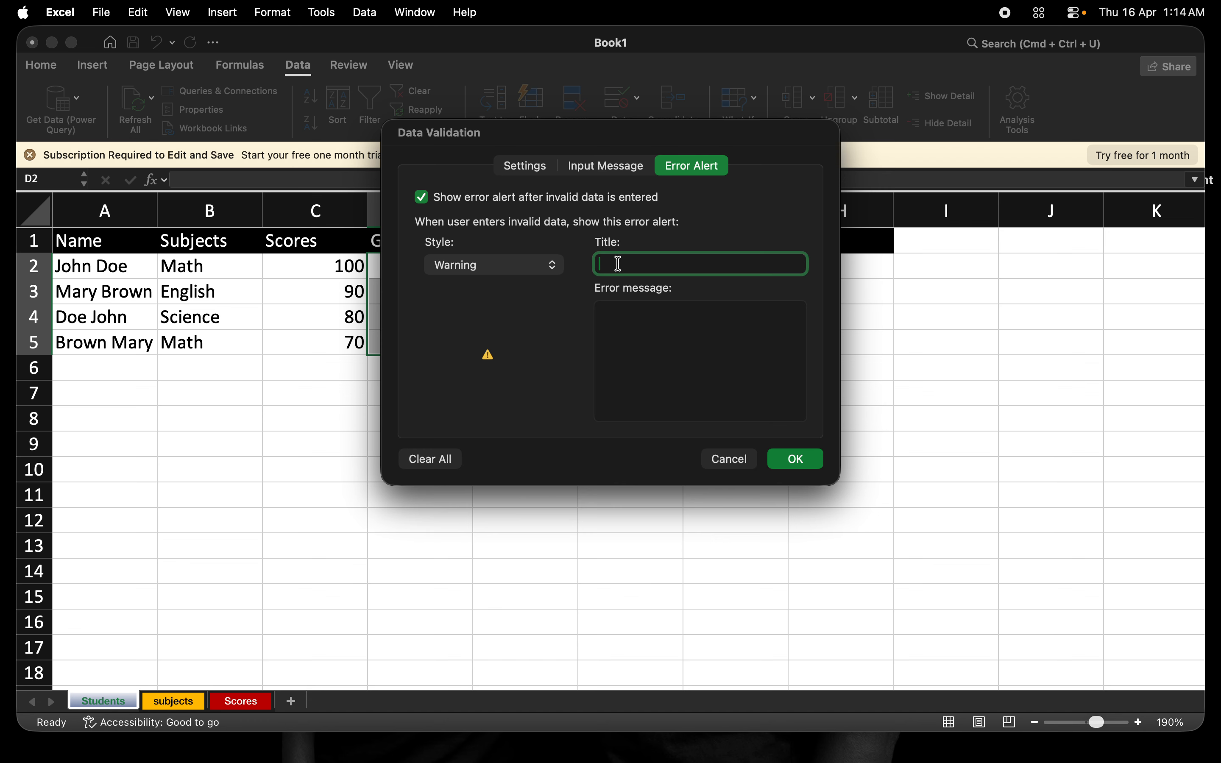
{"action": "type", "text": "Dad input"}
{"action": "left_click", "coordinate": [623, 329]}
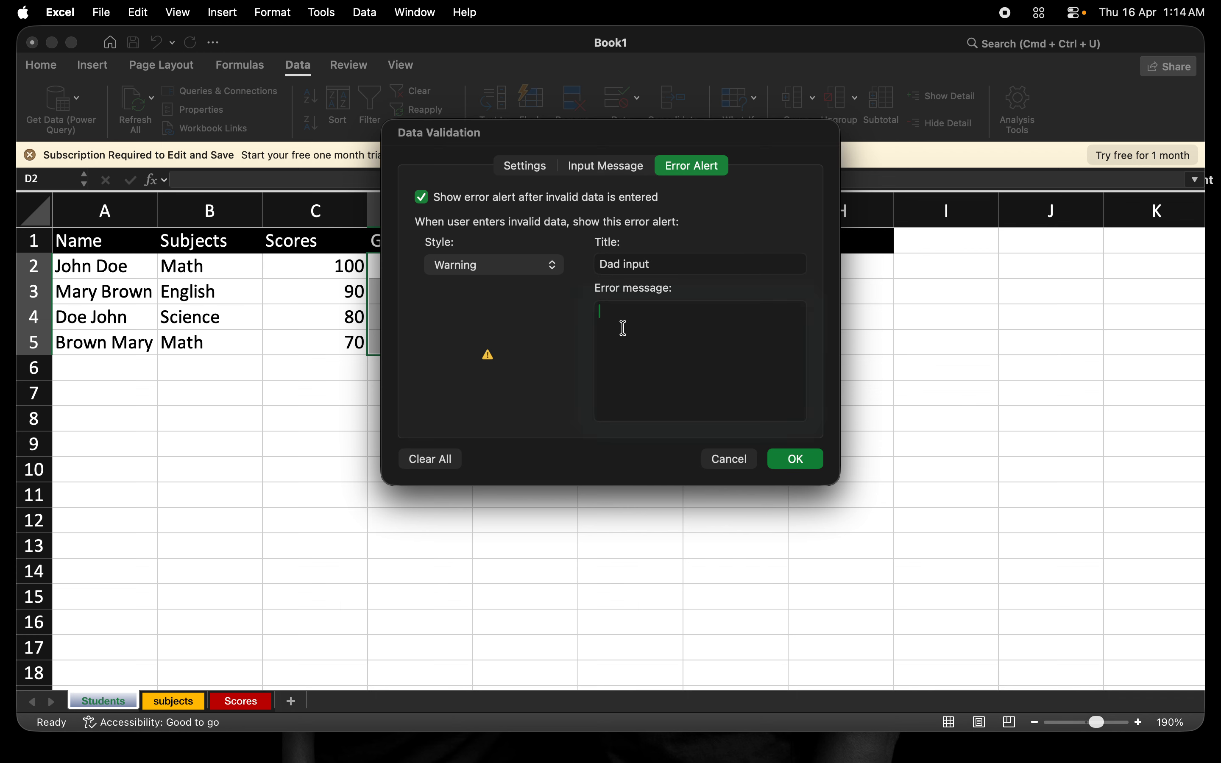
{"action": "type", "text": "Inc"}
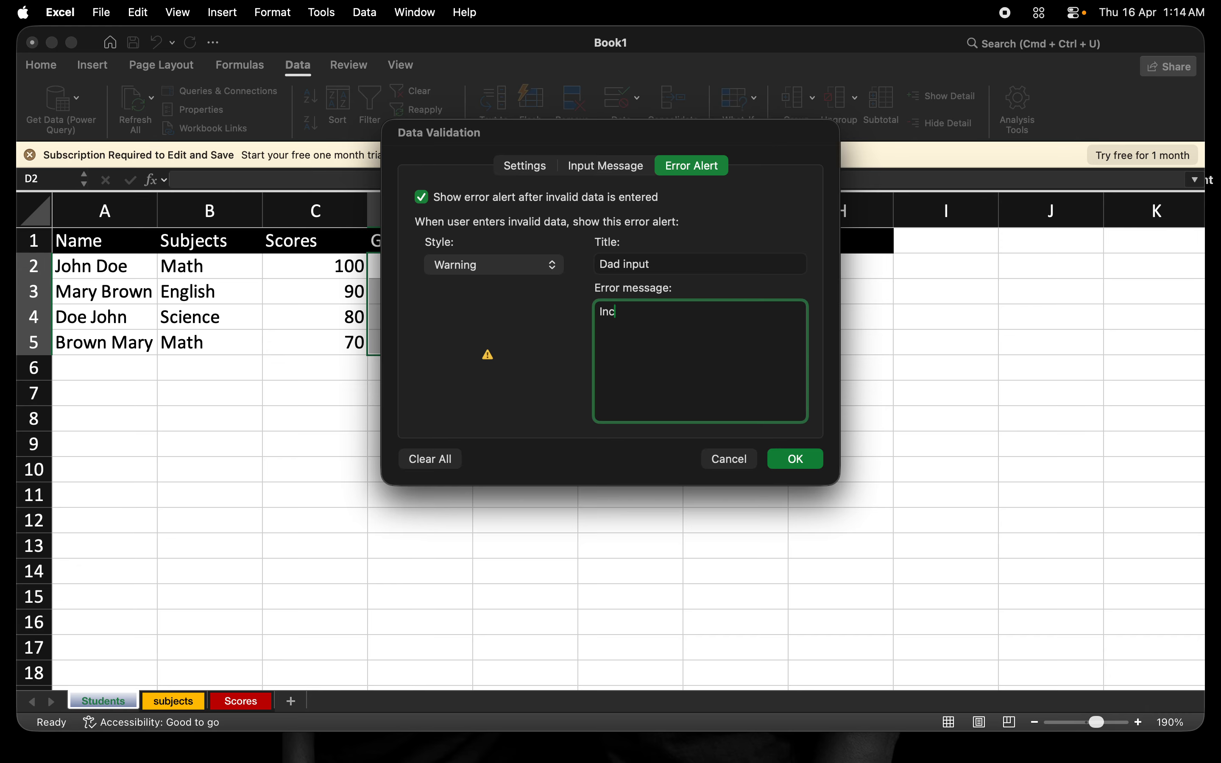
{"action": "type", "text": "orrect Gender"}
{"action": "left_click", "coordinate": [795, 460]}
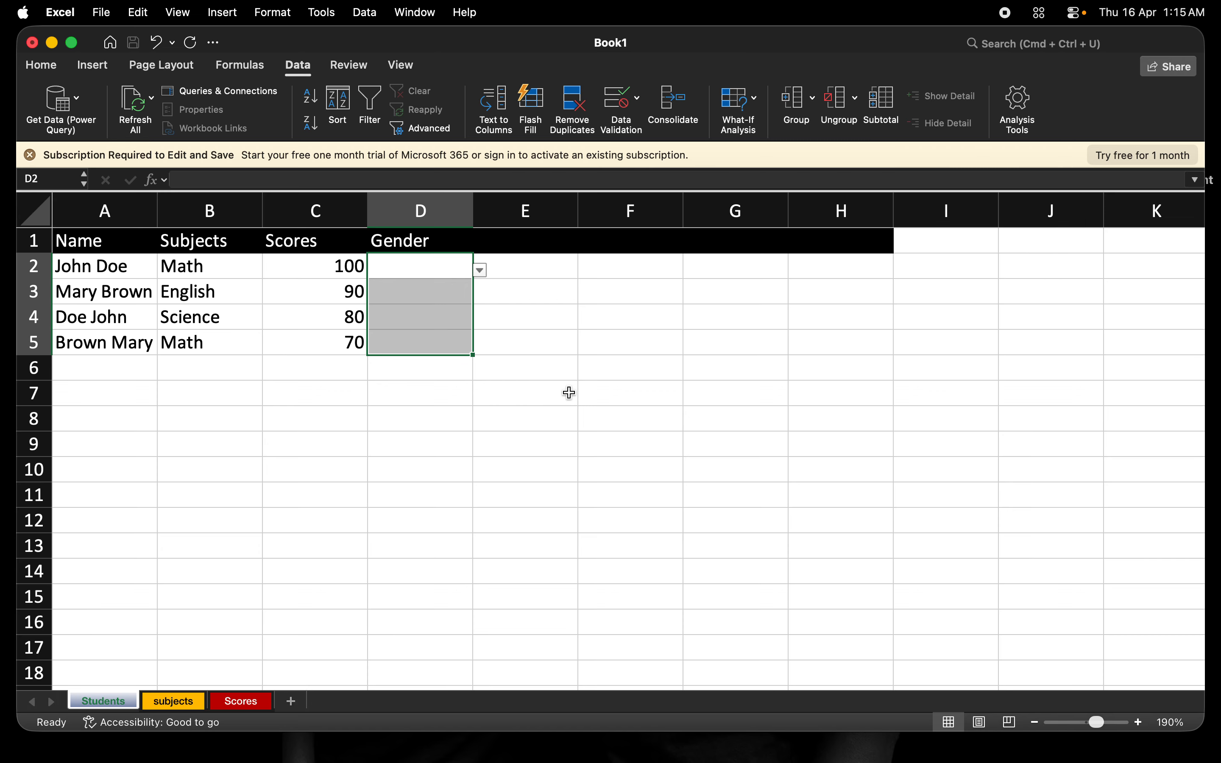
Test the validation by entering "kjhdkflhkl" in D2, decline to keep the invalid entry, and clear it
{"action": "left_click", "coordinate": [517, 270]}
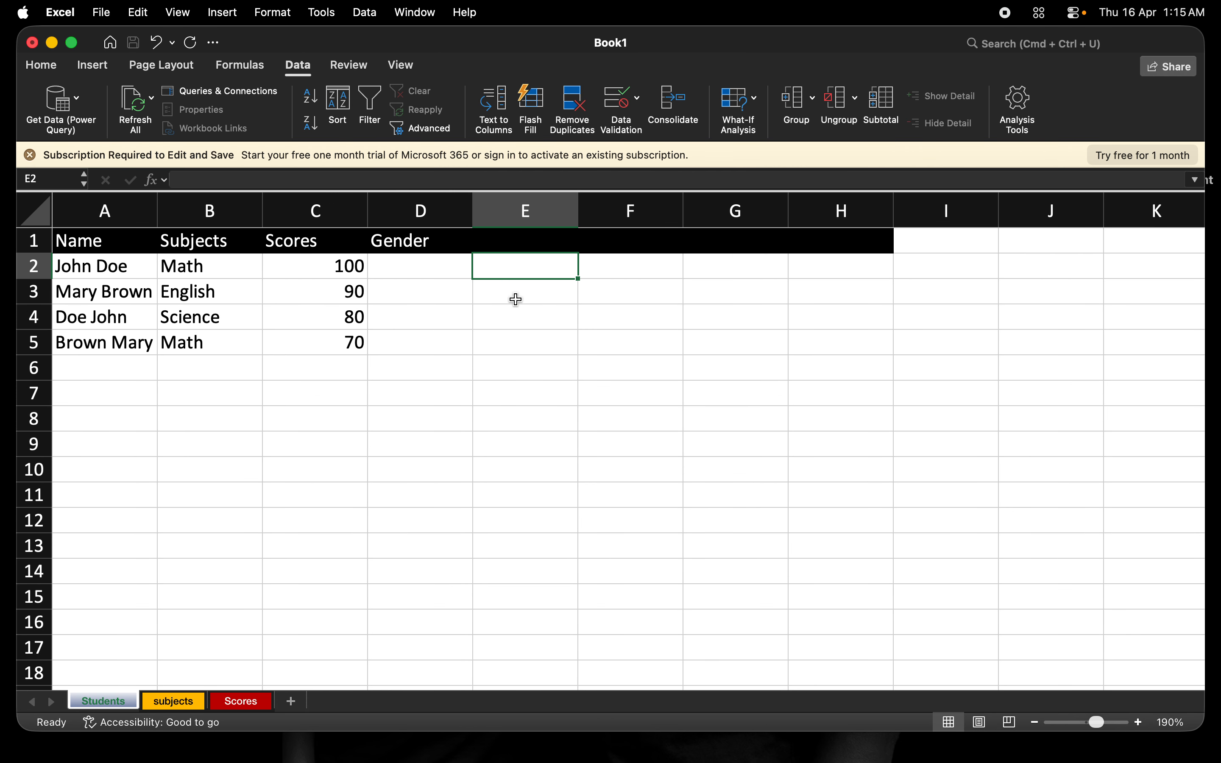
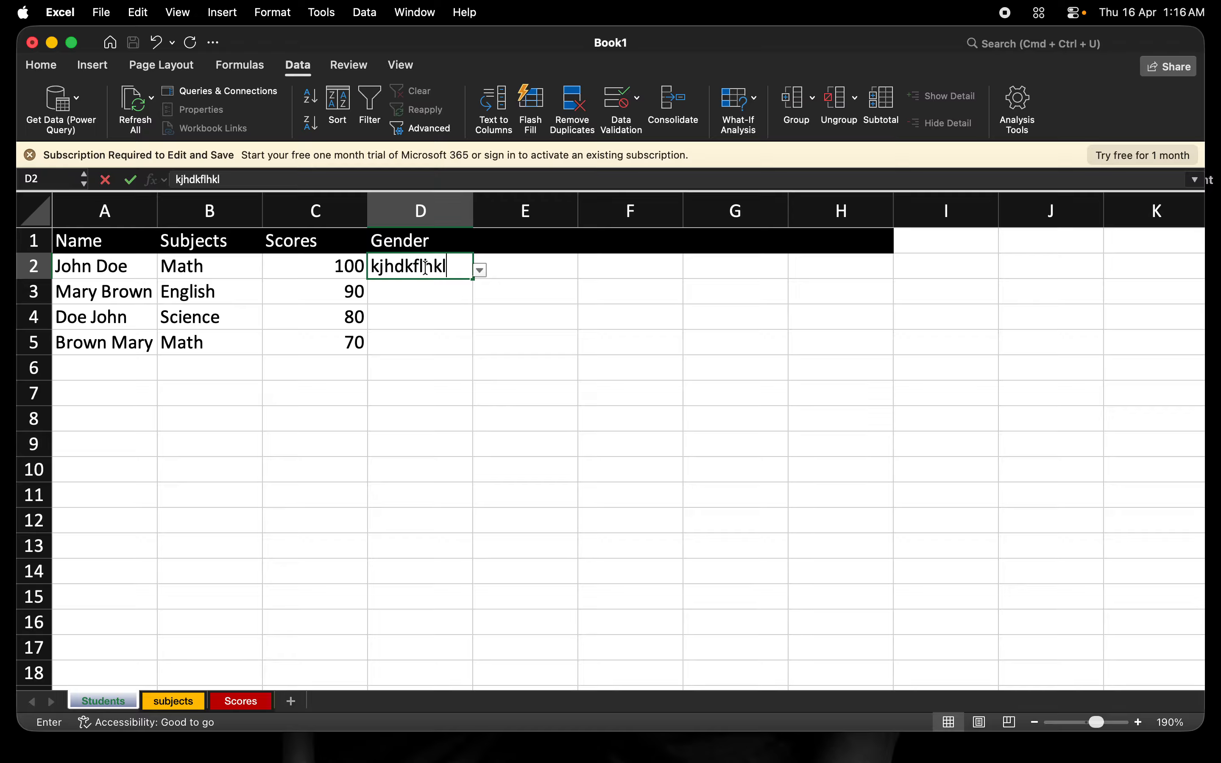
{"action": "key", "text": "Return"}
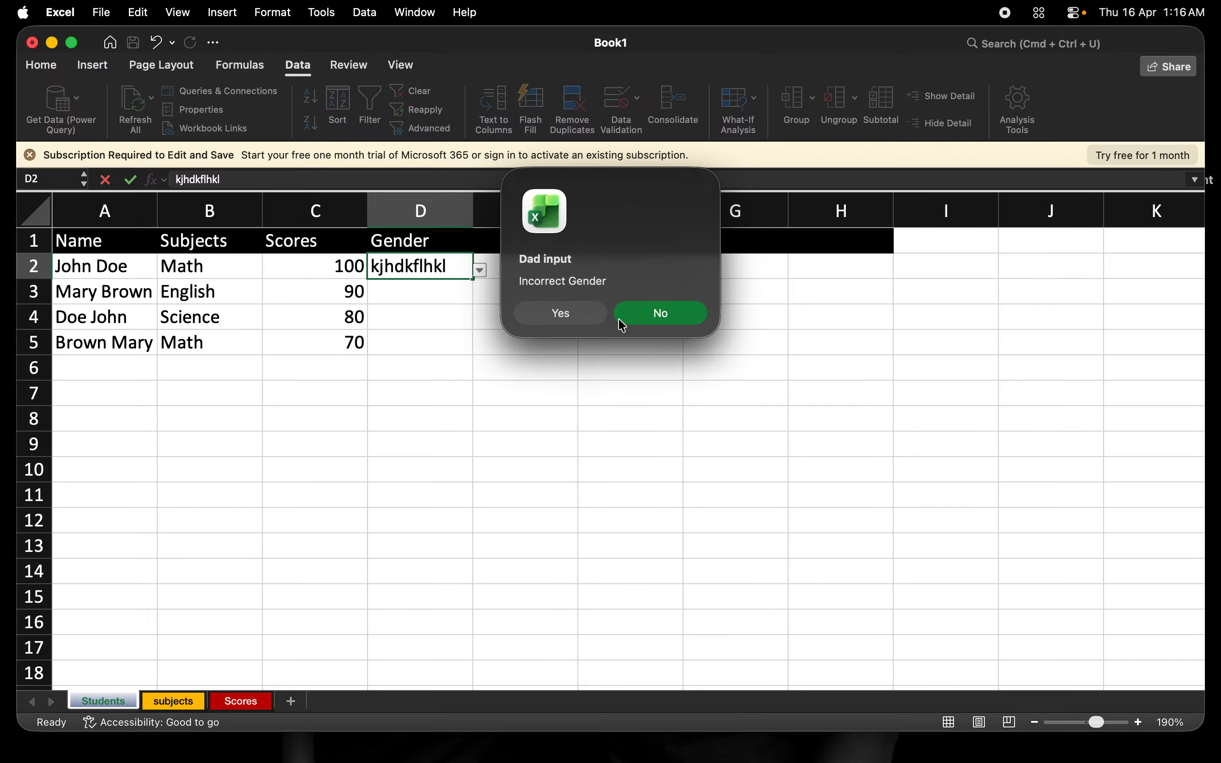
{"action": "left_click", "coordinate": [654, 314]}
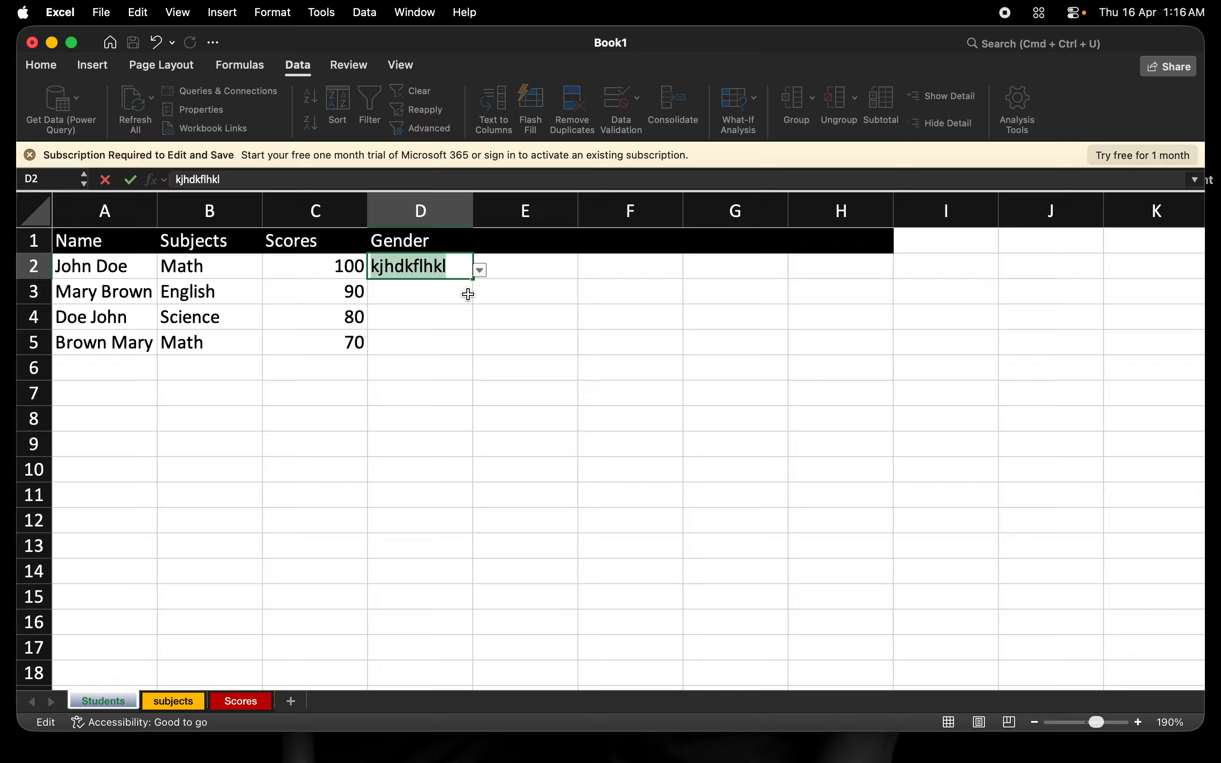
{"action": "key", "text": "BackSpace"}
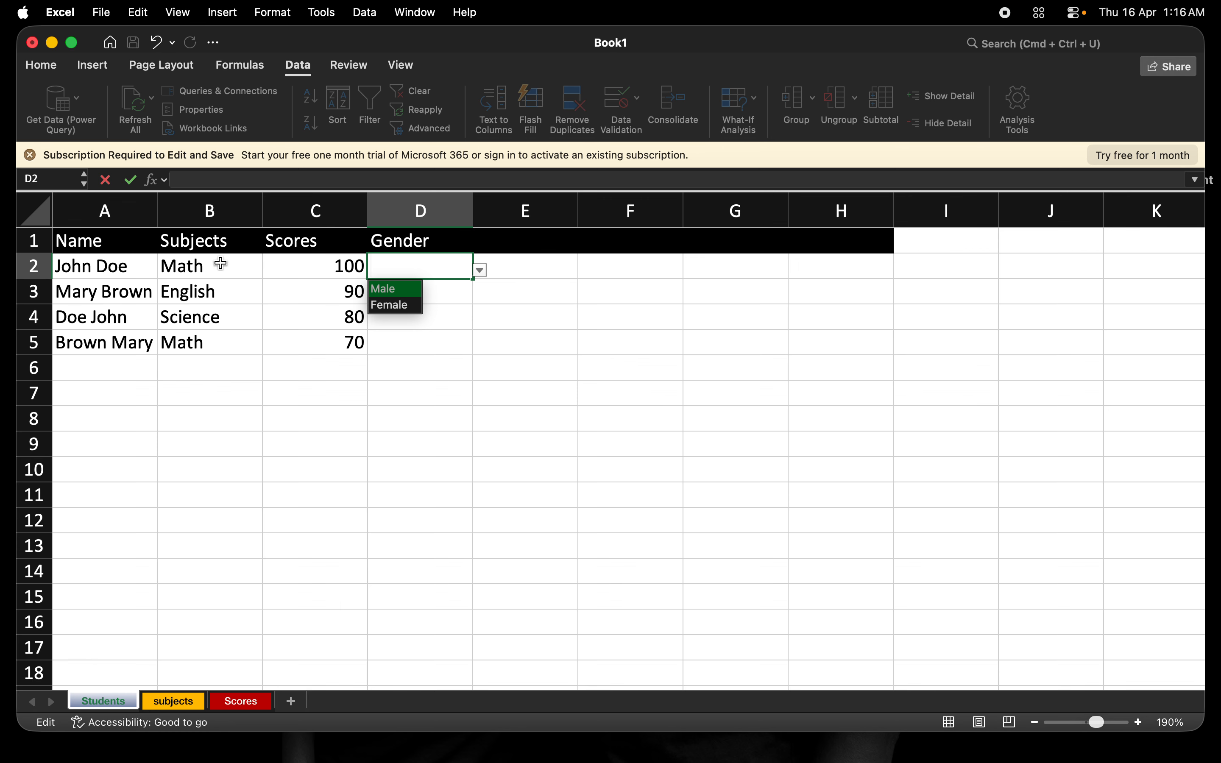
Fill the Gender cells D2:D5 from the drop-down list with Male, Female, Male and Female
{"action": "left_click", "coordinate": [389, 290]}
{"action": "left_click", "coordinate": [406, 300]}
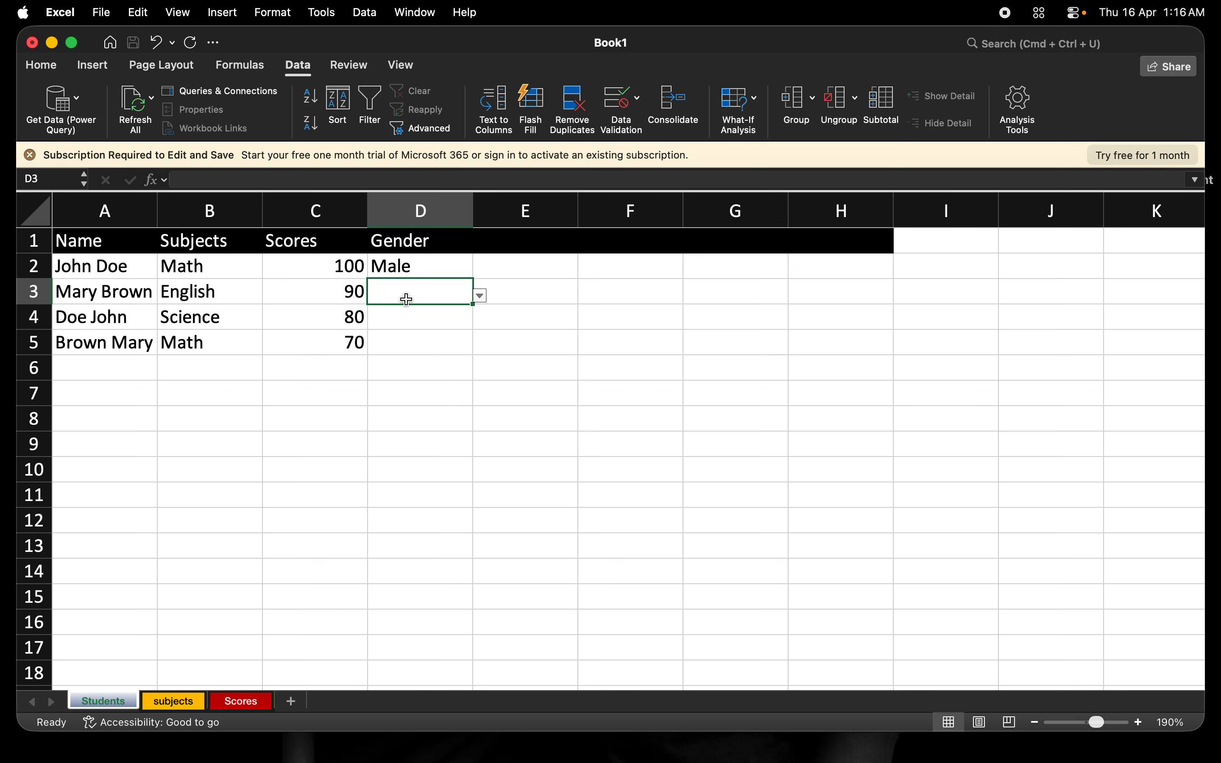
{"action": "left_click", "coordinate": [479, 296]}
{"action": "left_click", "coordinate": [391, 331]}
{"action": "left_click", "coordinate": [416, 318]}
{"action": "left_click", "coordinate": [480, 322]}
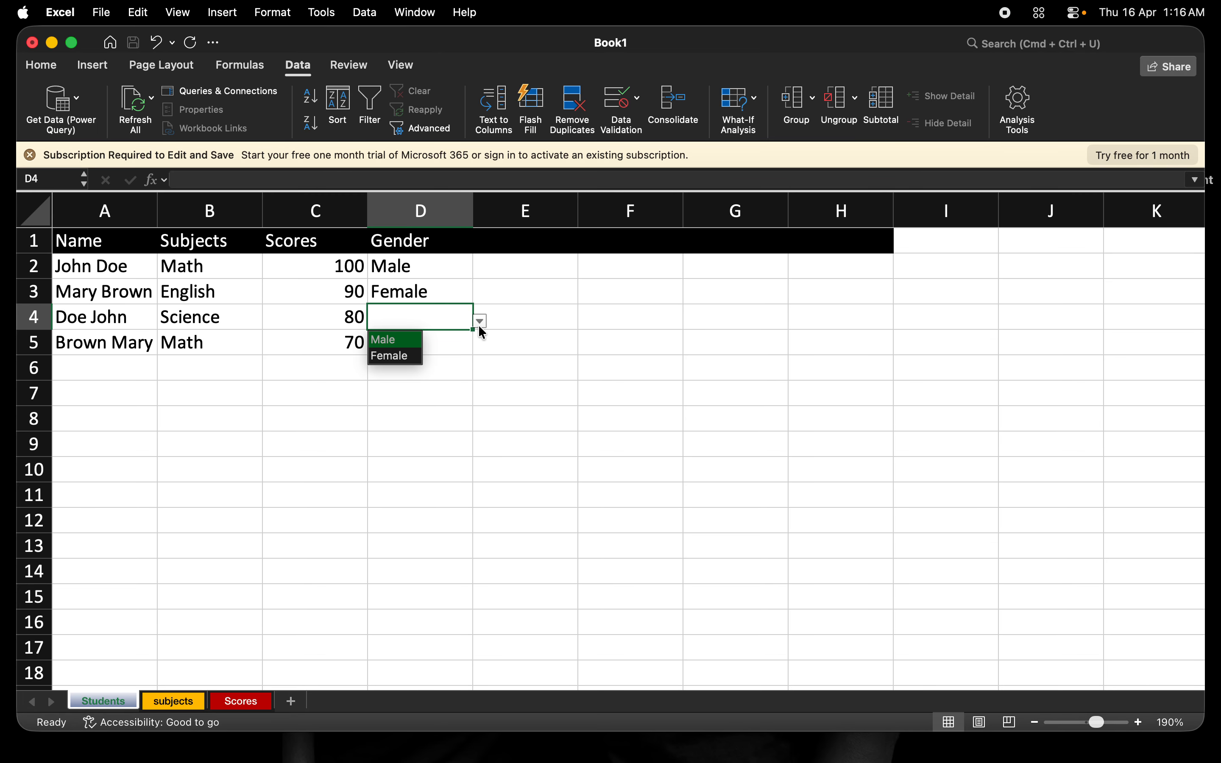
{"action": "left_click", "coordinate": [409, 342]}
{"action": "left_click", "coordinate": [422, 345]}
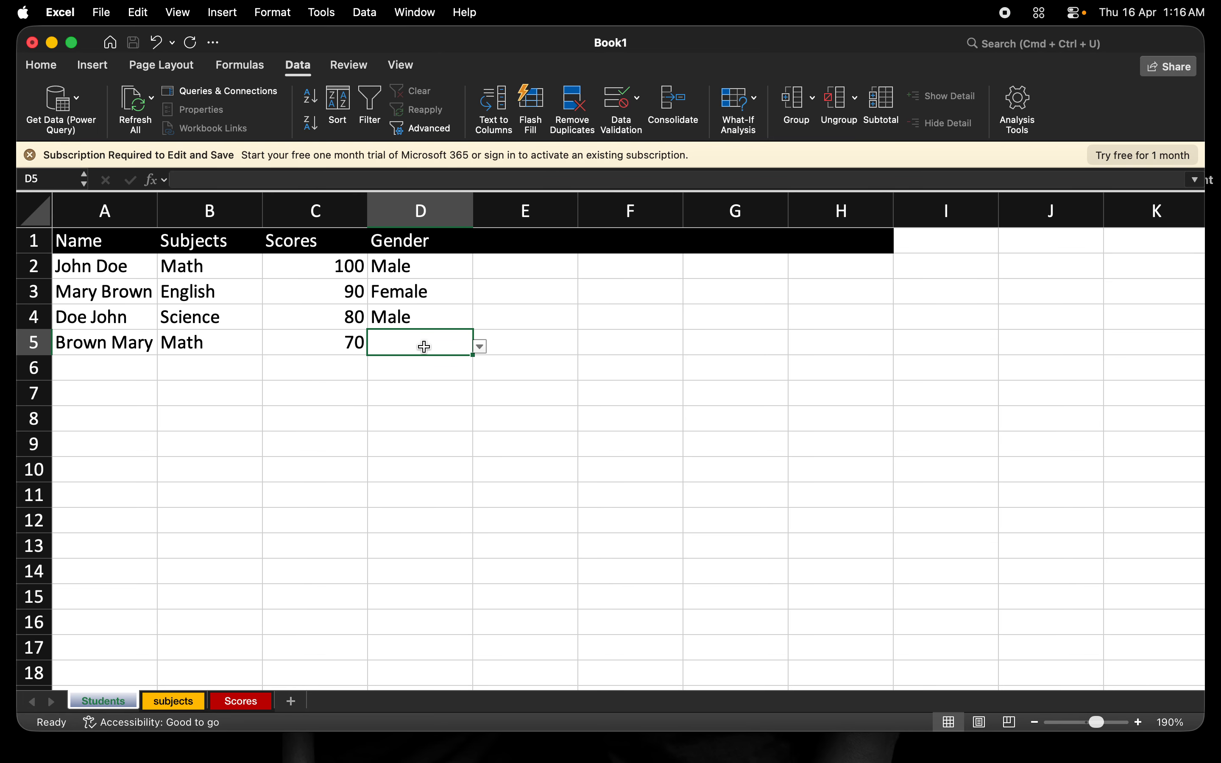
{"action": "left_click", "coordinate": [480, 346]}
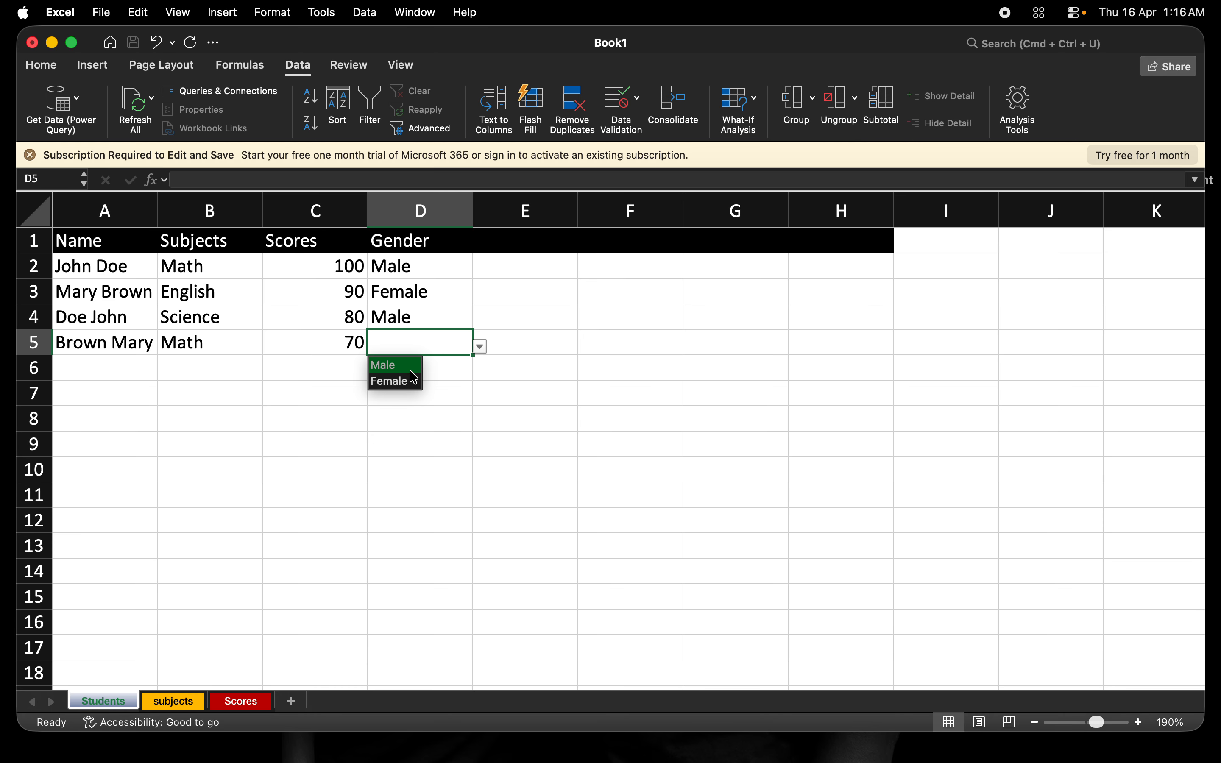
{"action": "left_click", "coordinate": [396, 379]}
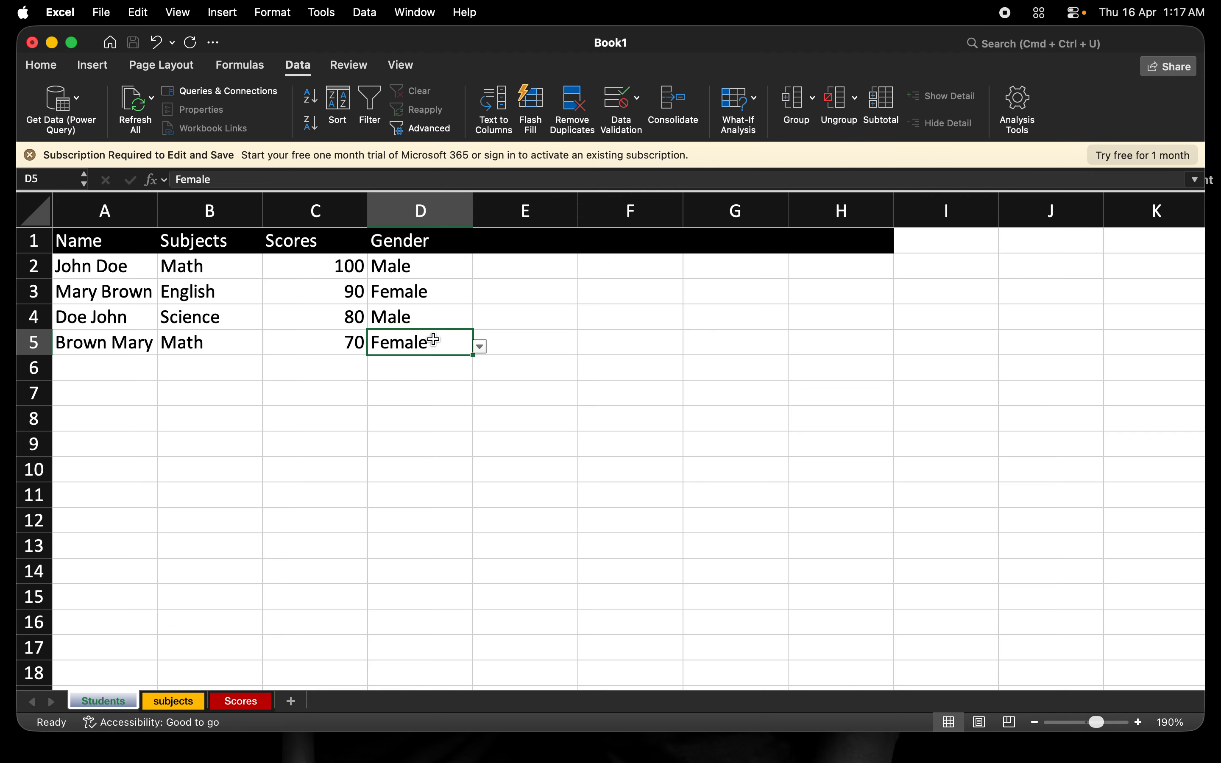
Enter the column header "Age" in cell E1
{"action": "left_click", "coordinate": [529, 241]}
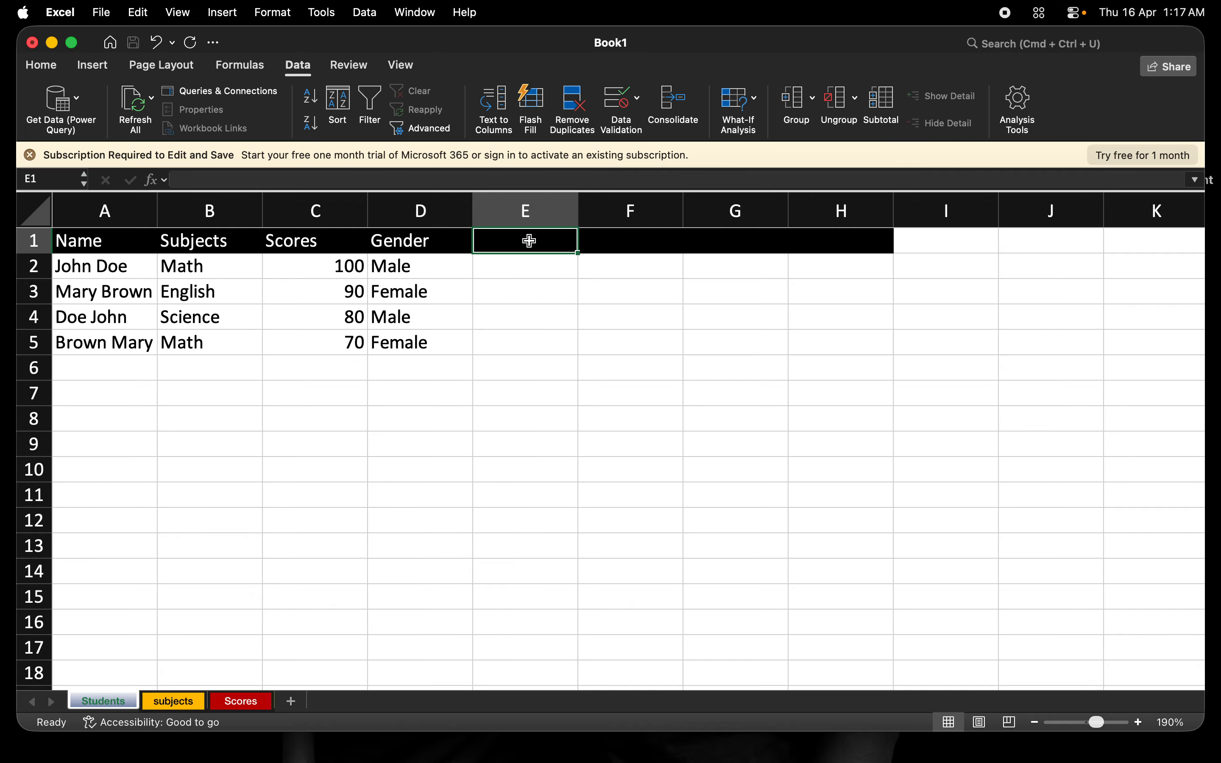
{"action": "type", "text": "Age"}
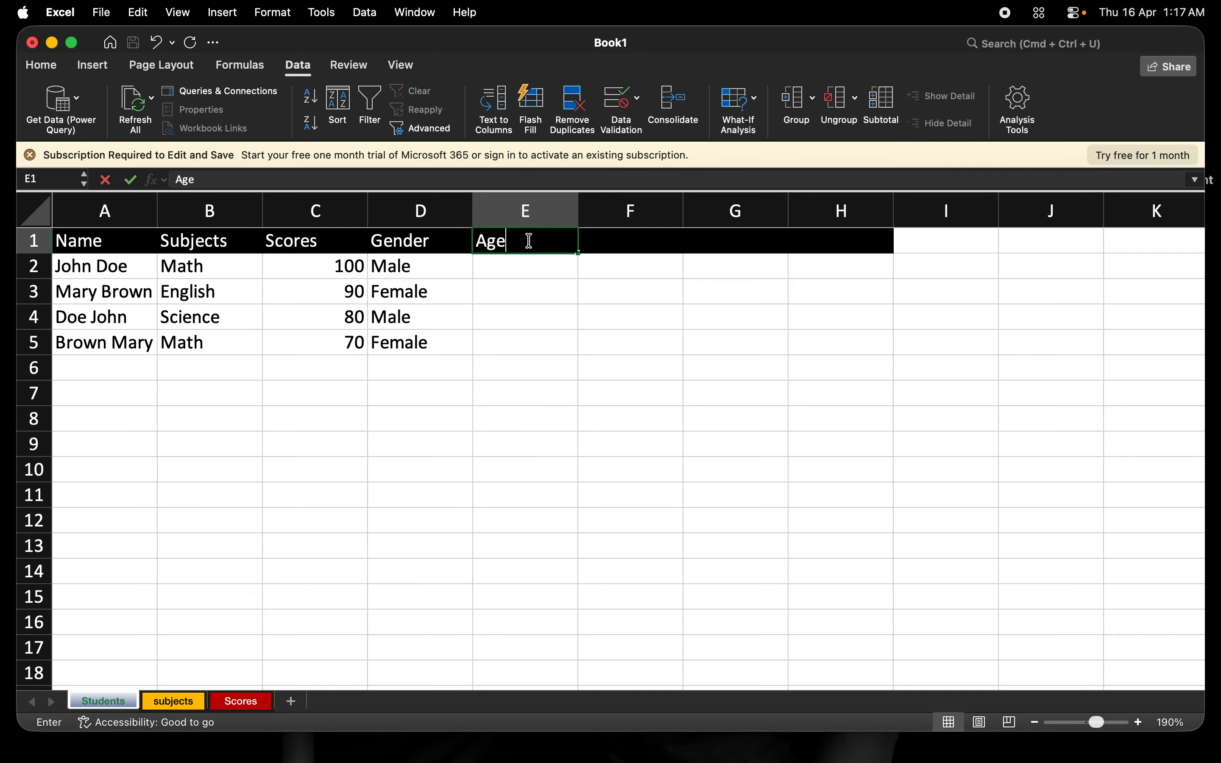
Set data validation on the Age cells E2:E5 to allow whole numbers between 10 and 20
{"action": "left_click_drag", "start_coordinate": [515, 268], "coordinate": [520, 344]}
{"action": "left_click", "coordinate": [617, 99]}
{"action": "left_click", "coordinate": [606, 165]}
{"action": "left_click", "coordinate": [691, 165]}
{"action": "left_click", "coordinate": [505, 265]}
{"action": "left_click", "coordinate": [536, 376]}
{"action": "left_click", "coordinate": [528, 164]}
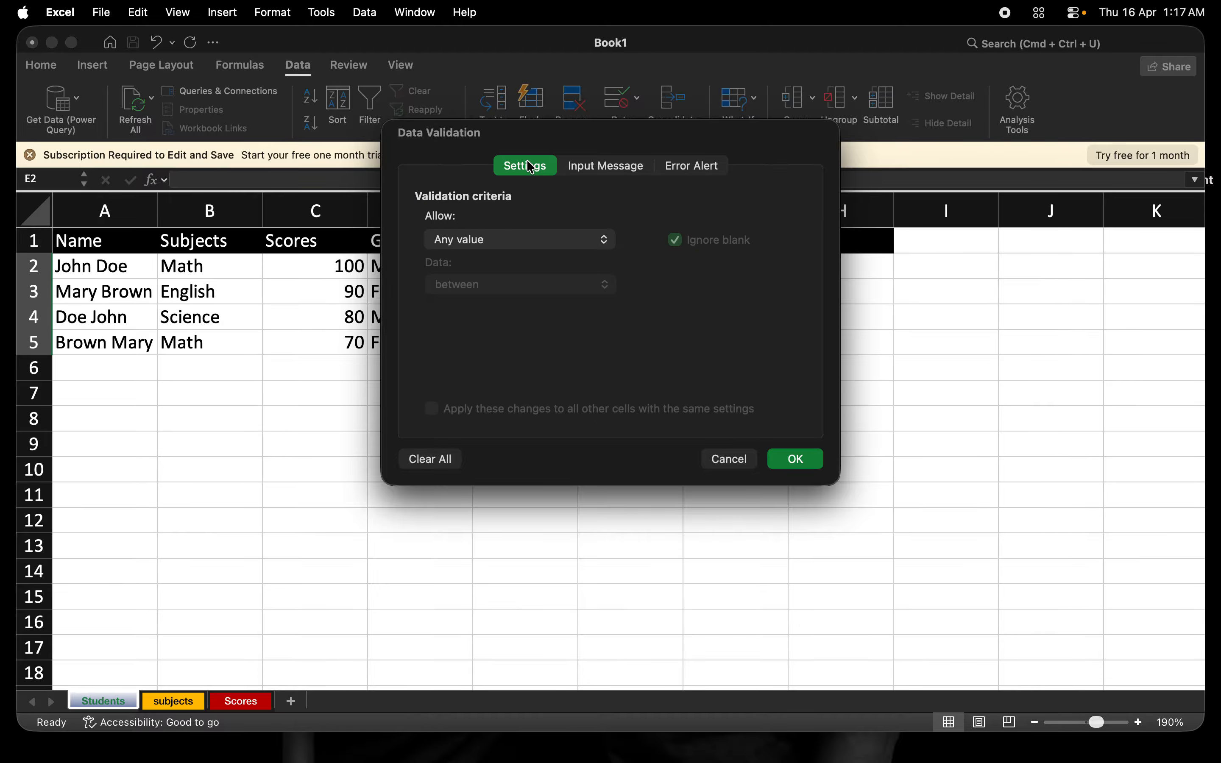
{"action": "left_click", "coordinate": [513, 244]}
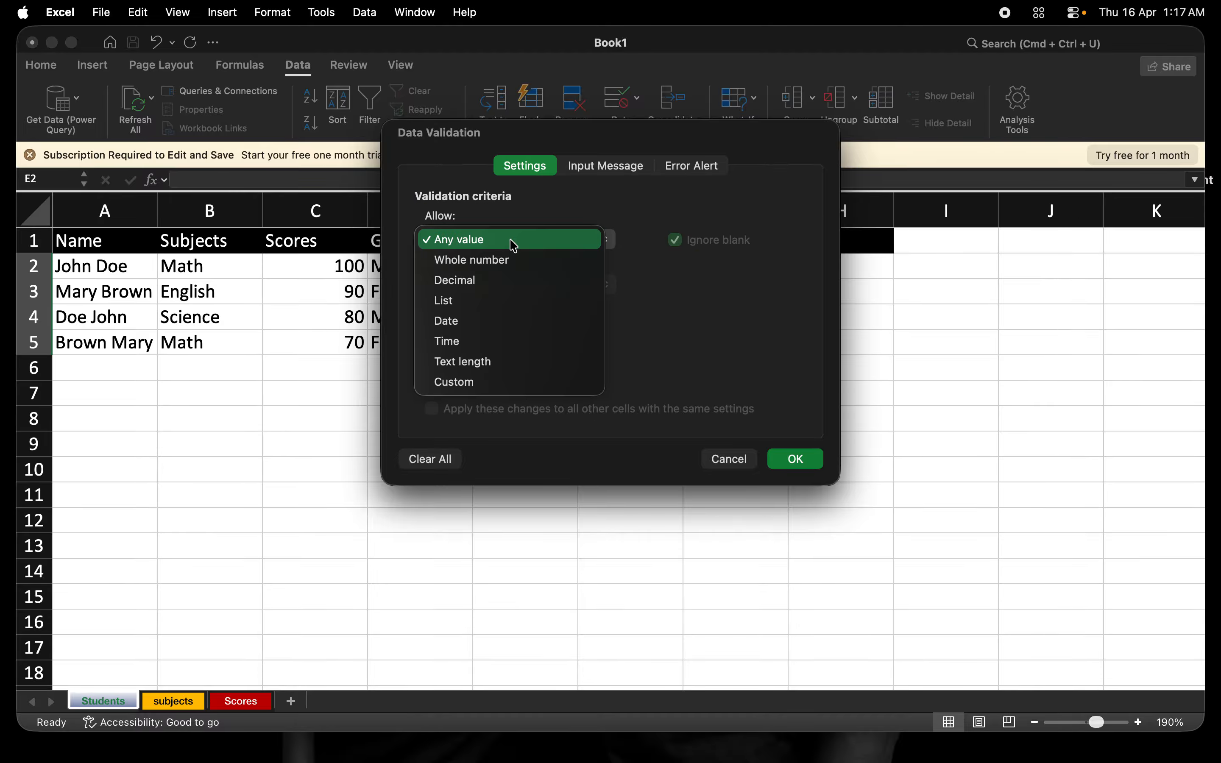
{"action": "left_click", "coordinate": [484, 262]}
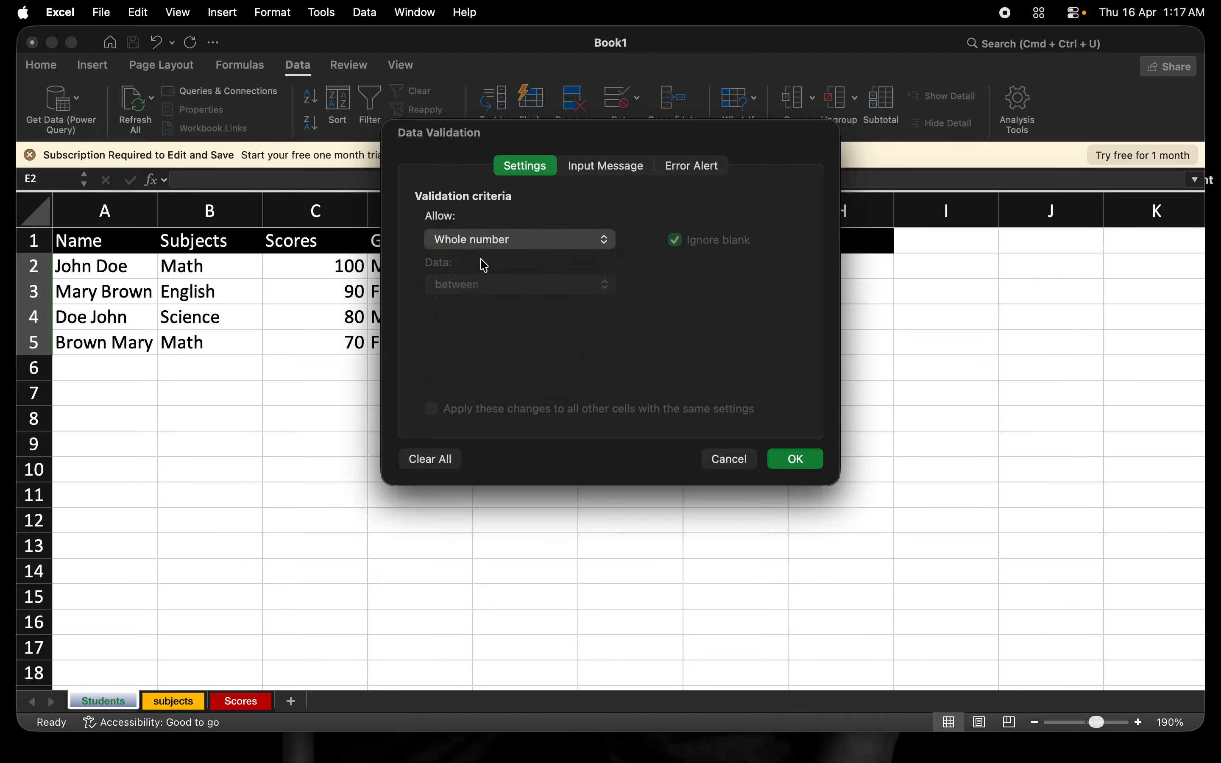
{"action": "left_click", "coordinate": [454, 331]}
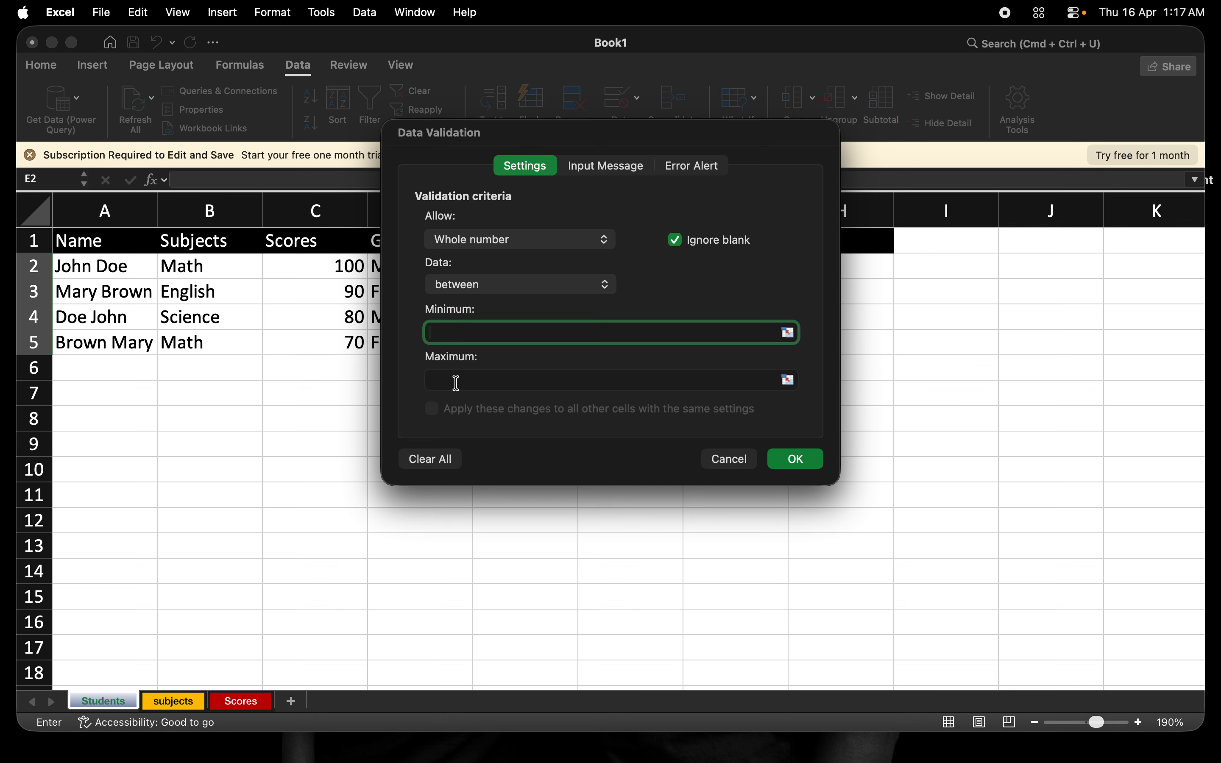
{"action": "left_click", "coordinate": [457, 382]}
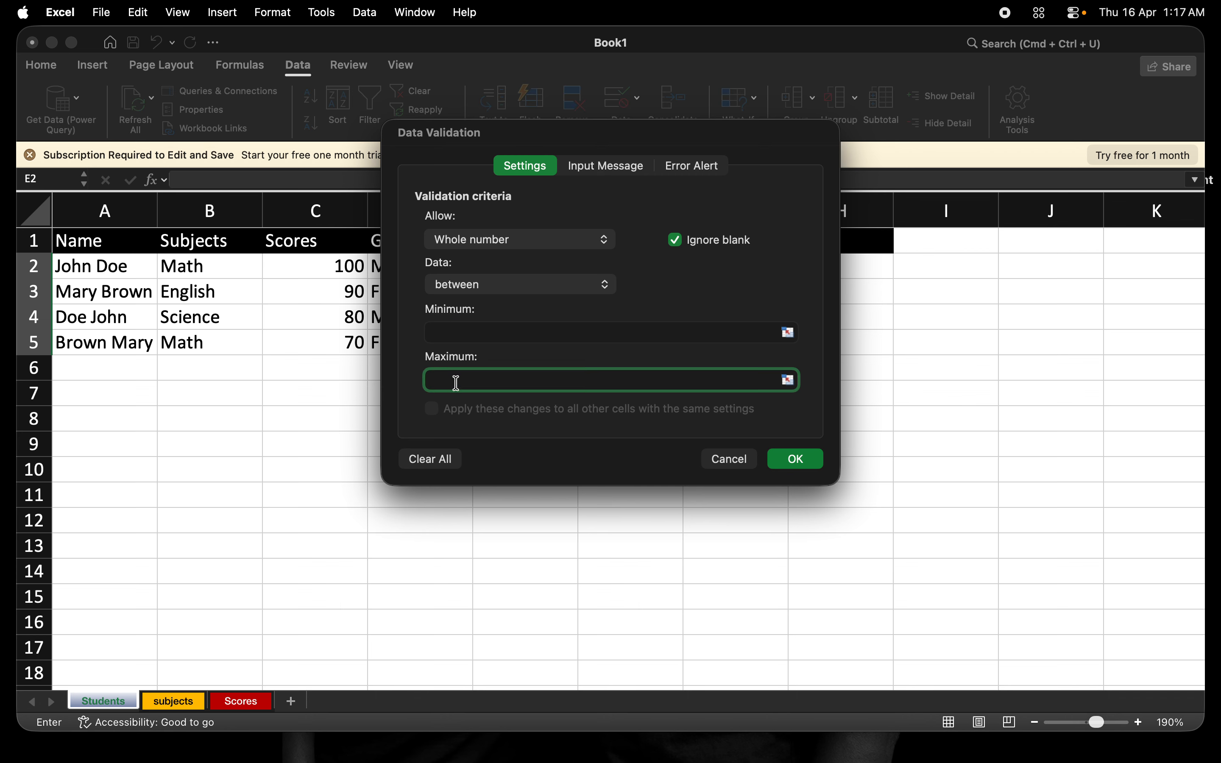
{"action": "left_click", "coordinate": [454, 328]}
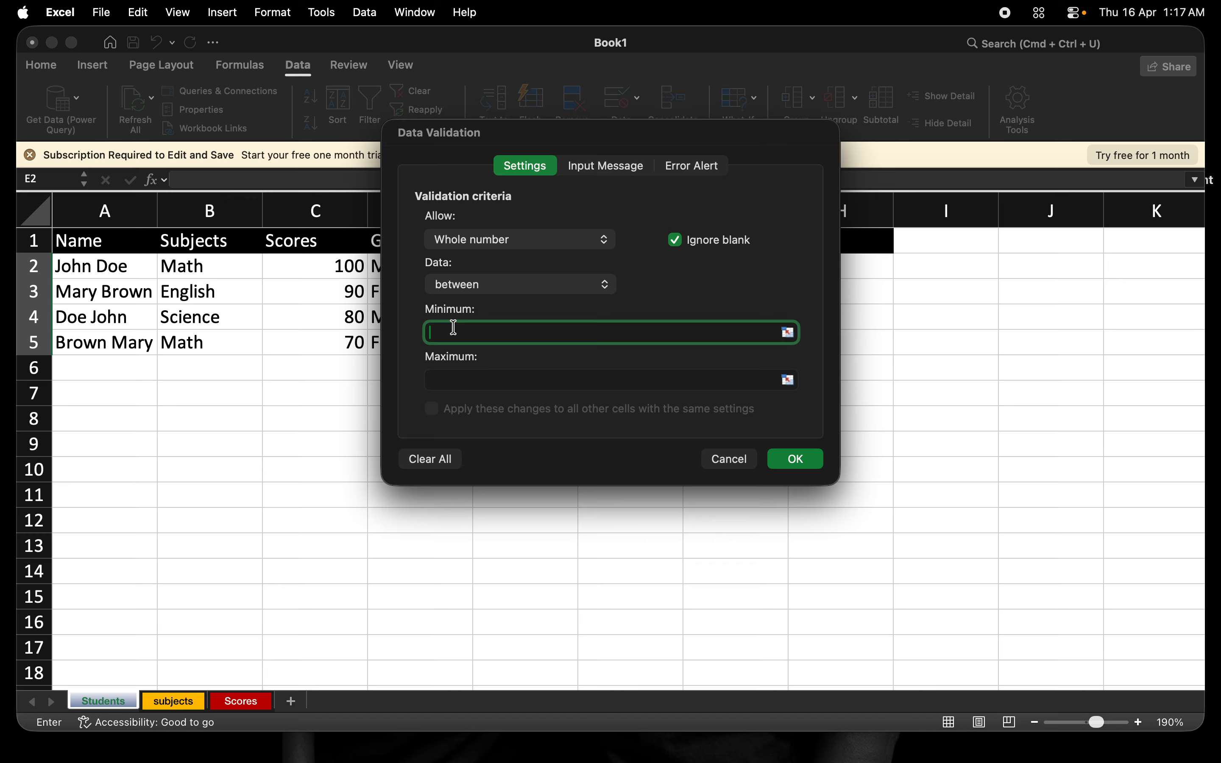
{"action": "type", "text": "10"}
{"action": "left_click", "coordinate": [447, 385]}
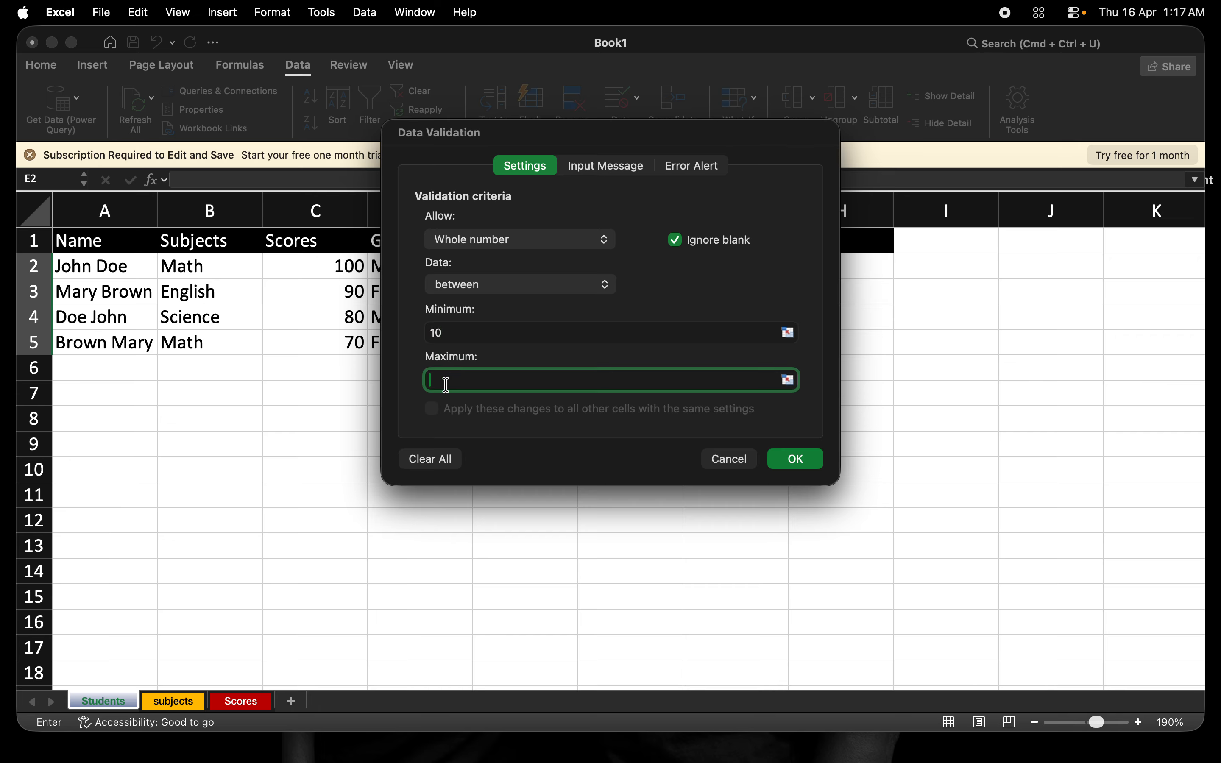
{"action": "type", "text": "20"}
Add an error alert to the Age validation titled "Bad Input" with the message "Your are not in the right age range!" and apply the rule
{"action": "left_click", "coordinate": [592, 178]}
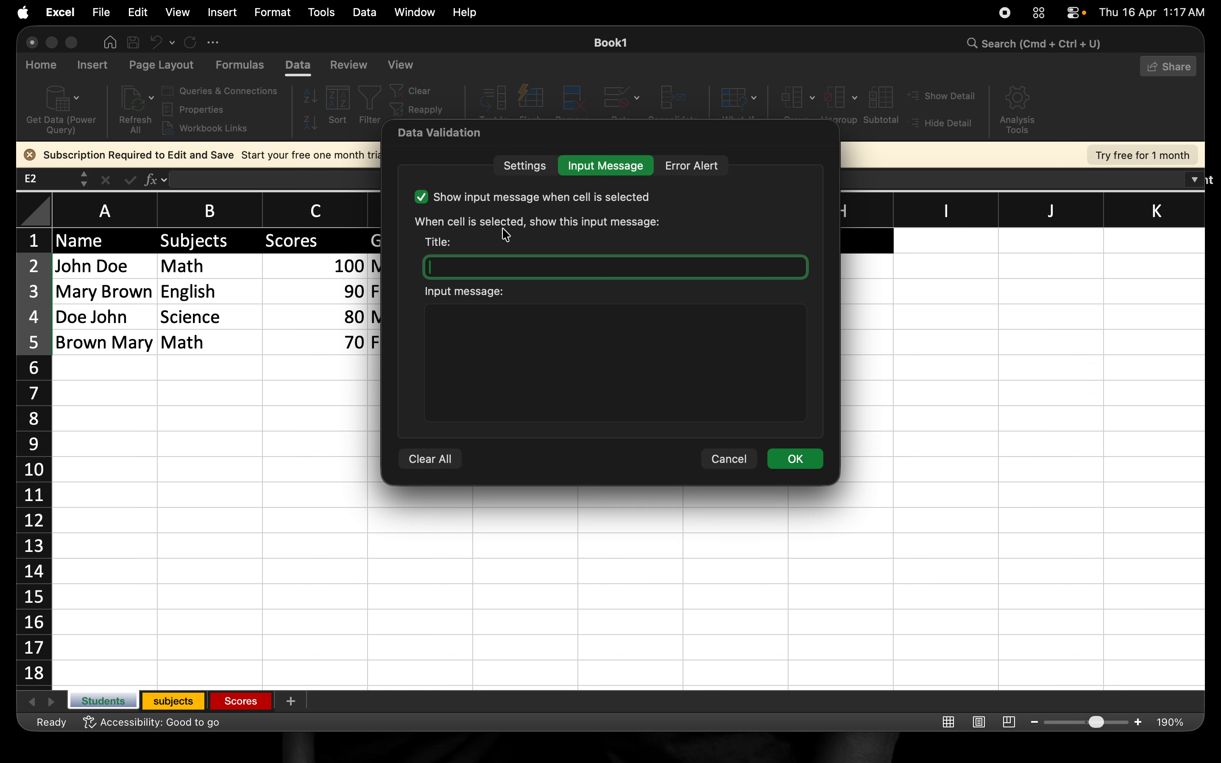
{"action": "left_click", "coordinate": [692, 165]}
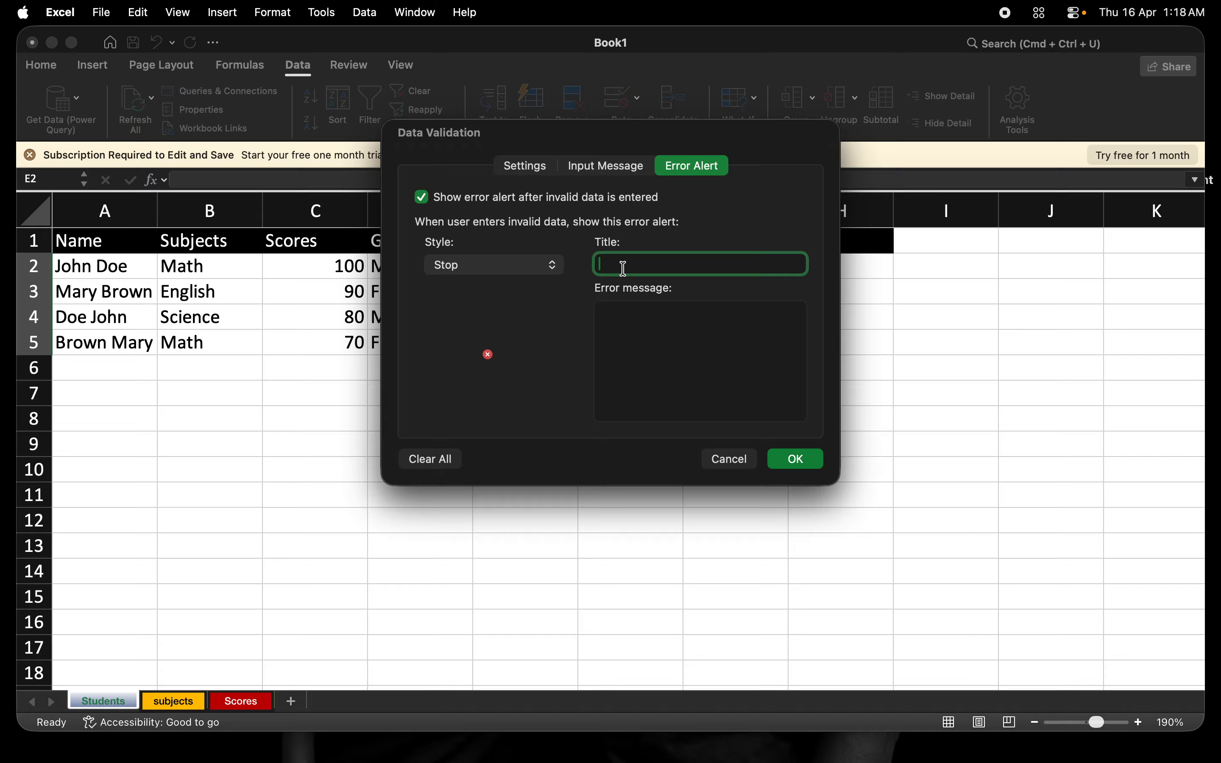
{"action": "type", "text": "Bad Input"}
{"action": "key", "text": "Tab"}
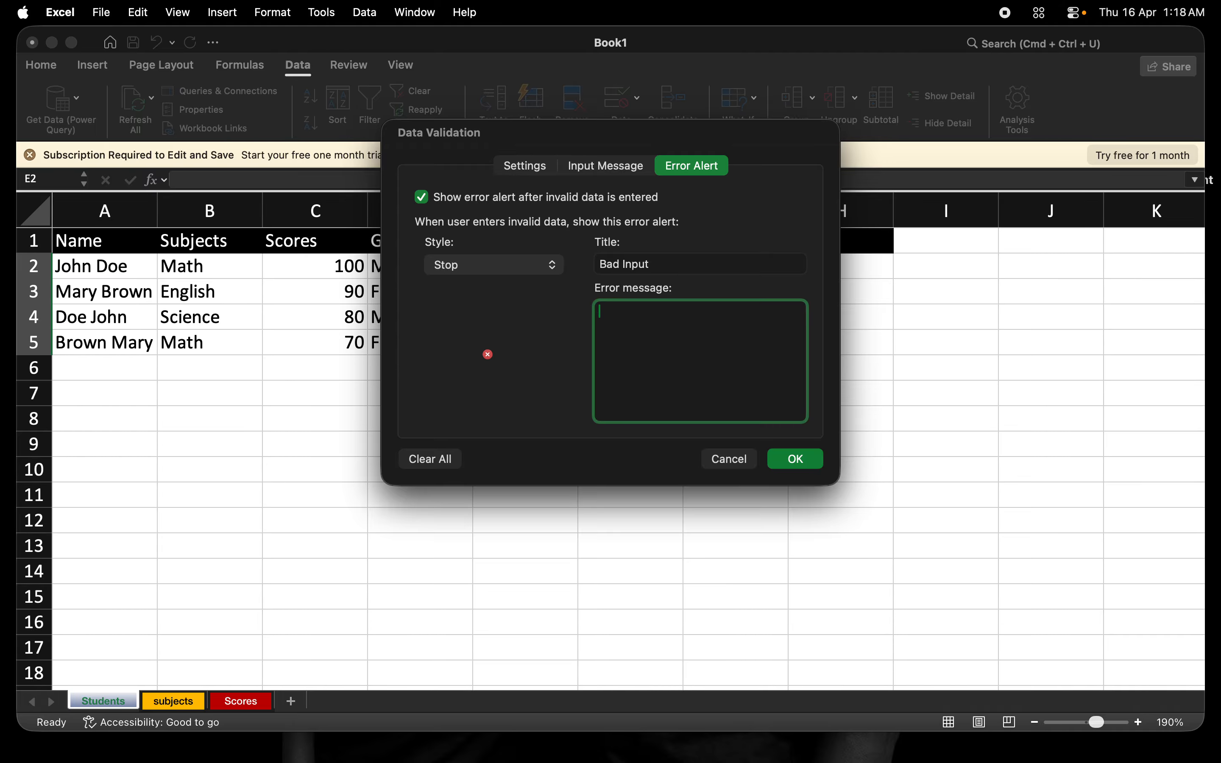
{"action": "type", "text": "Inv"}
{"action": "key", "text": "BackSpace"}
{"action": "key", "text": "BackSpace"}
{"action": "key", "text": "BackSpace"}
{"action": "type", "text": "Your are not in the right age "}
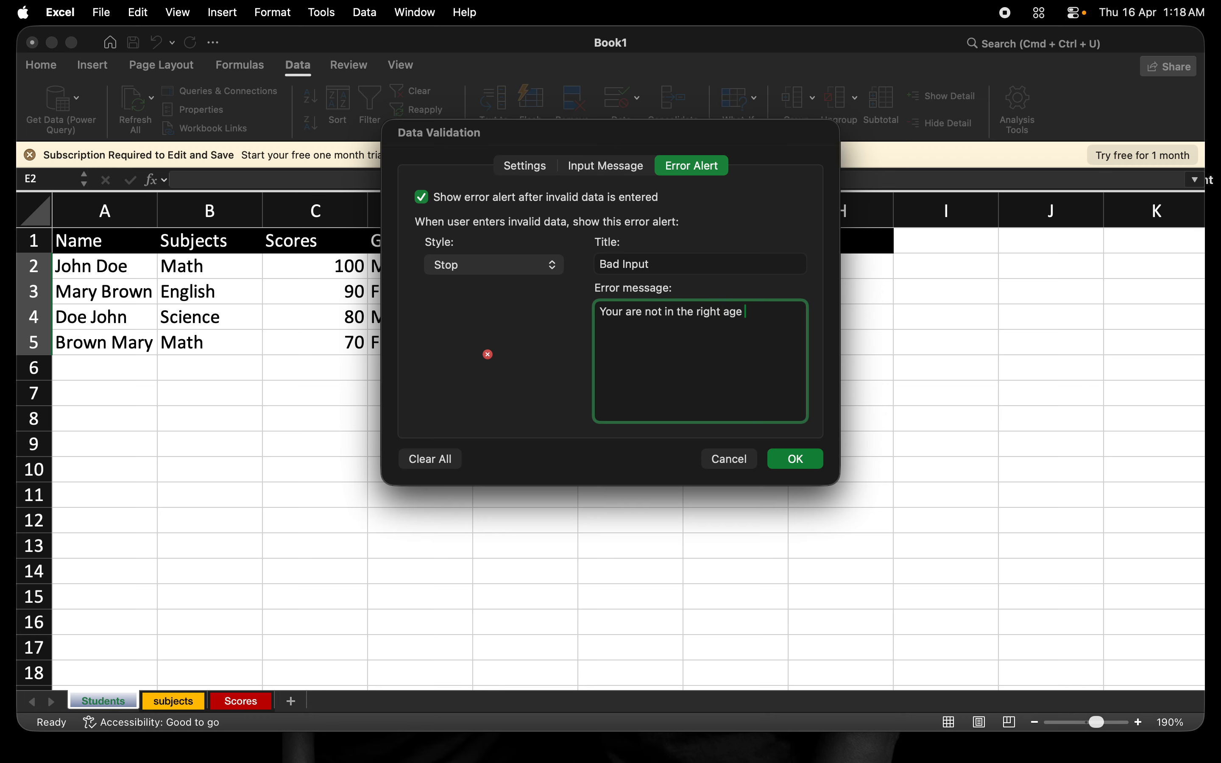
{"action": "type", "text": "range!"}
{"action": "left_click", "coordinate": [795, 460]}
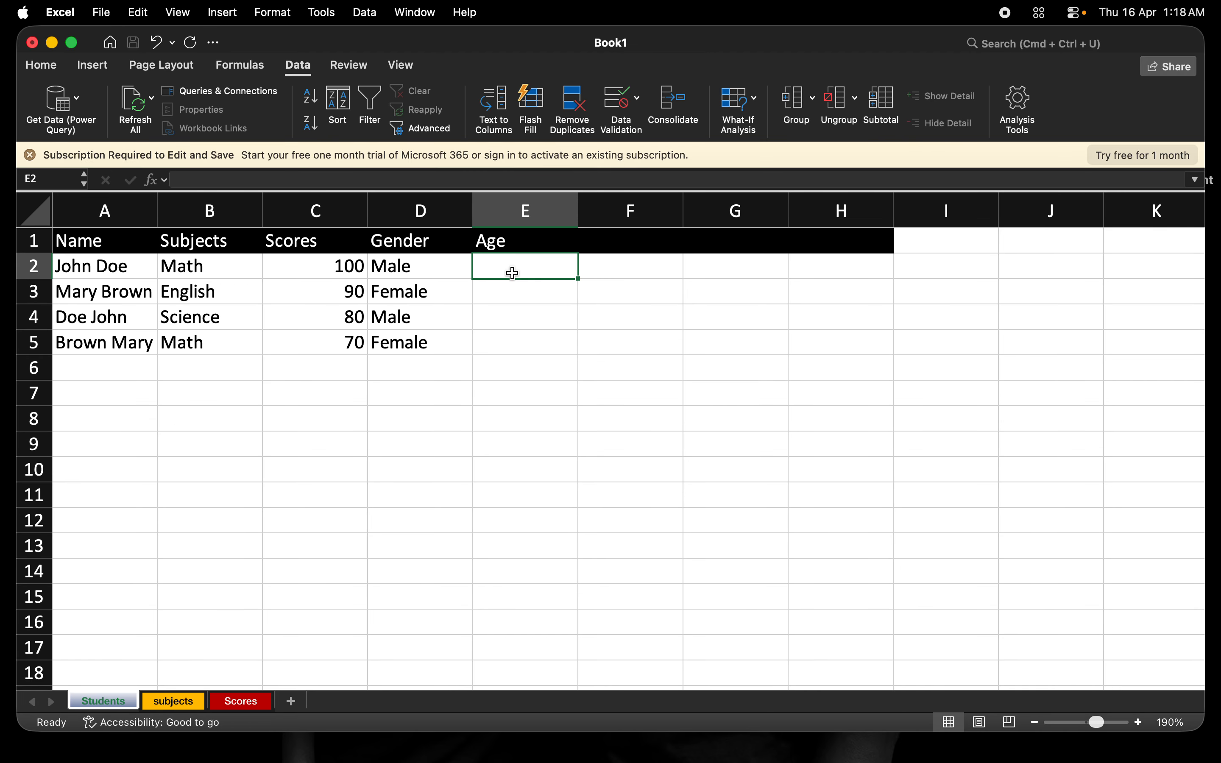
Test the Age validation in E2 by entering 1 and cancelling, and by entering 2 and choosing to retry
{"action": "type", "text": "1"}
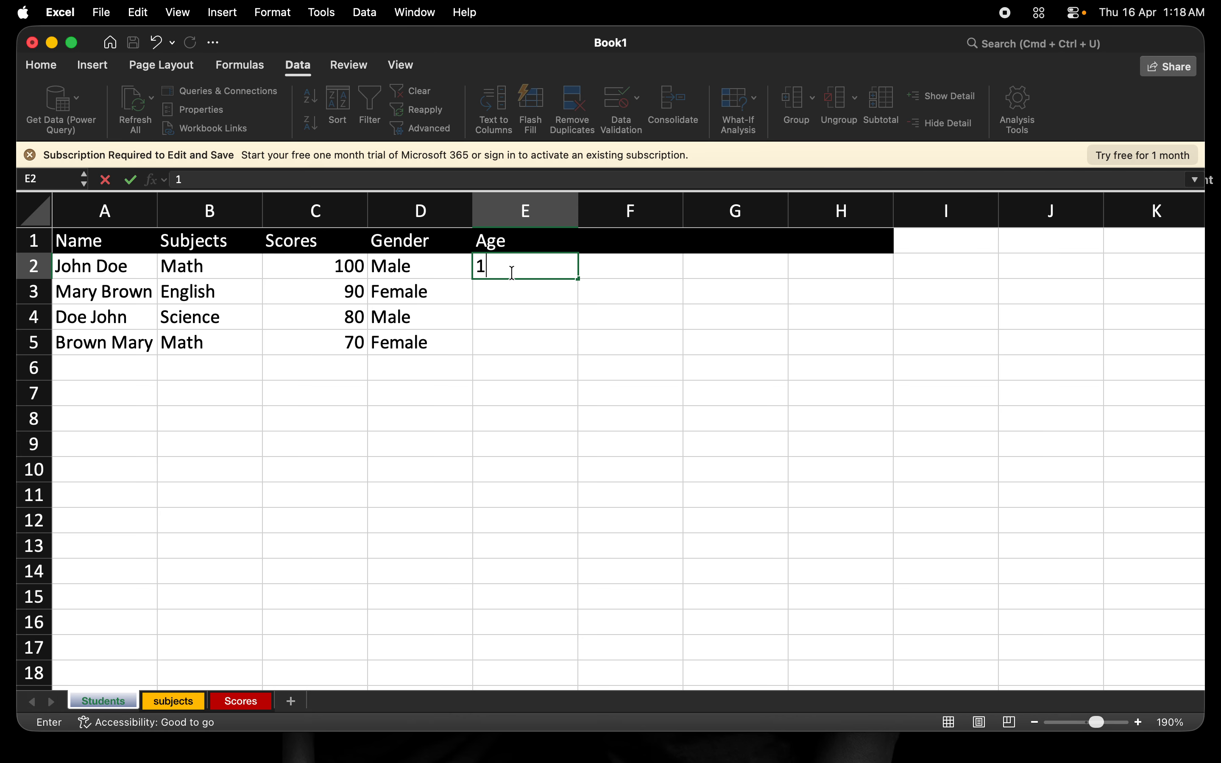
{"action": "key", "text": "Return"}
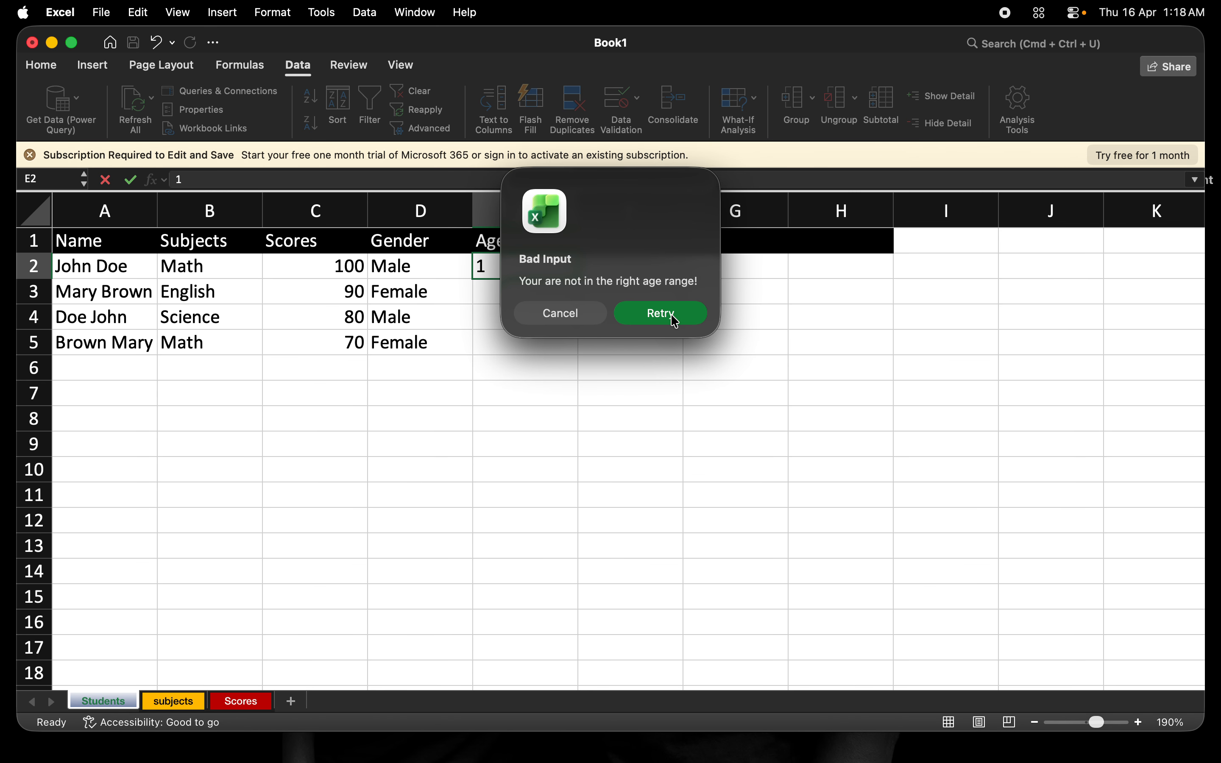
{"action": "left_click", "coordinate": [579, 316]}
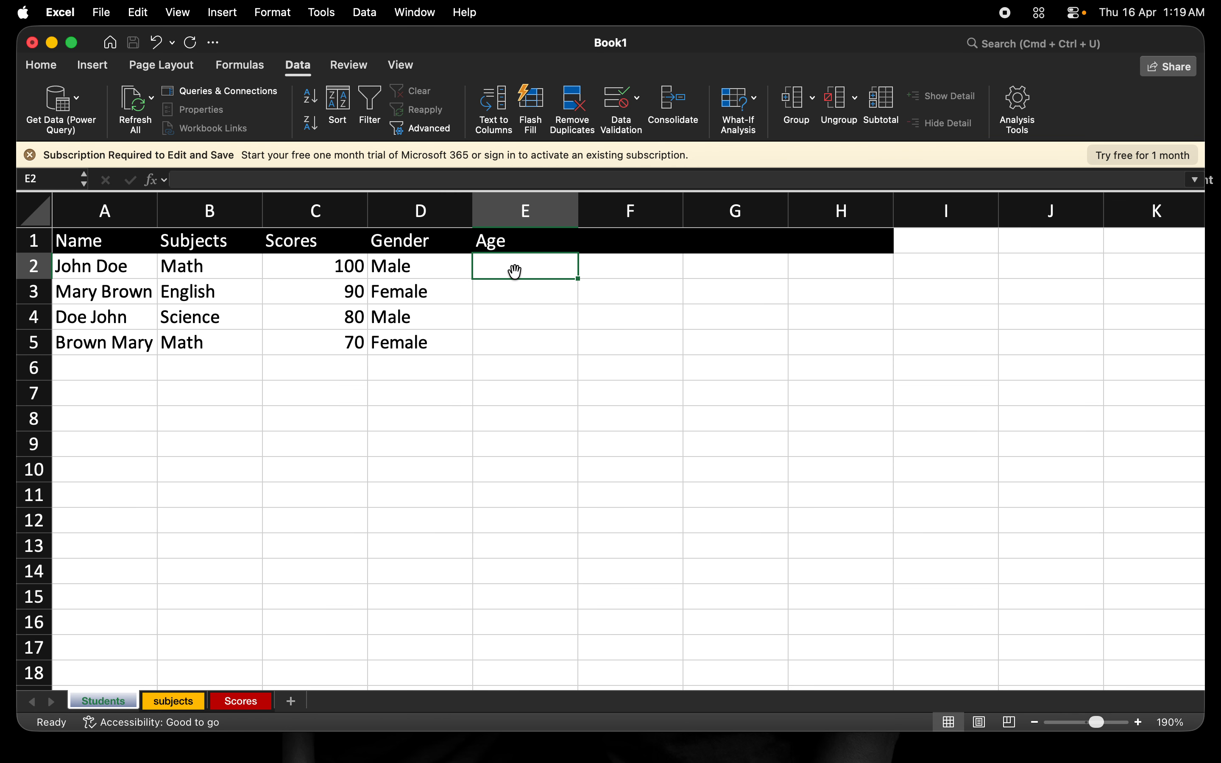
{"action": "type", "text": "2"}
{"action": "key", "text": "Return"}
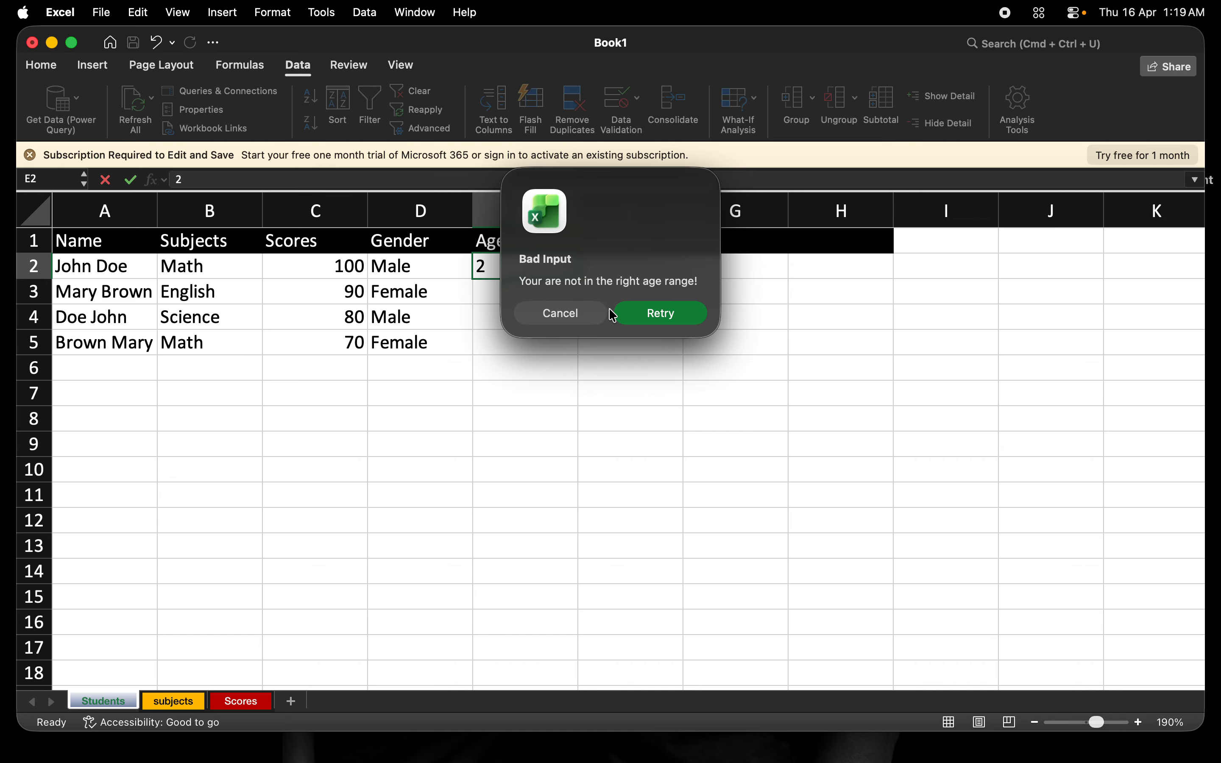
{"action": "left_click", "coordinate": [661, 316]}
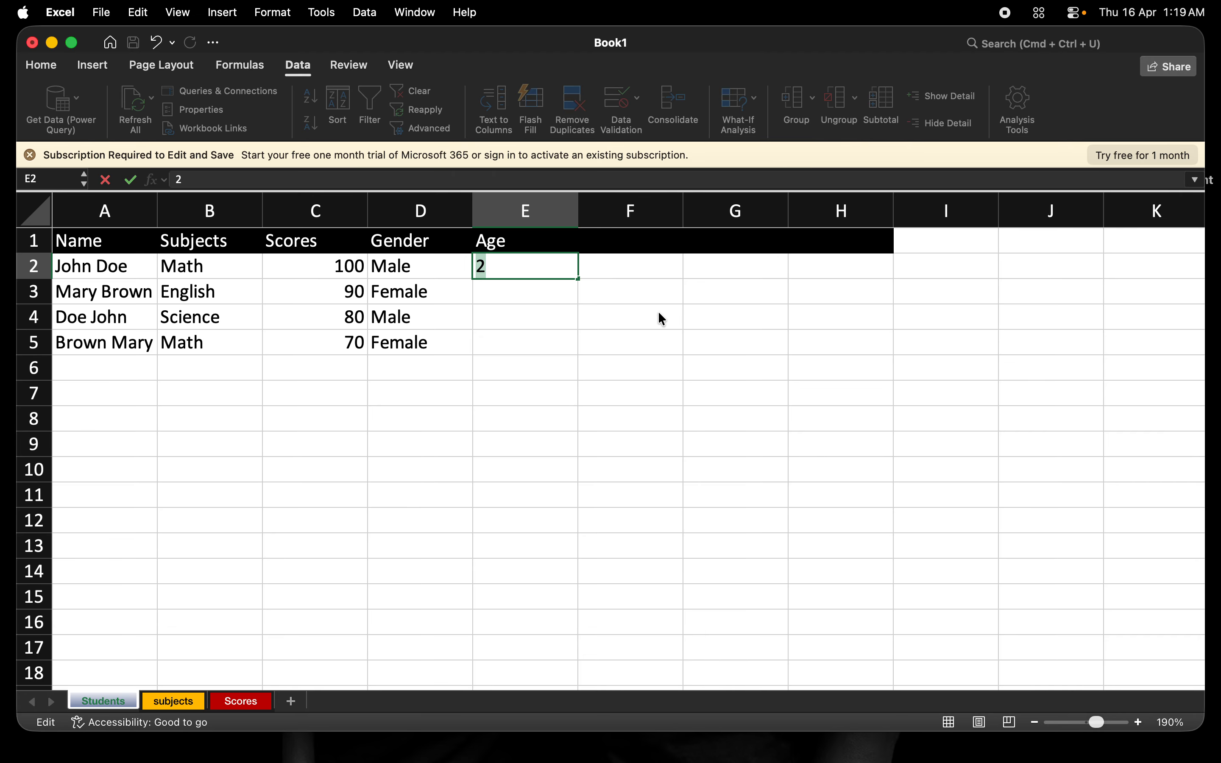
Enter the ages 19, 10 and 20 in cells E2, E3 and E4
{"action": "type", "text": "19"}
{"action": "key", "text": "Return"}
{"action": "type", "text": "10"}
{"action": "key", "text": "Tab"}
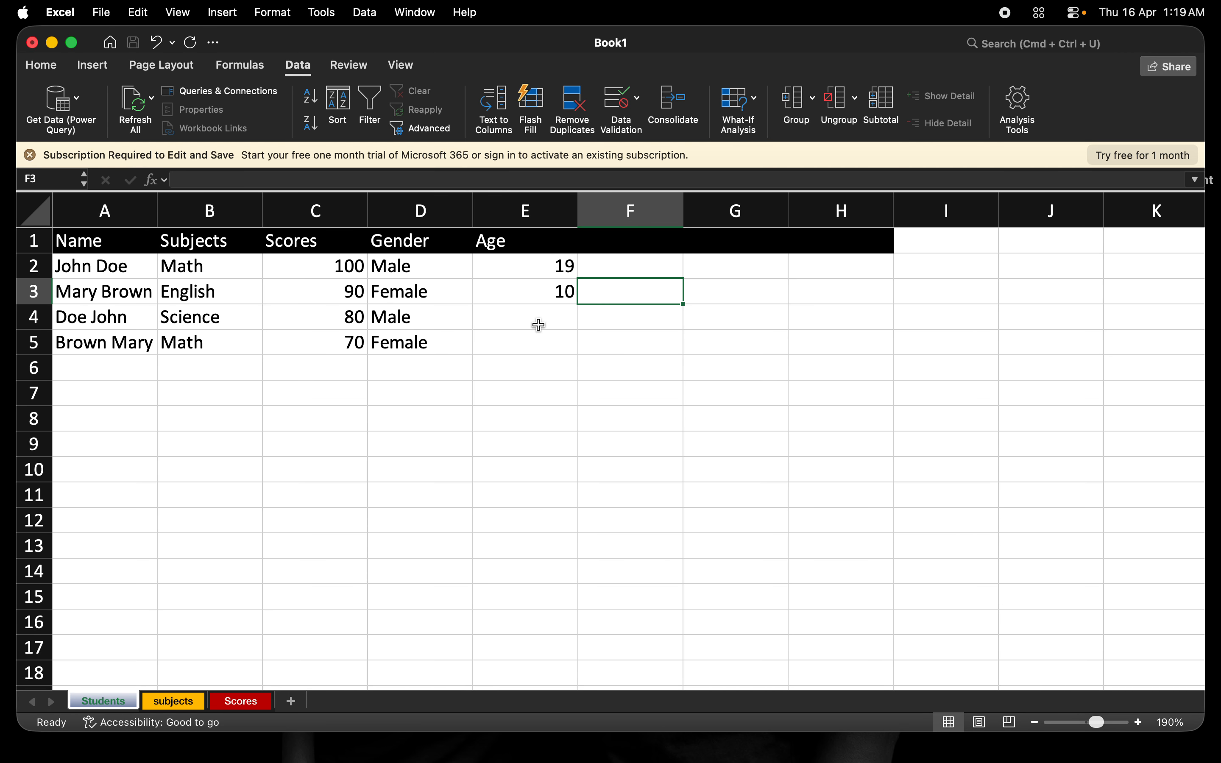
{"action": "left_click", "coordinate": [539, 324]}
{"action": "type", "text": "20"}
{"action": "key", "text": "Tab"}
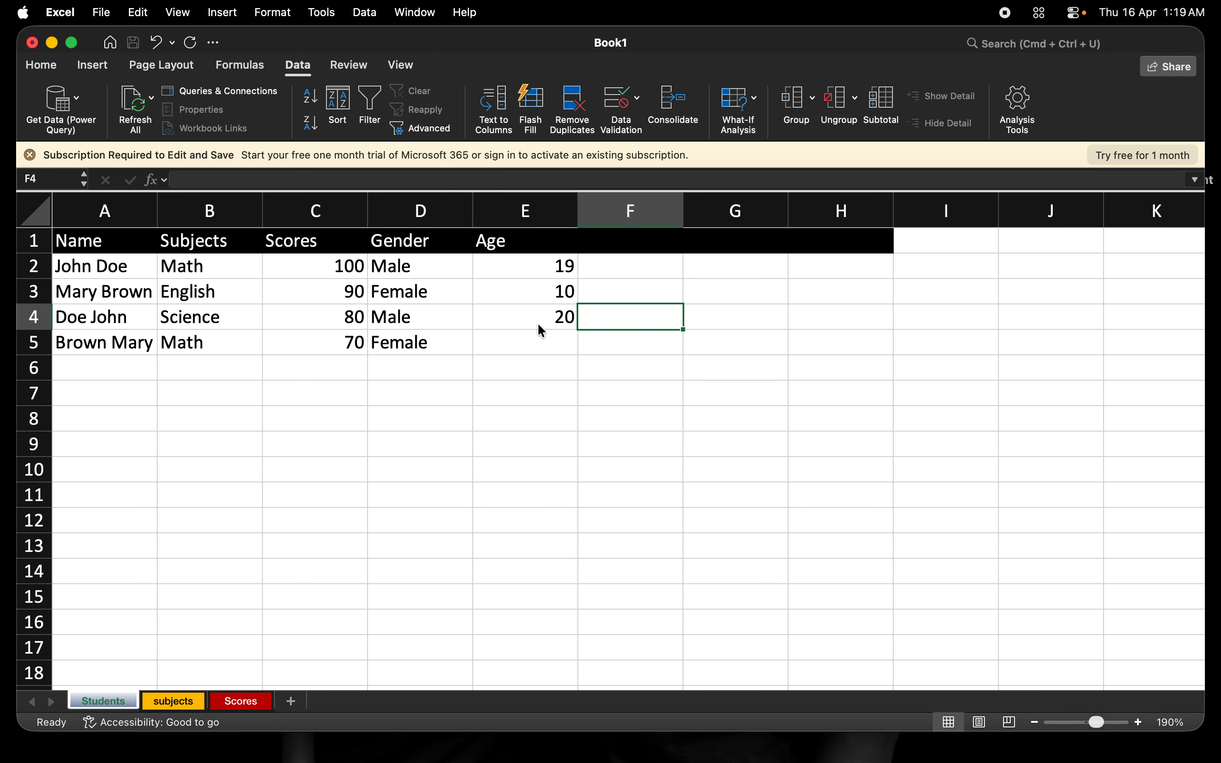
Test the Age validation in E5 with the value 70, retry the entry, and replace it with 17
{"action": "left_click", "coordinate": [537, 339]}
{"action": "type", "text": "21"}
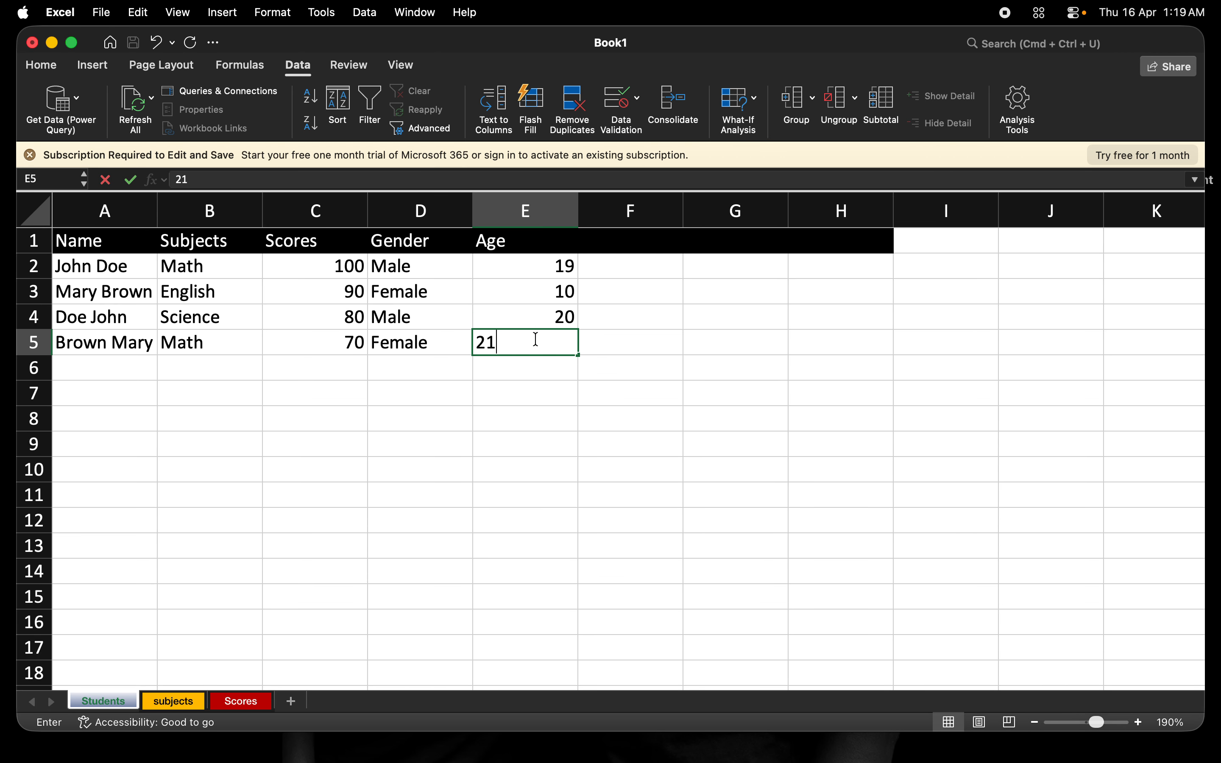
{"action": "key", "text": "BackSpace"}
{"action": "key", "text": "BackSpace"}
{"action": "type", "text": "70"}
{"action": "key", "text": "Return"}
{"action": "left_click", "coordinate": [650, 318]}
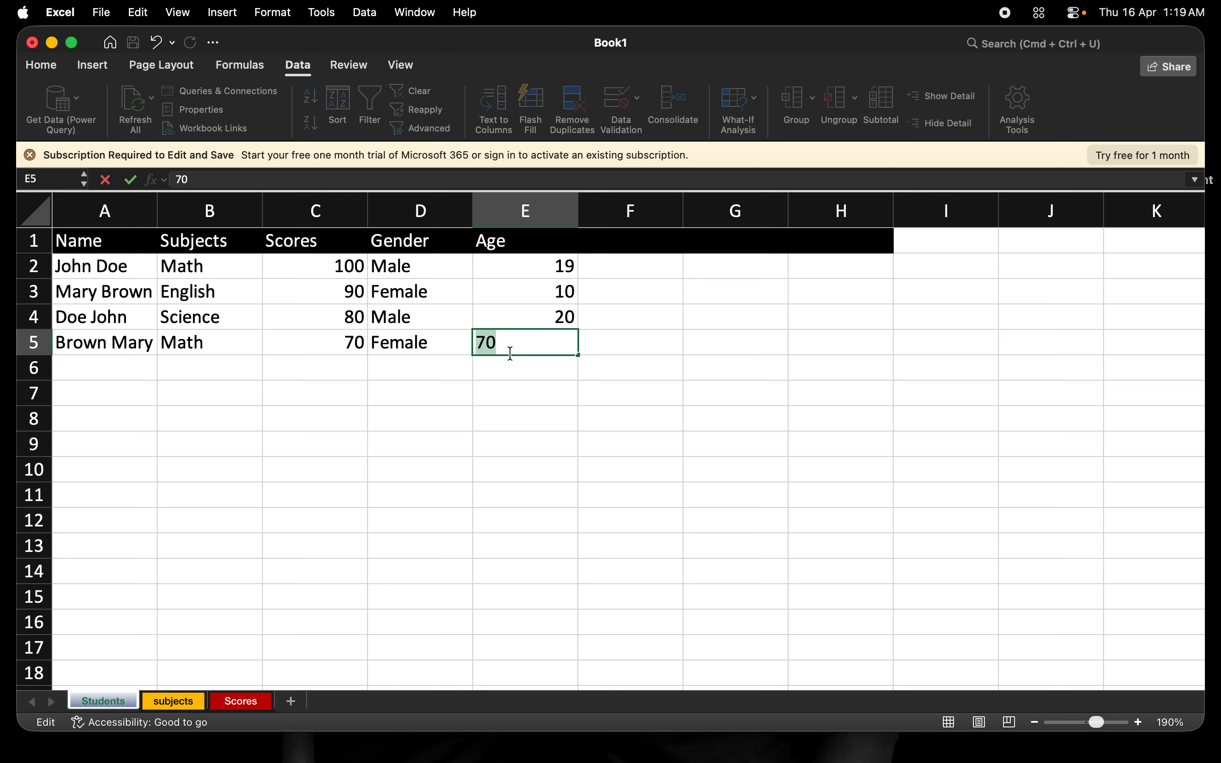
{"action": "type", "text": "17"}
{"action": "key", "text": "Tab"}
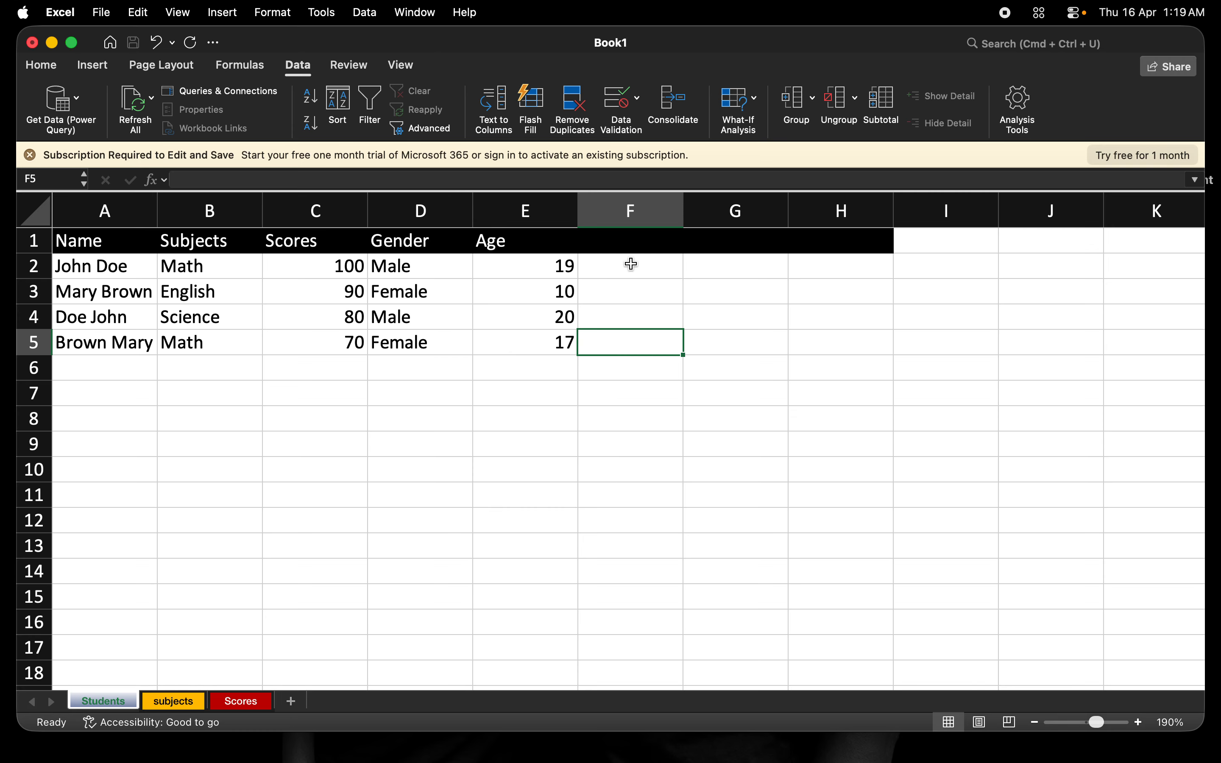
Enter the column header "Year" in cell F1
{"action": "left_click", "coordinate": [624, 236]}
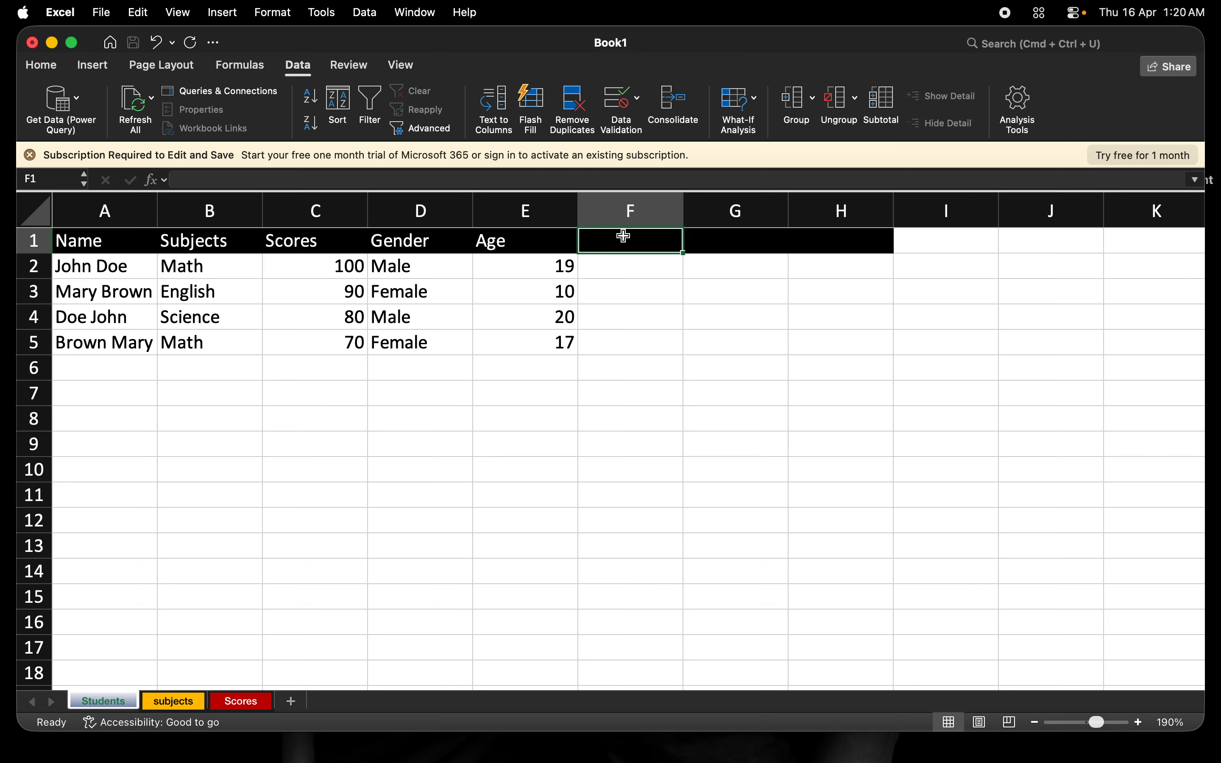
{"action": "type", "text": "Year"}
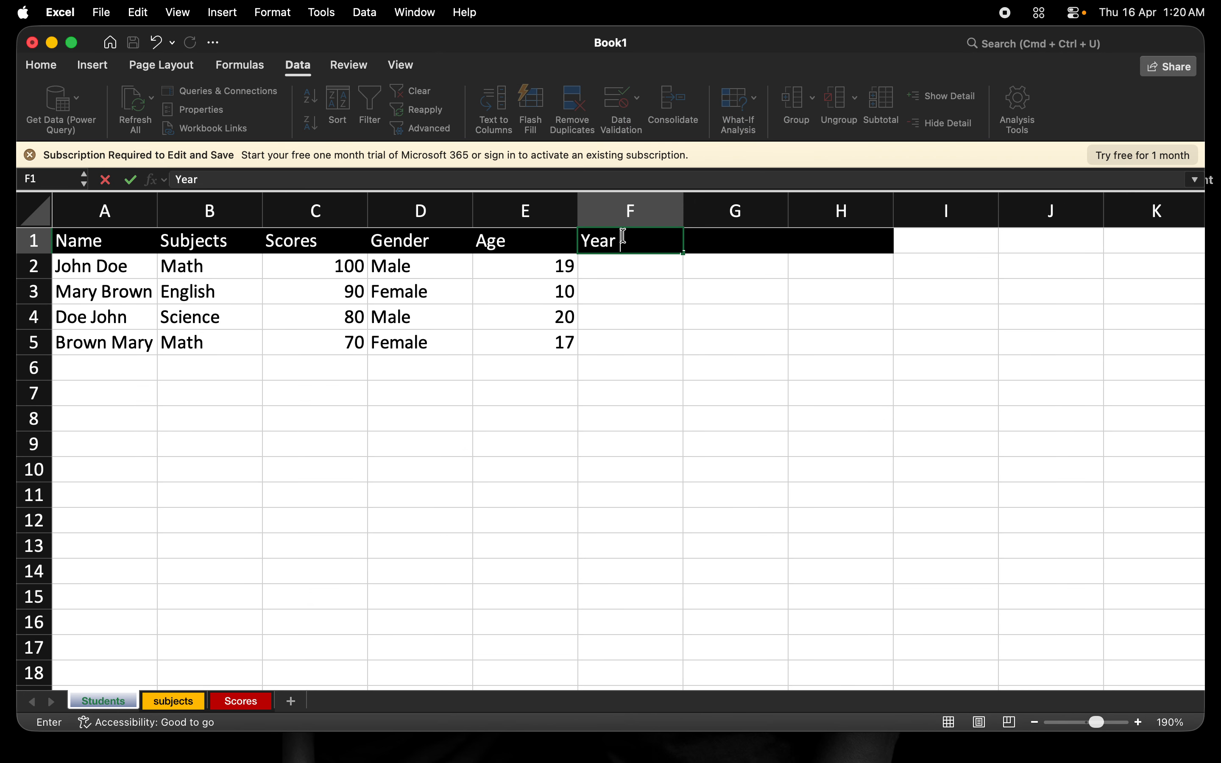
{"action": "key", "text": "Return"}
Set data validation criteria on the Year cells F2:F5 to allow a date equal to 2026
{"action": "key", "text": "shift+Down"}
{"action": "key", "text": "shift+Down"}
{"action": "key", "text": "shift+Down"}
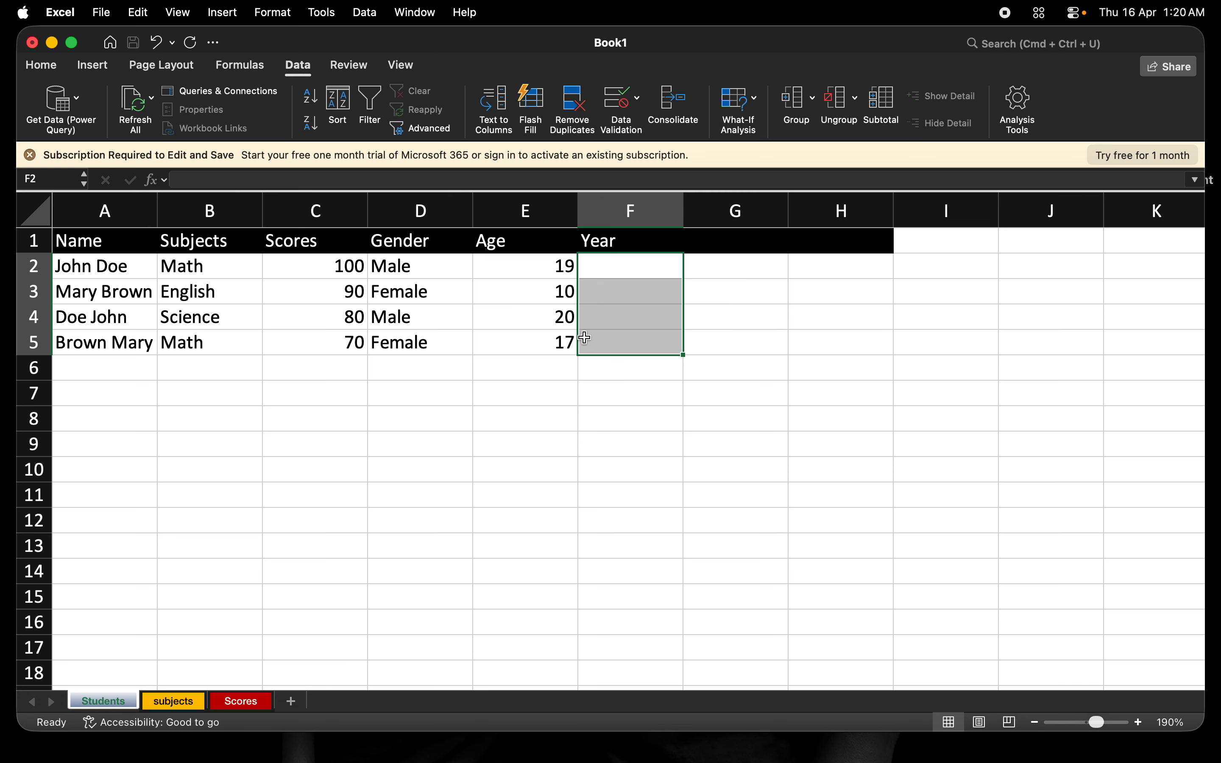
{"action": "left_click", "coordinate": [639, 105]}
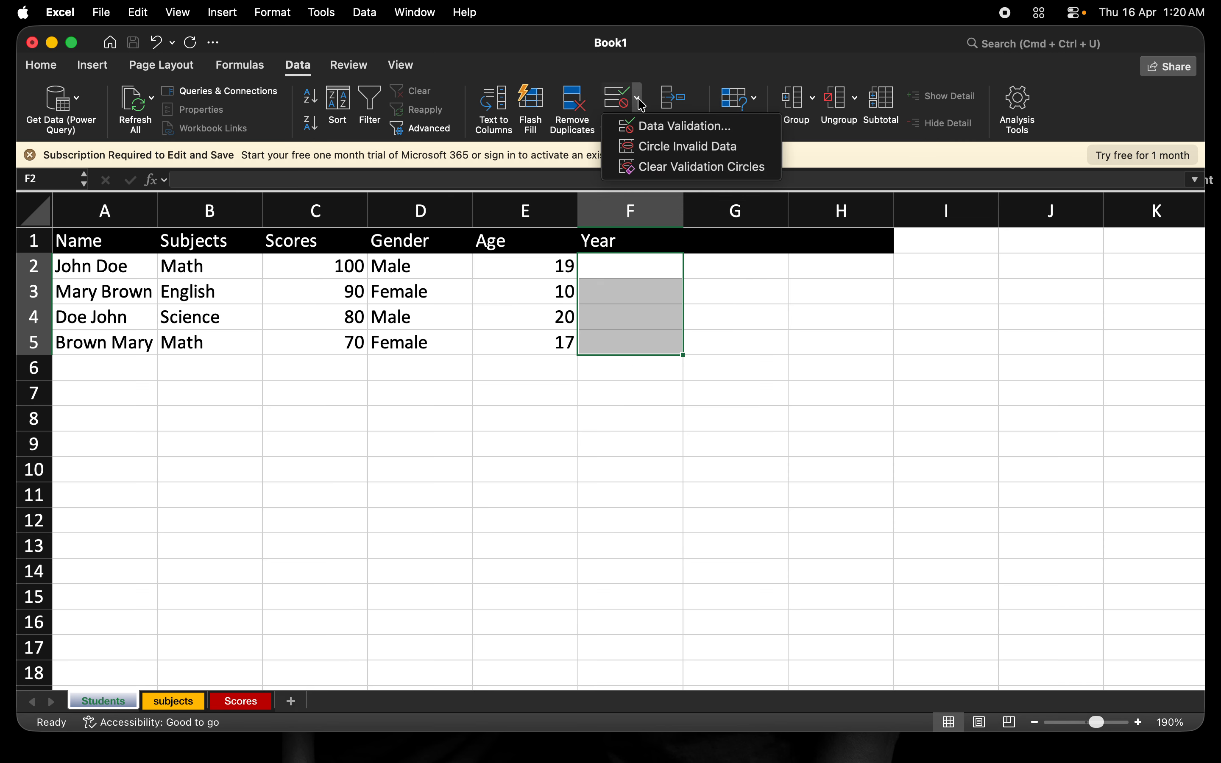
{"action": "left_click", "coordinate": [644, 125]}
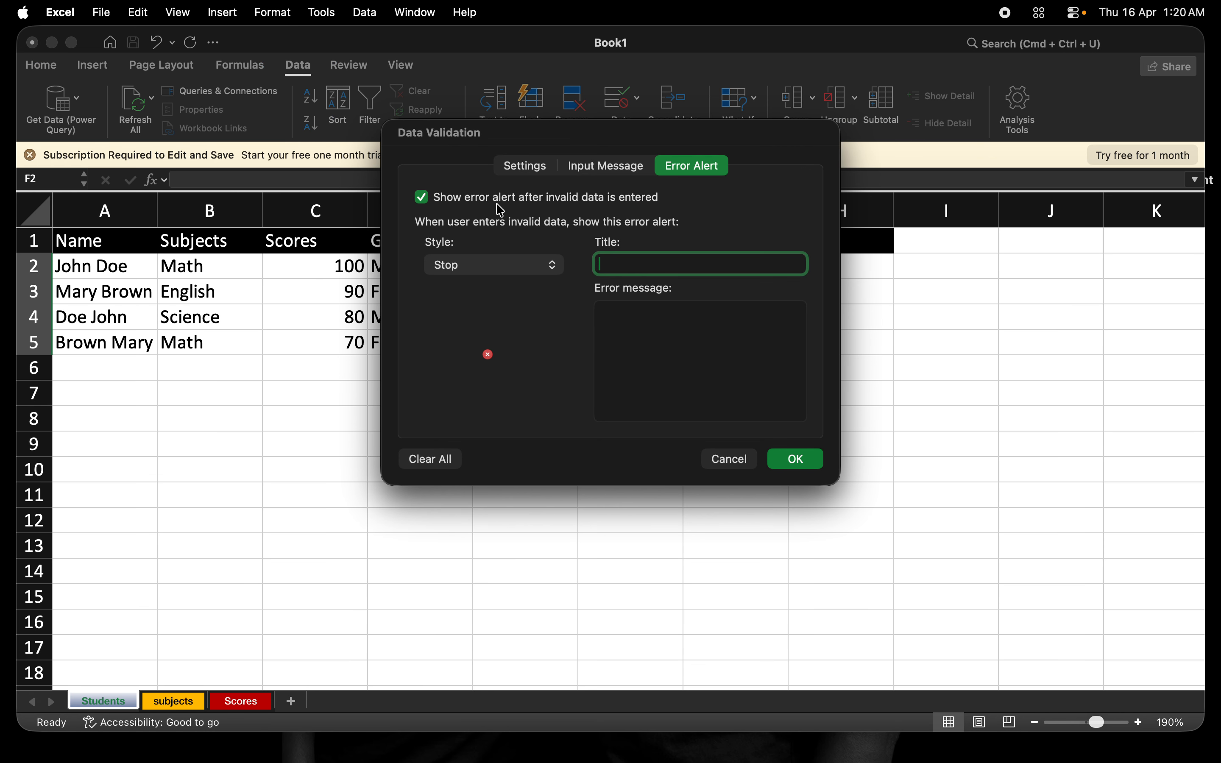
{"action": "left_click", "coordinate": [486, 268]}
{"action": "left_click", "coordinate": [484, 267]}
{"action": "left_click", "coordinate": [525, 166]}
{"action": "left_click", "coordinate": [504, 239]}
{"action": "left_click", "coordinate": [454, 321]}
{"action": "left_click", "coordinate": [502, 287]}
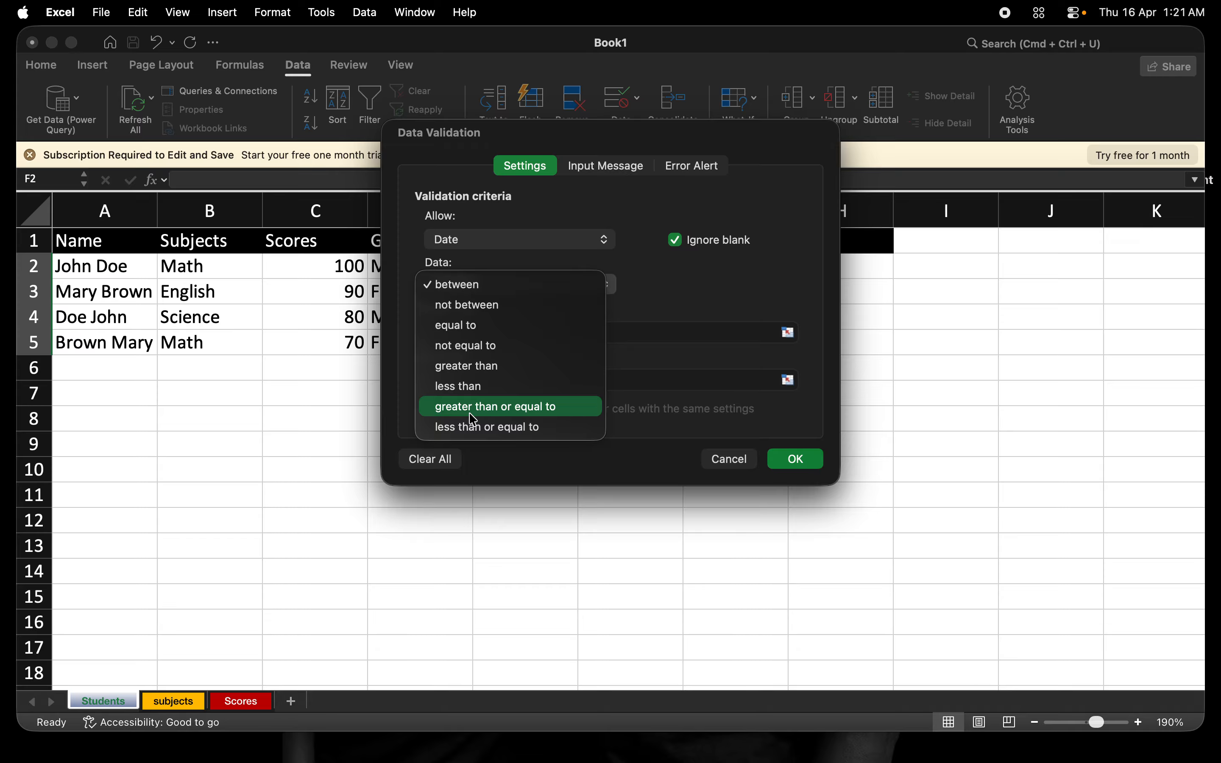
{"action": "left_click", "coordinate": [478, 335]}
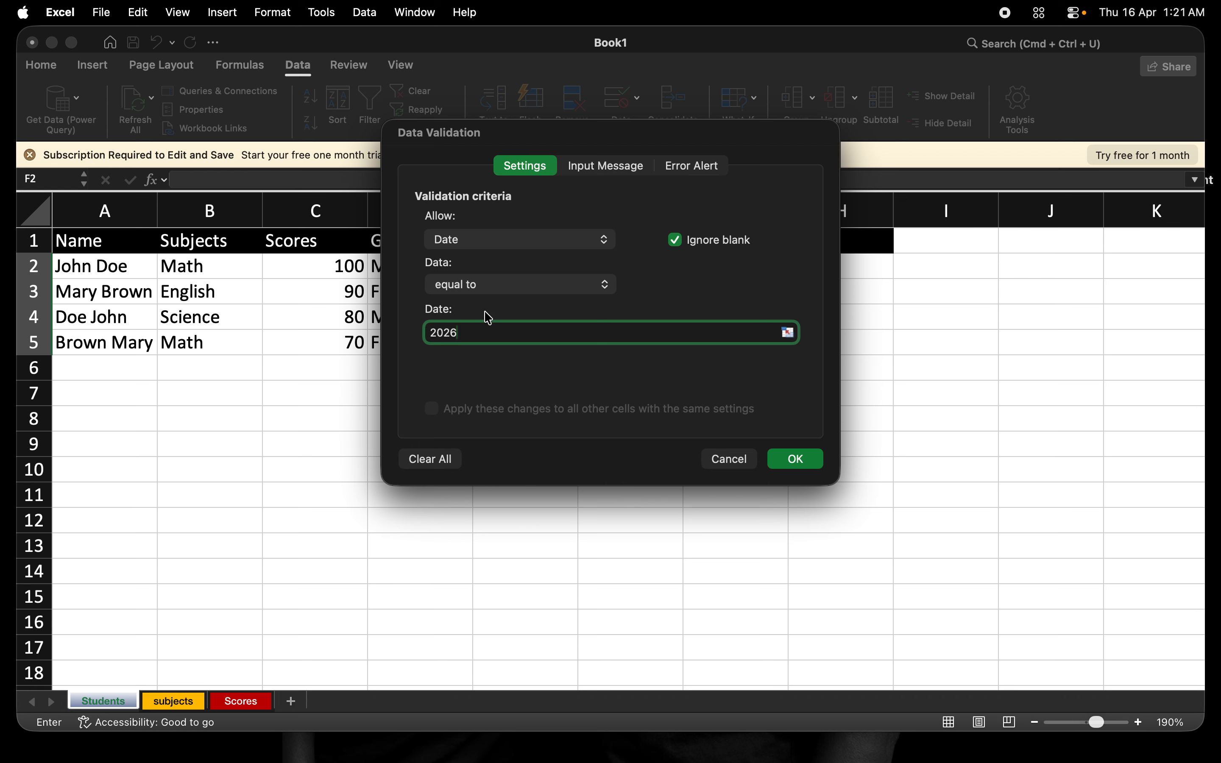
{"action": "left_click", "coordinate": [510, 288]}
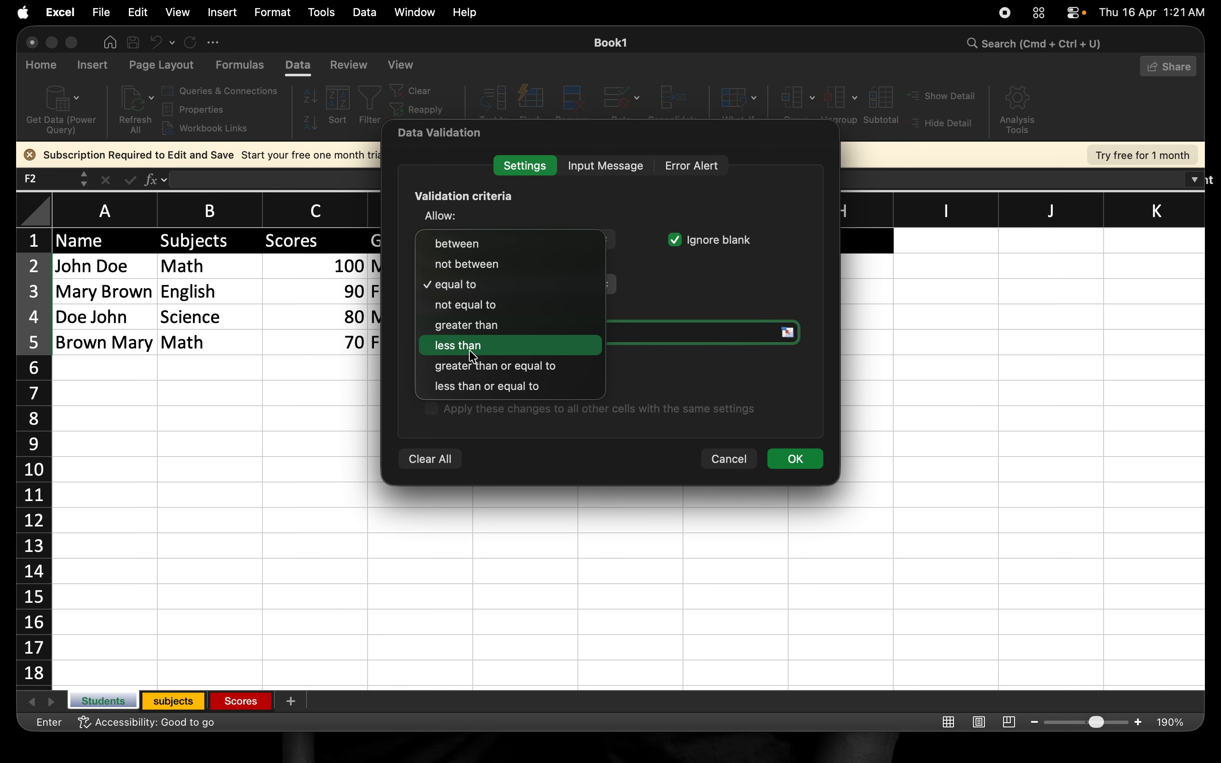
{"action": "left_click", "coordinate": [470, 305]}
Add an error alert to the Year validation titled "Bad Year" with the message "You are not in the current year!" and apply the rule
{"action": "left_click", "coordinate": [692, 166]}
{"action": "left_click", "coordinate": [635, 262]}
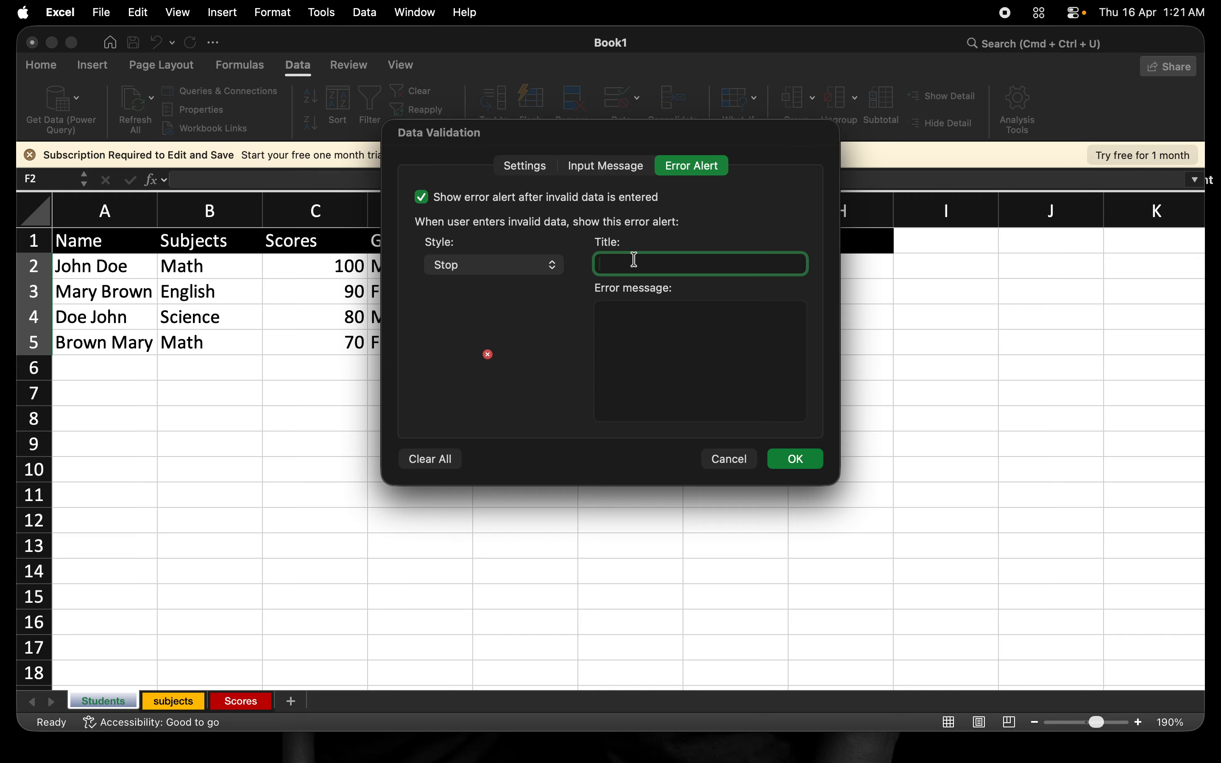
{"action": "type", "text": "Bad Year"}
{"action": "key", "text": "Tab"}
{"action": "type", "text": "You are not in the"}
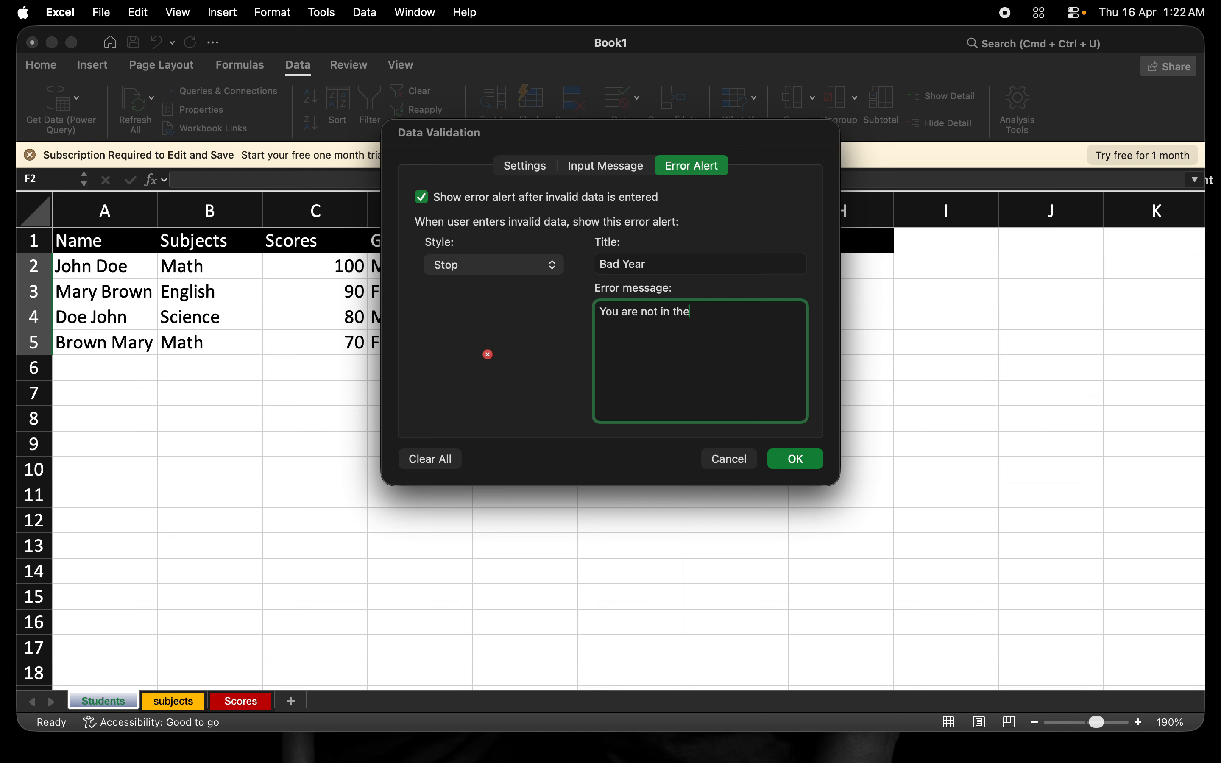
{"action": "type", "text": " current year!"}
{"action": "left_click", "coordinate": [796, 459]}
Test the Year validation by entering 2011 in F2 and choosing to retry
{"action": "type", "text": "2011"}
{"action": "key", "text": "Return"}
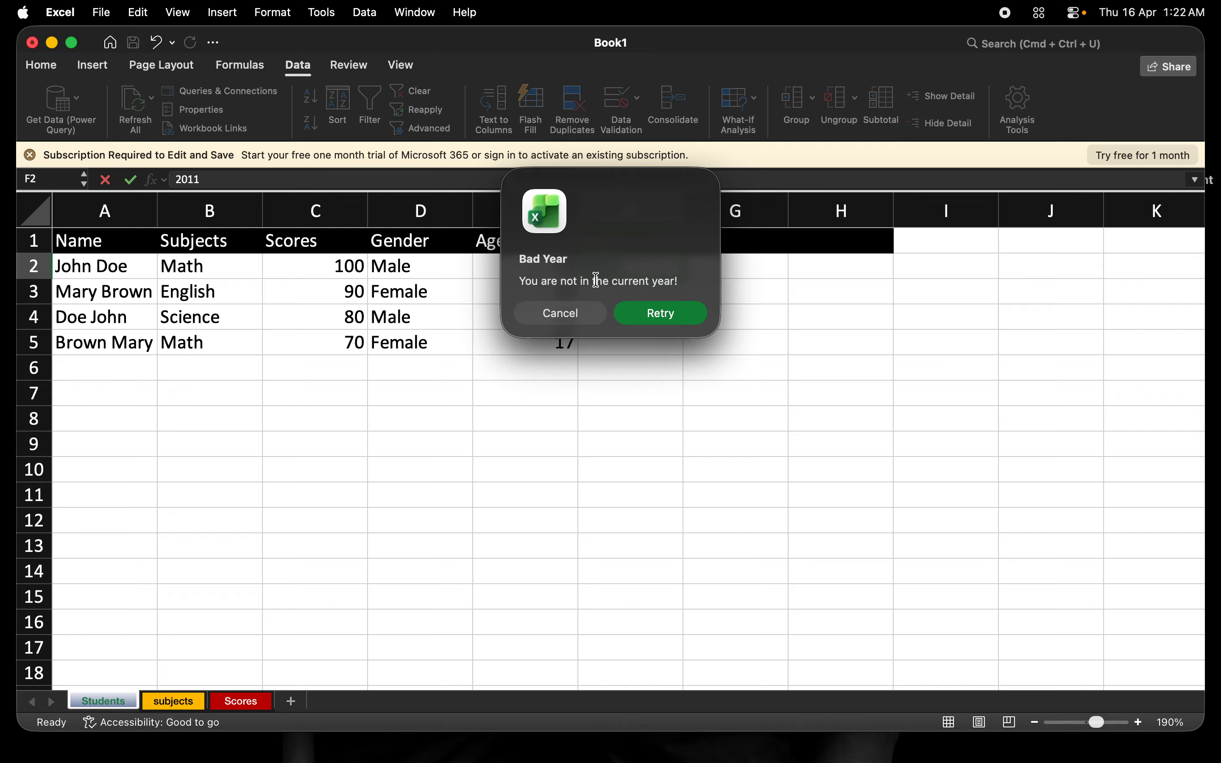
{"action": "left_click", "coordinate": [660, 313]}
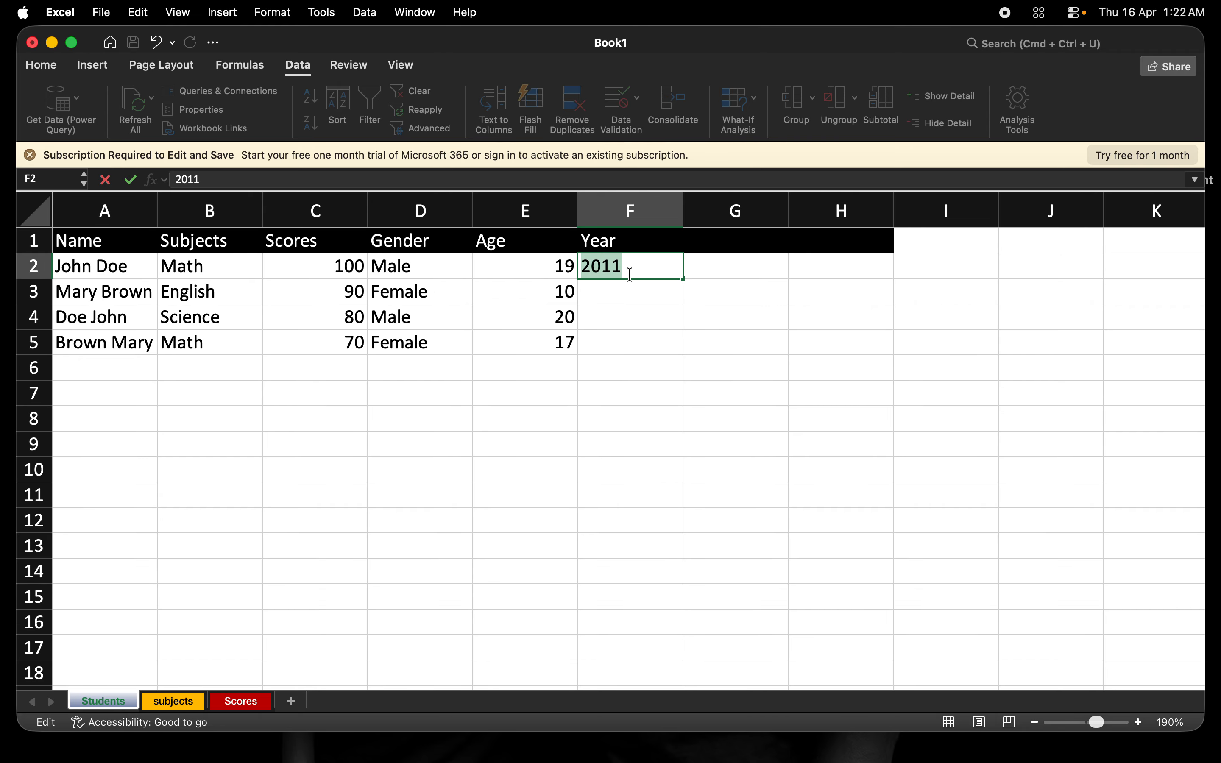
Replace the entry in cell F2 with the year 2026
{"action": "type", "text": "202"}
{"action": "key", "text": "BackSpace"}
{"action": "key", "text": "BackSpace"}
{"action": "key", "text": "BackSpace"}
{"action": "type", "text": "2026"}
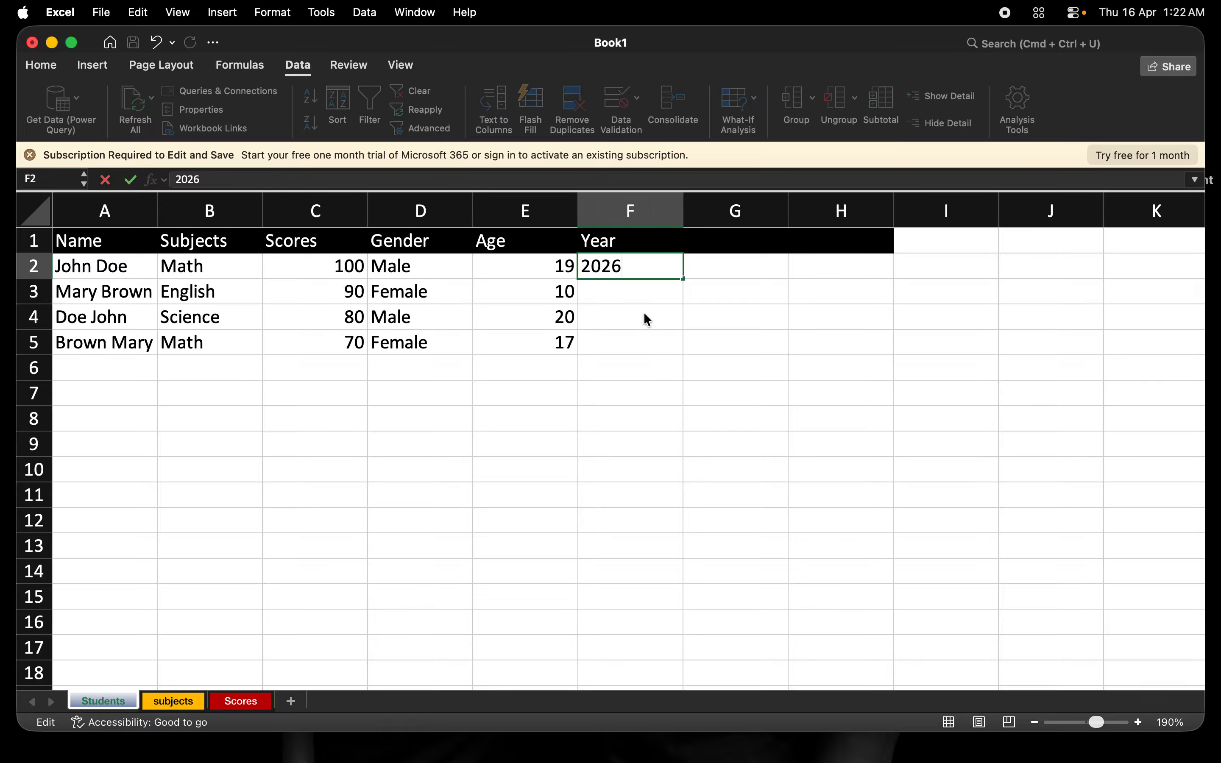
{"action": "key", "text": "Tab"}
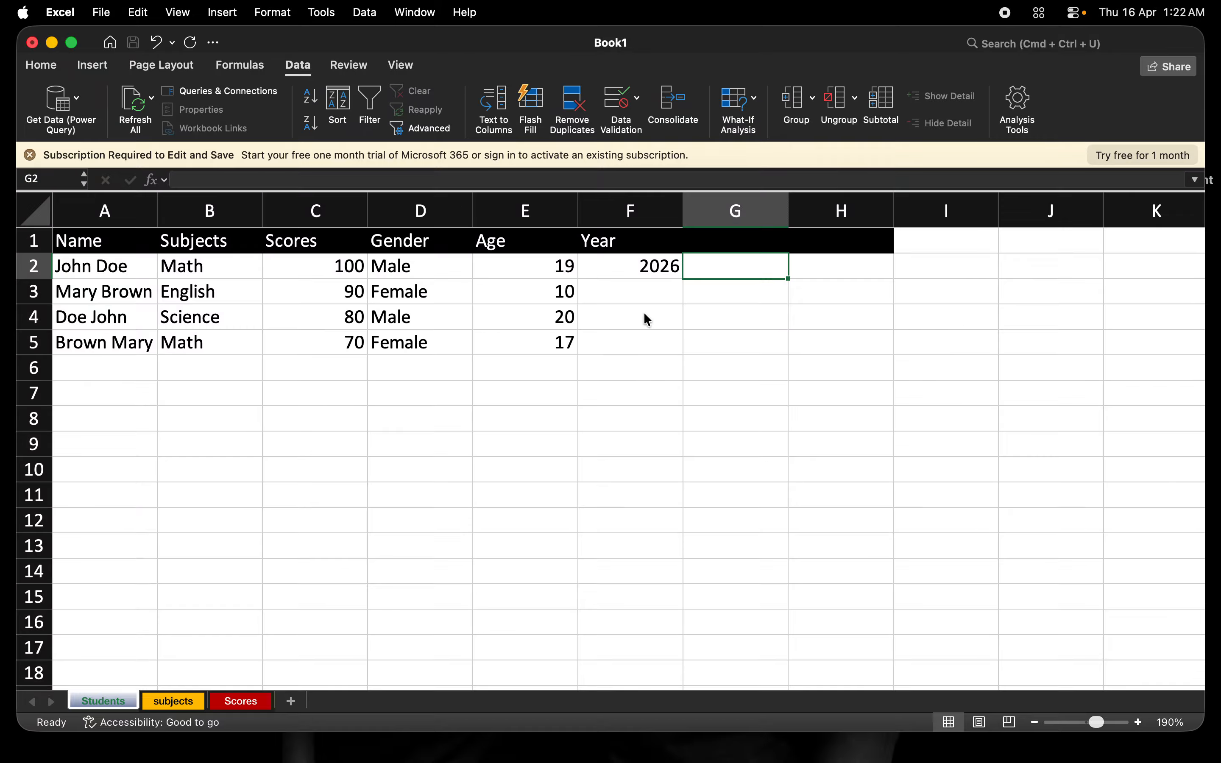
Test the Year validation in F3 with 1997, retry the entry, and replace it with 2026
{"action": "left_click", "coordinate": [642, 273]}
{"action": "left_click", "coordinate": [641, 295]}
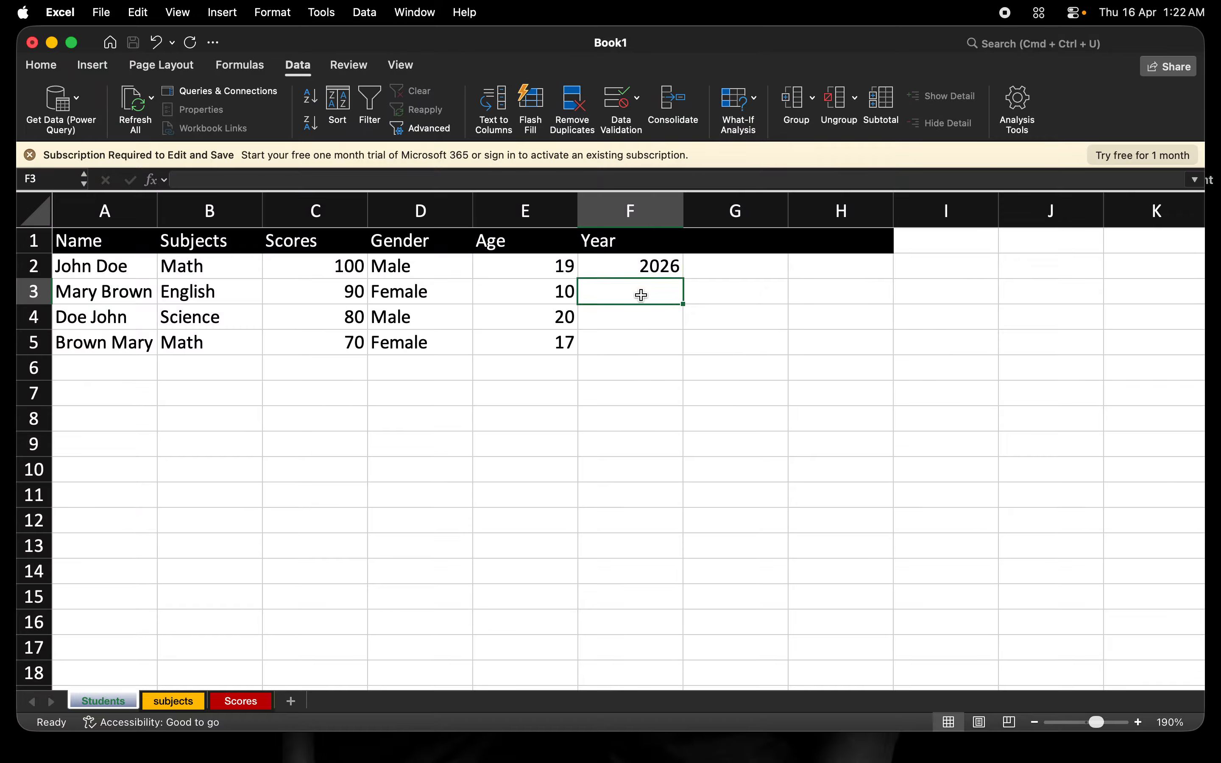
{"action": "type", "text": "199"}
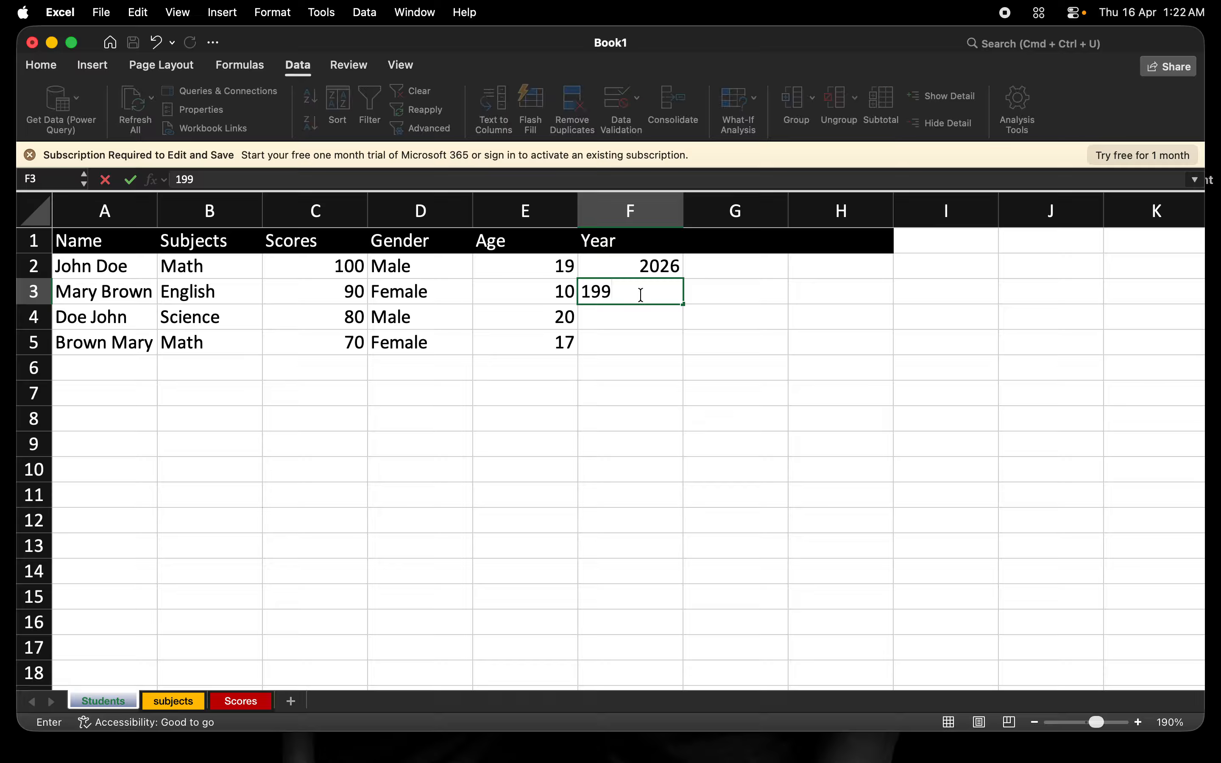
{"action": "type", "text": "7"}
{"action": "key", "text": "Return"}
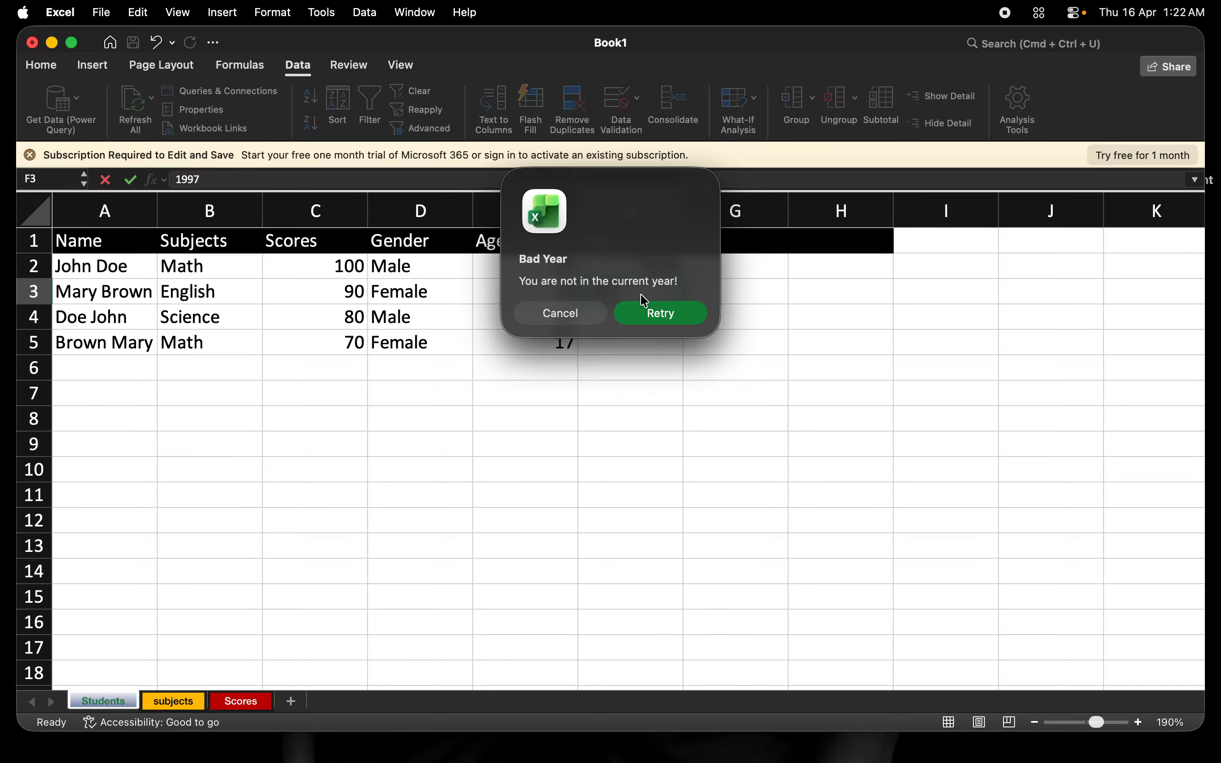
{"action": "left_click", "coordinate": [662, 315]}
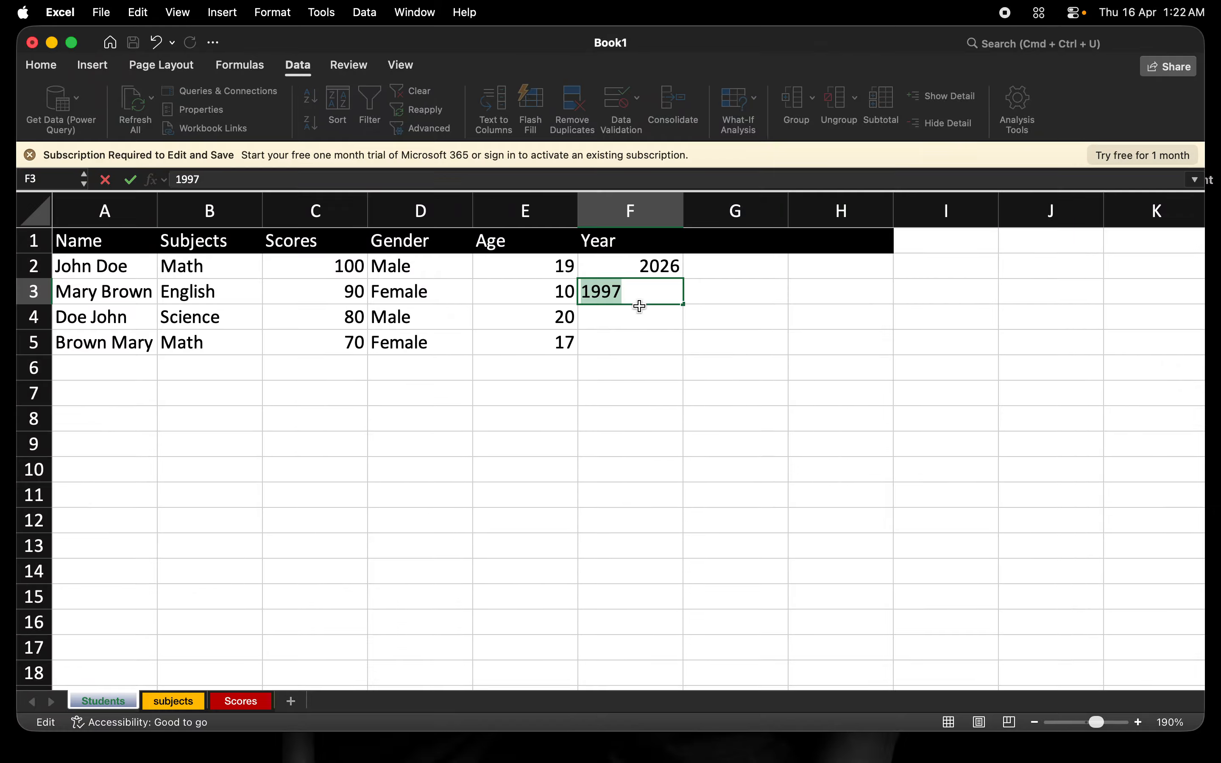
{"action": "type", "text": "2026"}
{"action": "key", "text": "Return"}
Test the Year validation in F4 by entering 2027 and choosing to retry the entry
{"action": "type", "text": "2027"}
{"action": "key", "text": "Return"}
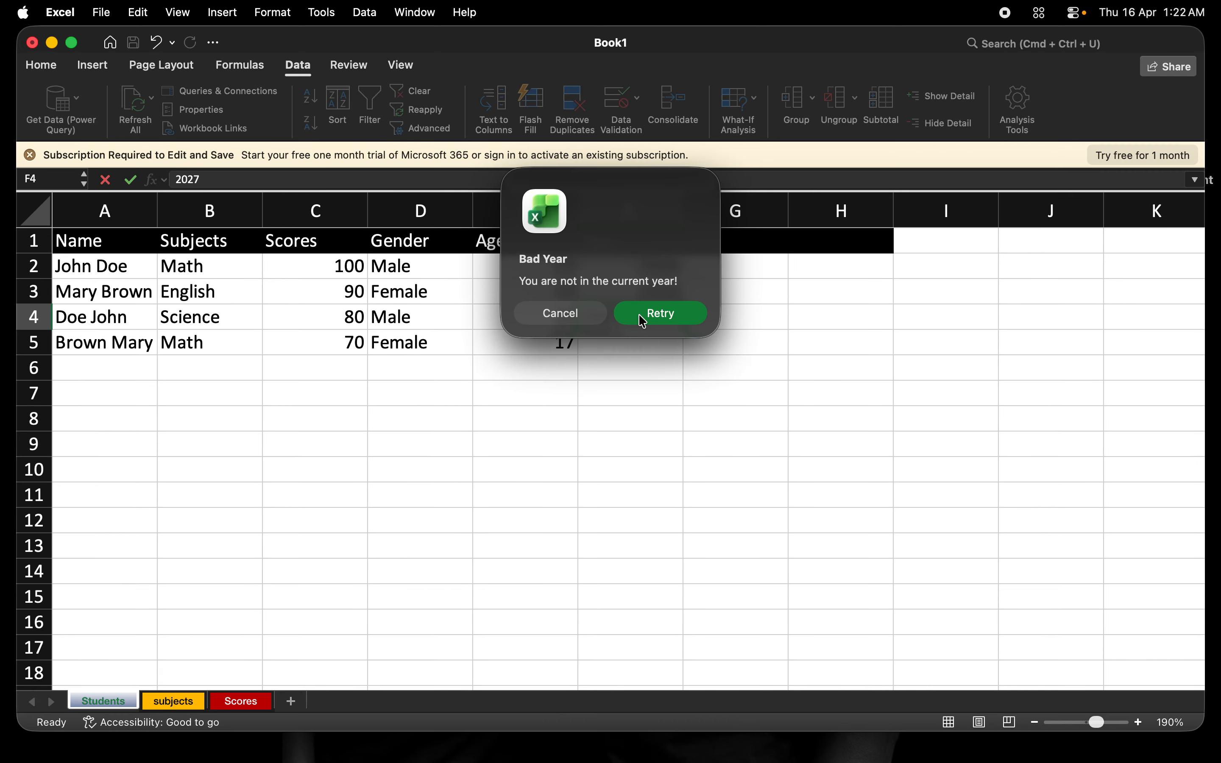
{"action": "left_click", "coordinate": [639, 313]}
{"action": "key", "text": "Return"}
{"action": "left_click", "coordinate": [639, 315]}
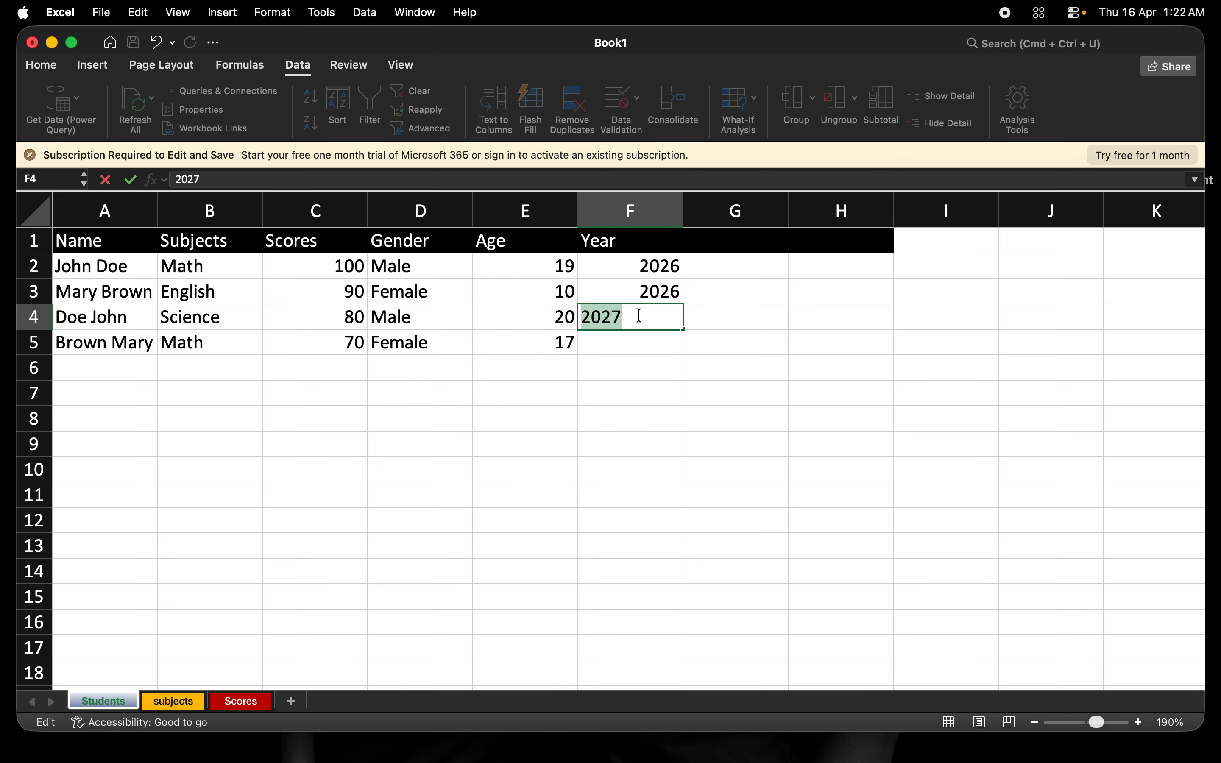
Replace the entry in F4 with 2026 and enter 2026 in F5 to complete the Year column
{"action": "type", "text": "2026"}
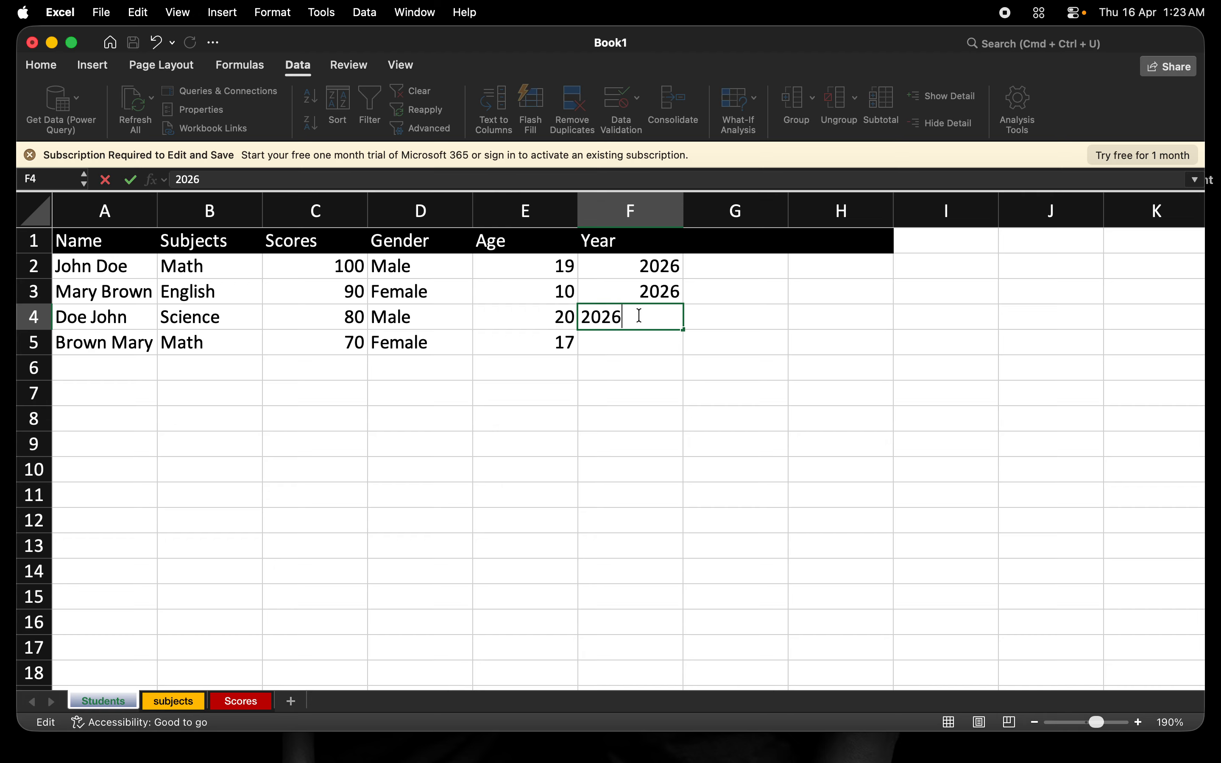
{"action": "left_click", "coordinate": [650, 337]}
{"action": "type", "text": "2026"}
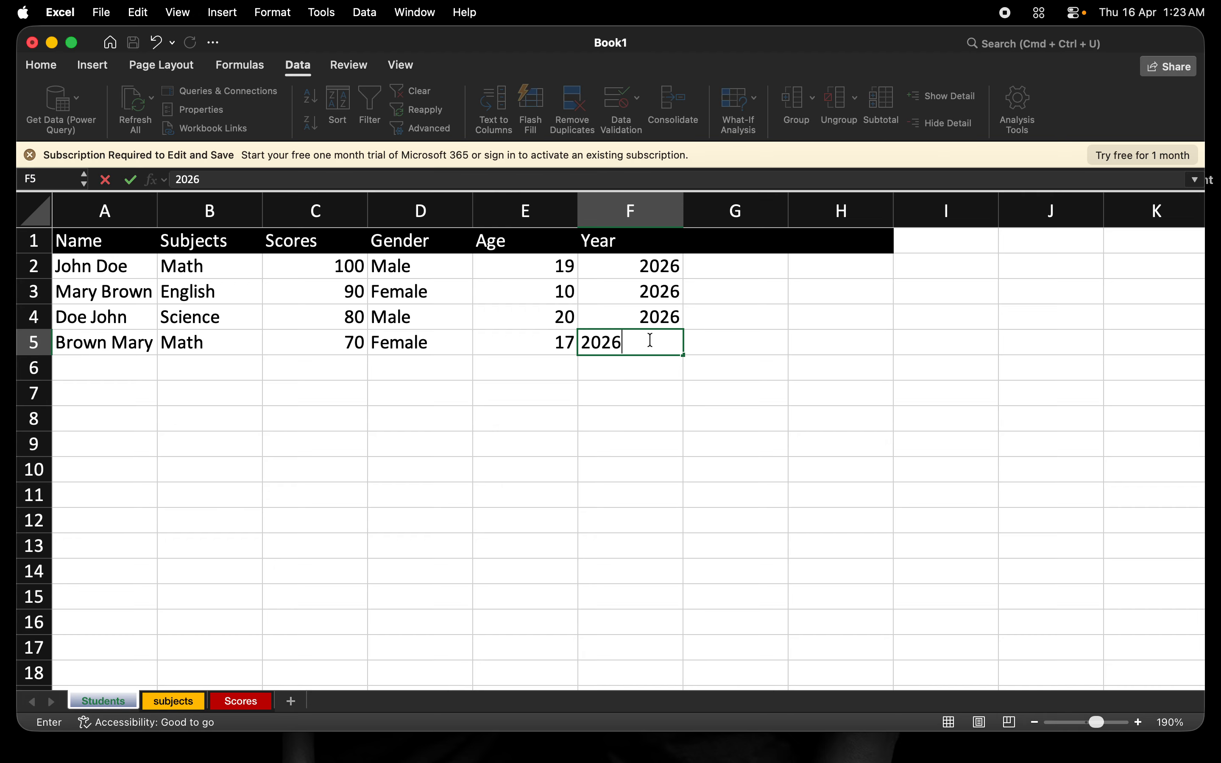
{"action": "key", "text": "Tab"}
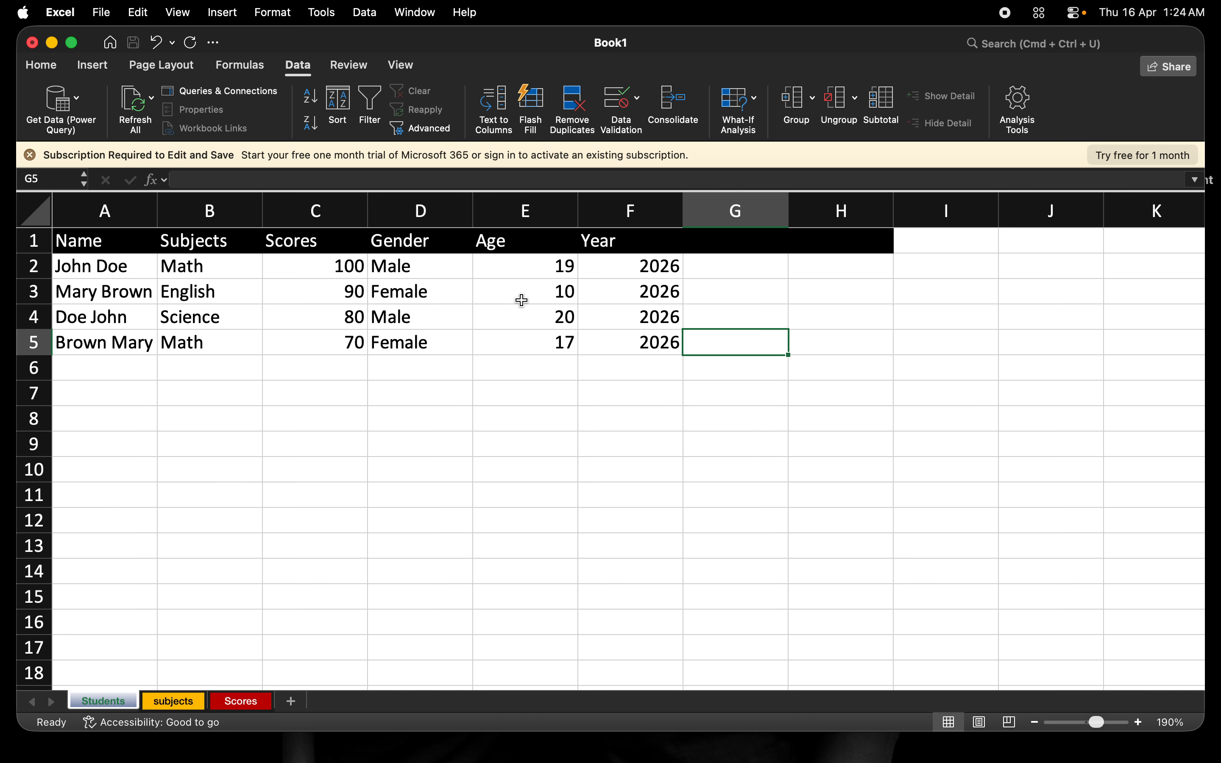
Examine the input message and error alert styles of the Gender validation on cell D3, trying the Stop style, and discard the changes
{"action": "left_click", "coordinate": [403, 342]}
{"action": "left_click", "coordinate": [406, 290]}
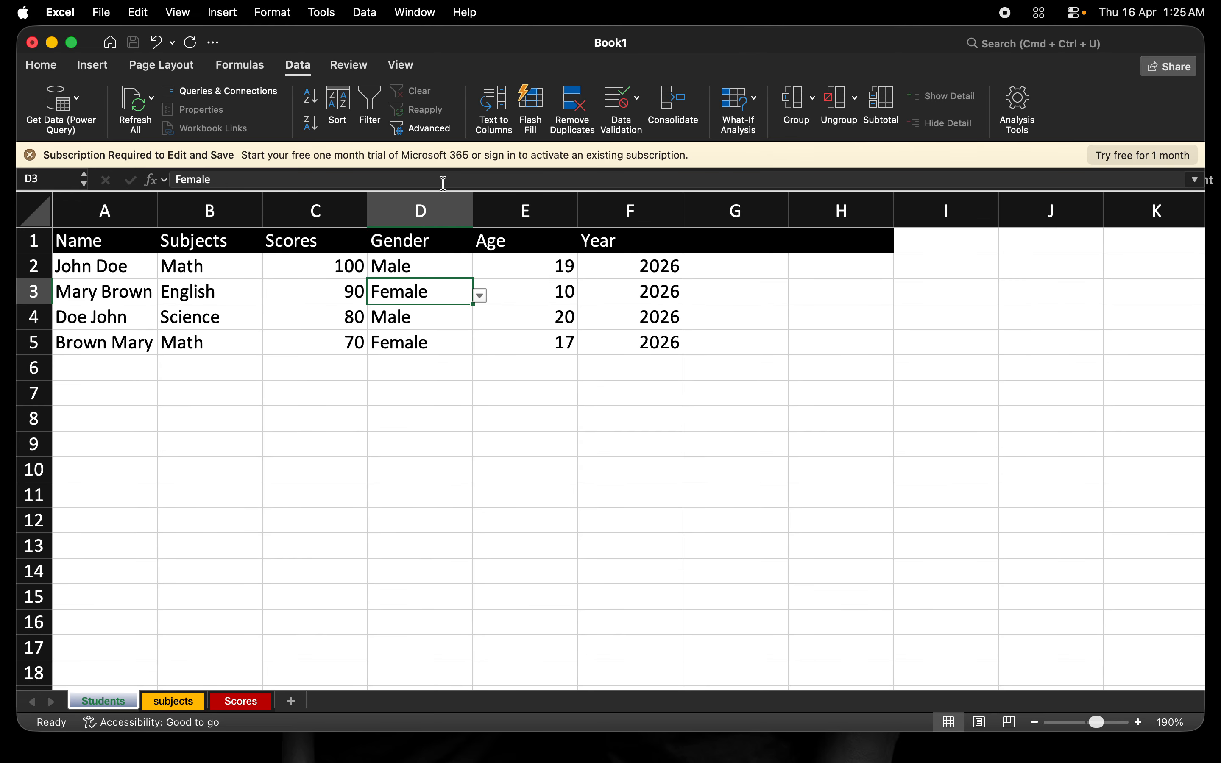
{"action": "left_click", "coordinate": [639, 120]}
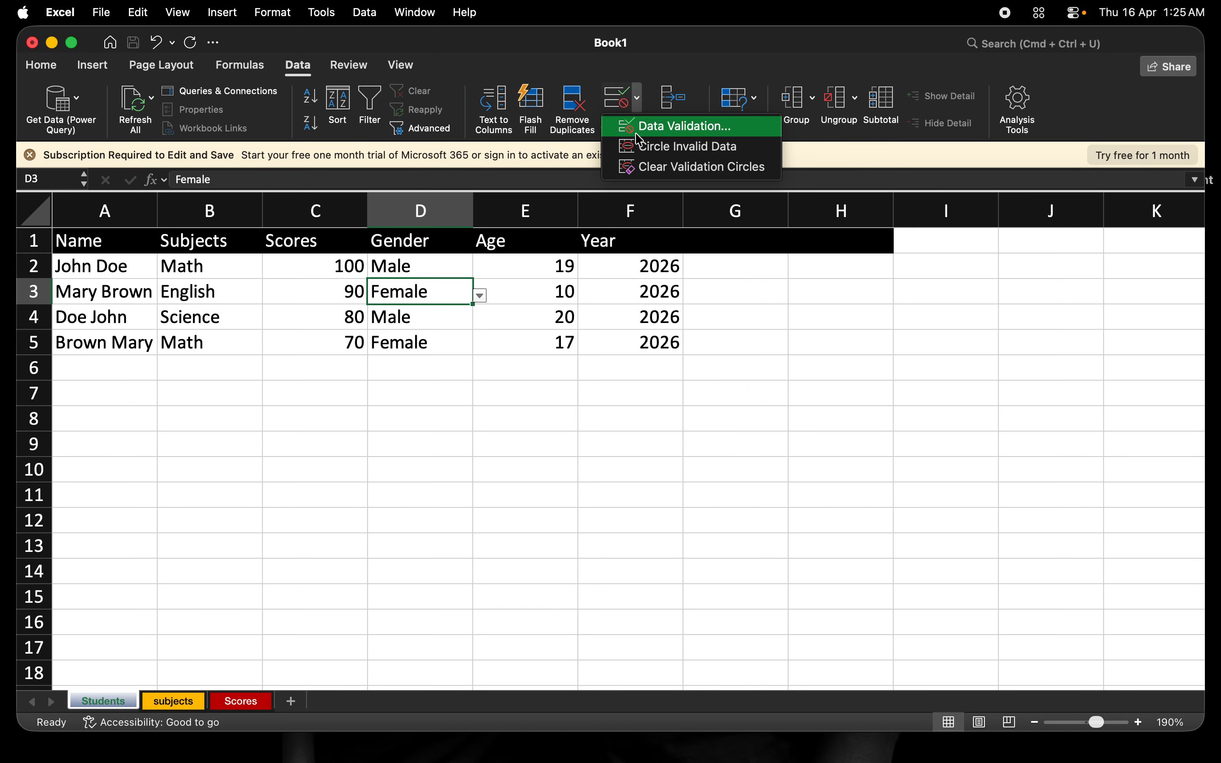
{"action": "left_click", "coordinate": [640, 126]}
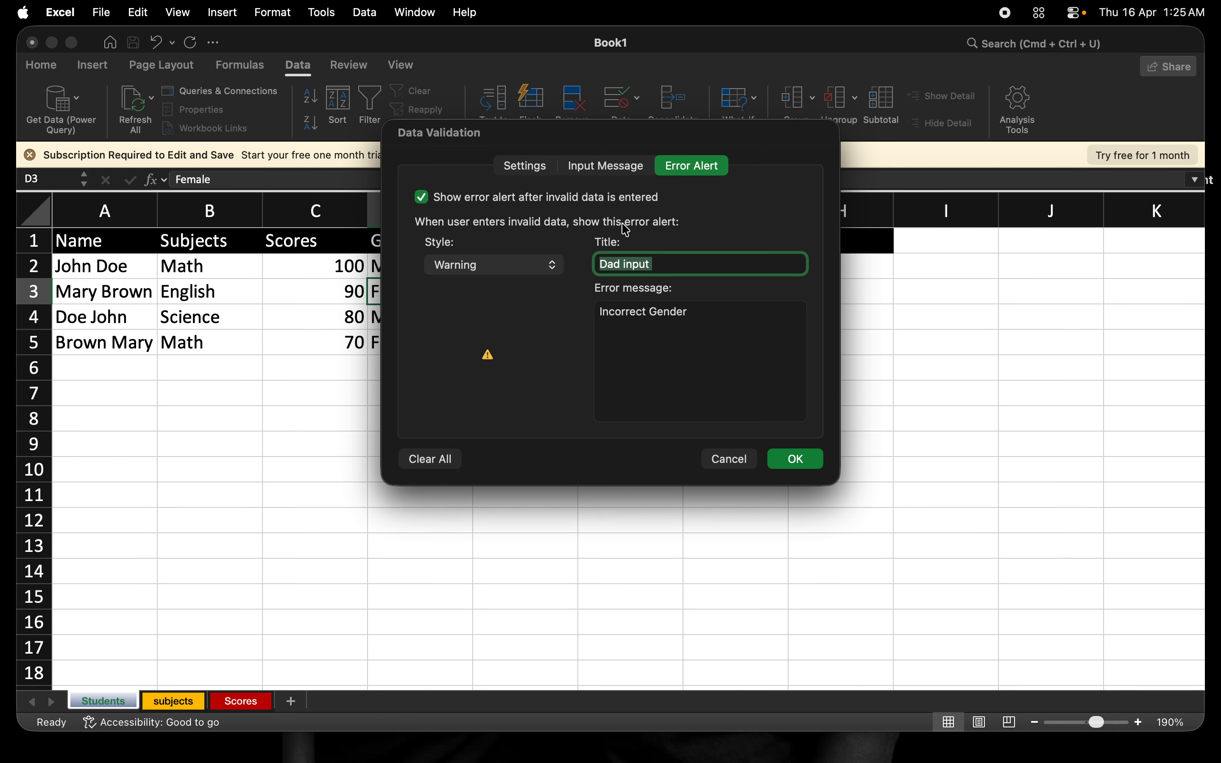
{"action": "left_click", "coordinate": [615, 169]}
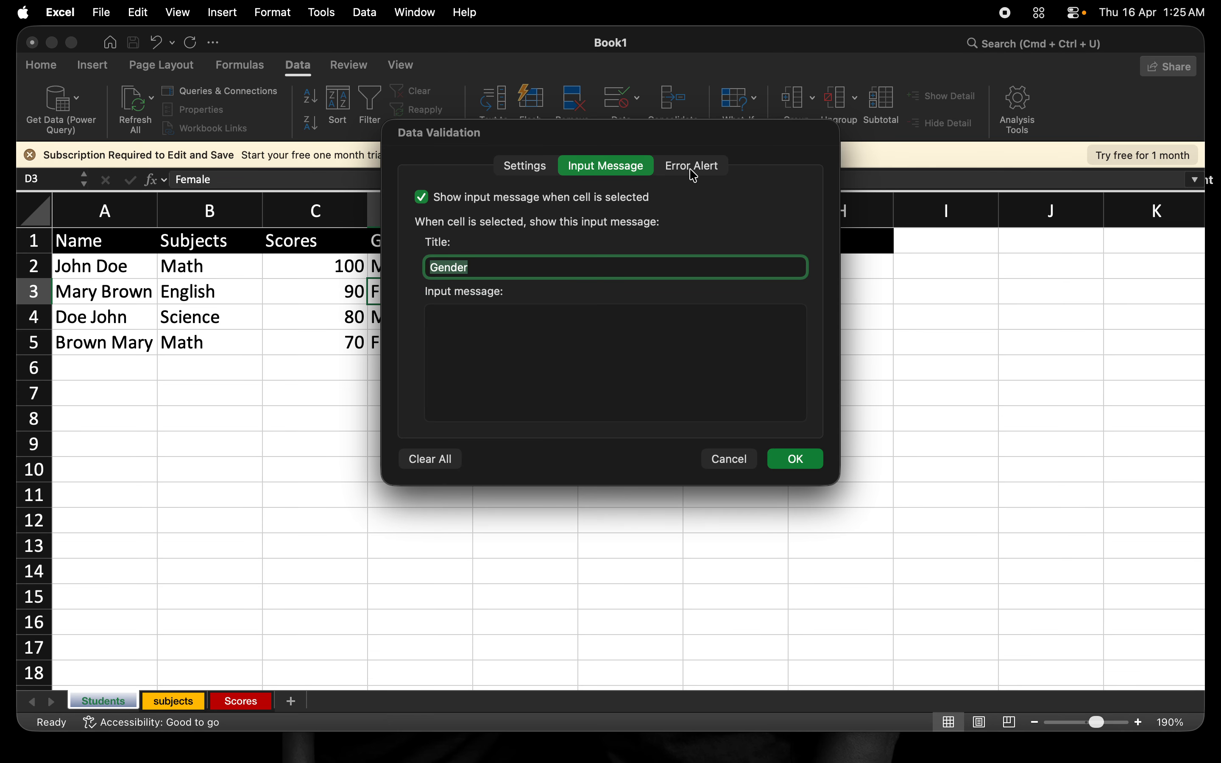
{"action": "left_click", "coordinate": [696, 172]}
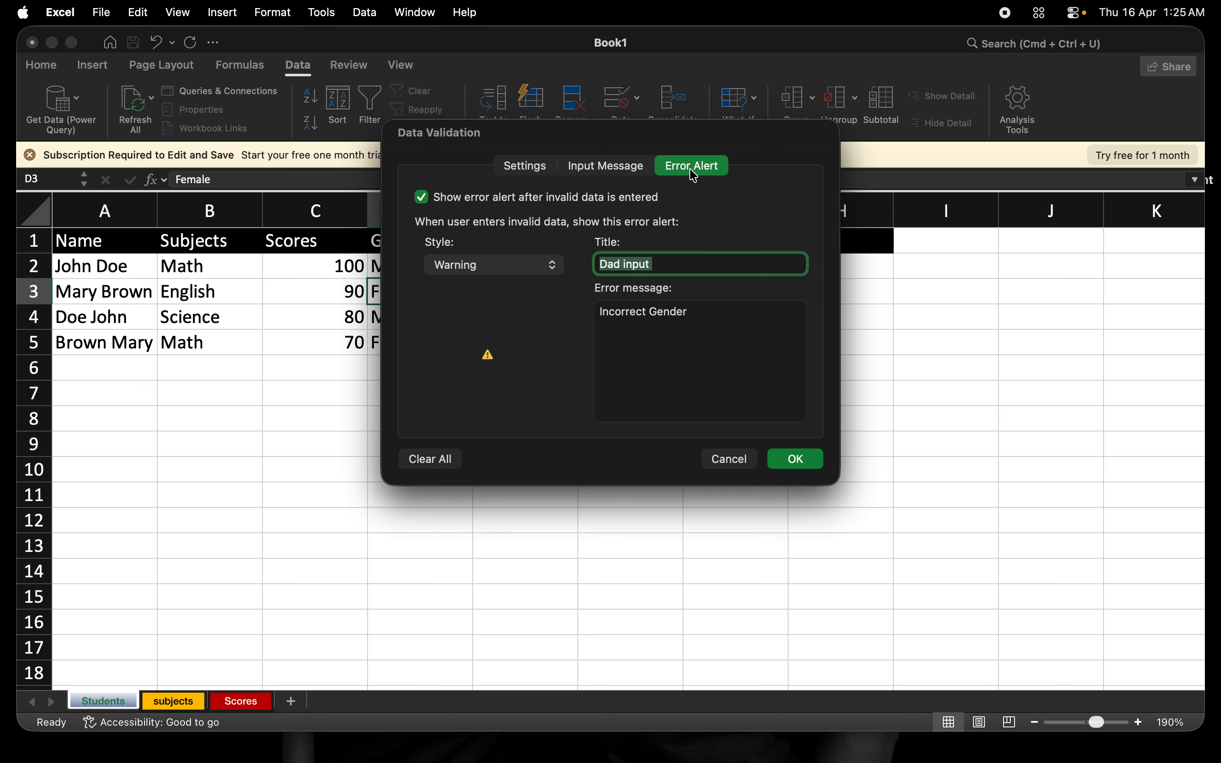
{"action": "left_click", "coordinate": [494, 267]}
{"action": "left_click", "coordinate": [472, 245]}
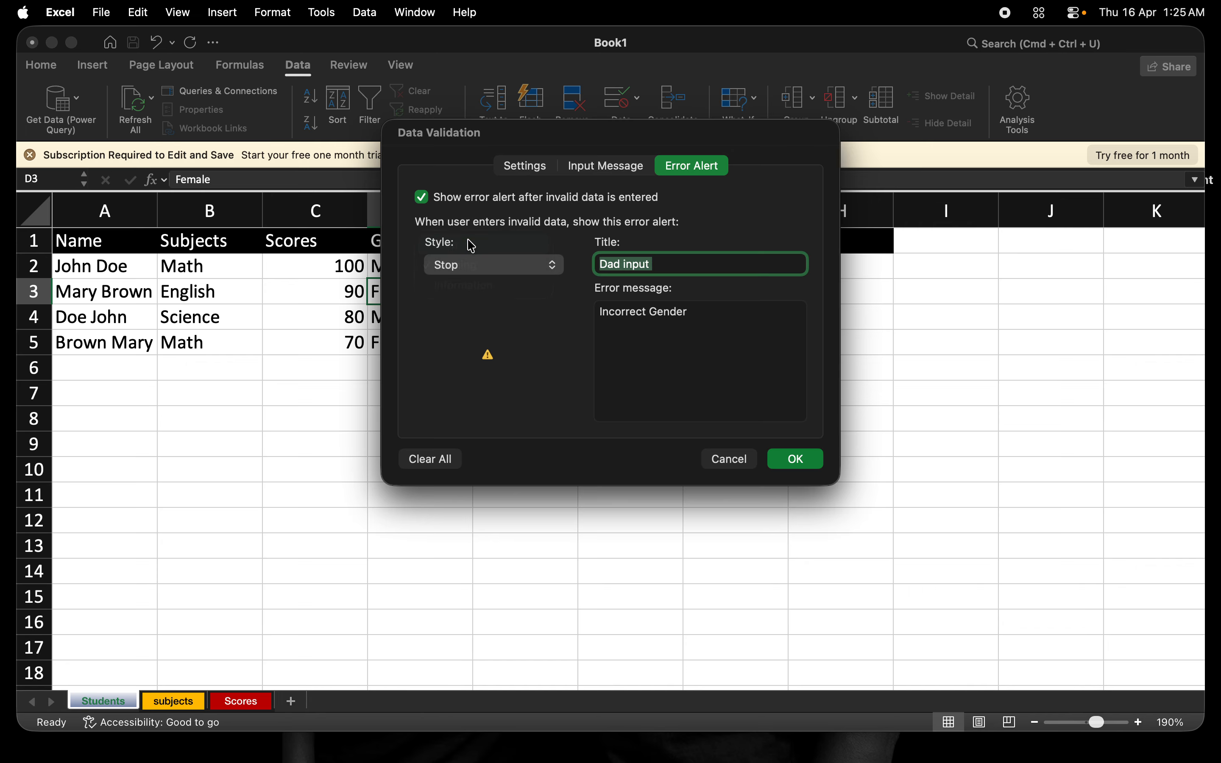
{"action": "left_click", "coordinate": [475, 267]}
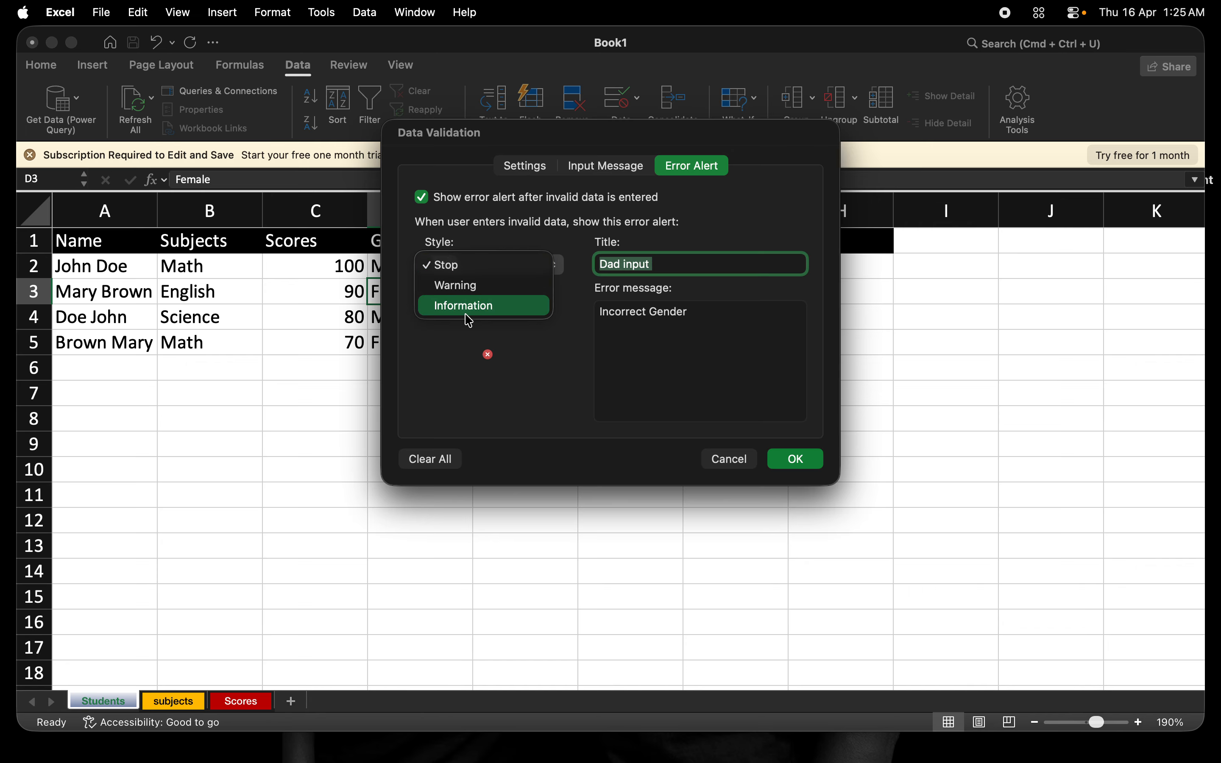
{"action": "left_click", "coordinate": [460, 371]}
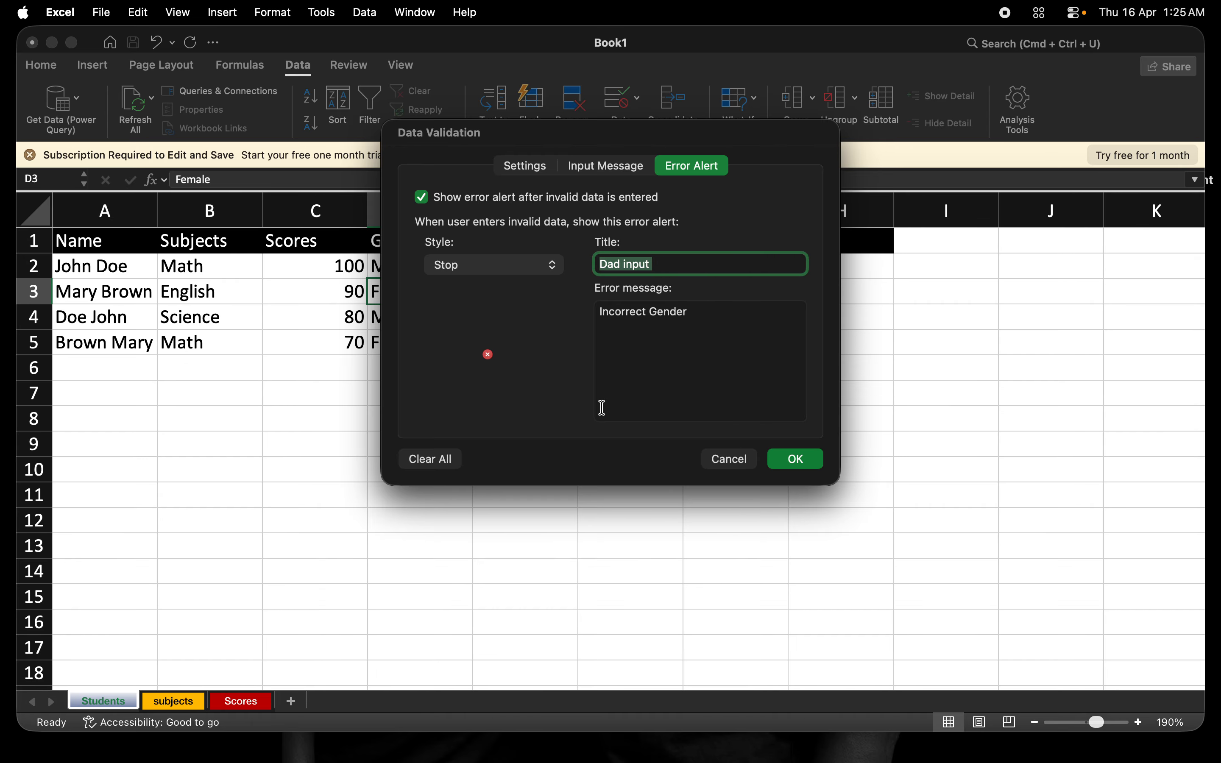
{"action": "left_click", "coordinate": [735, 462]}
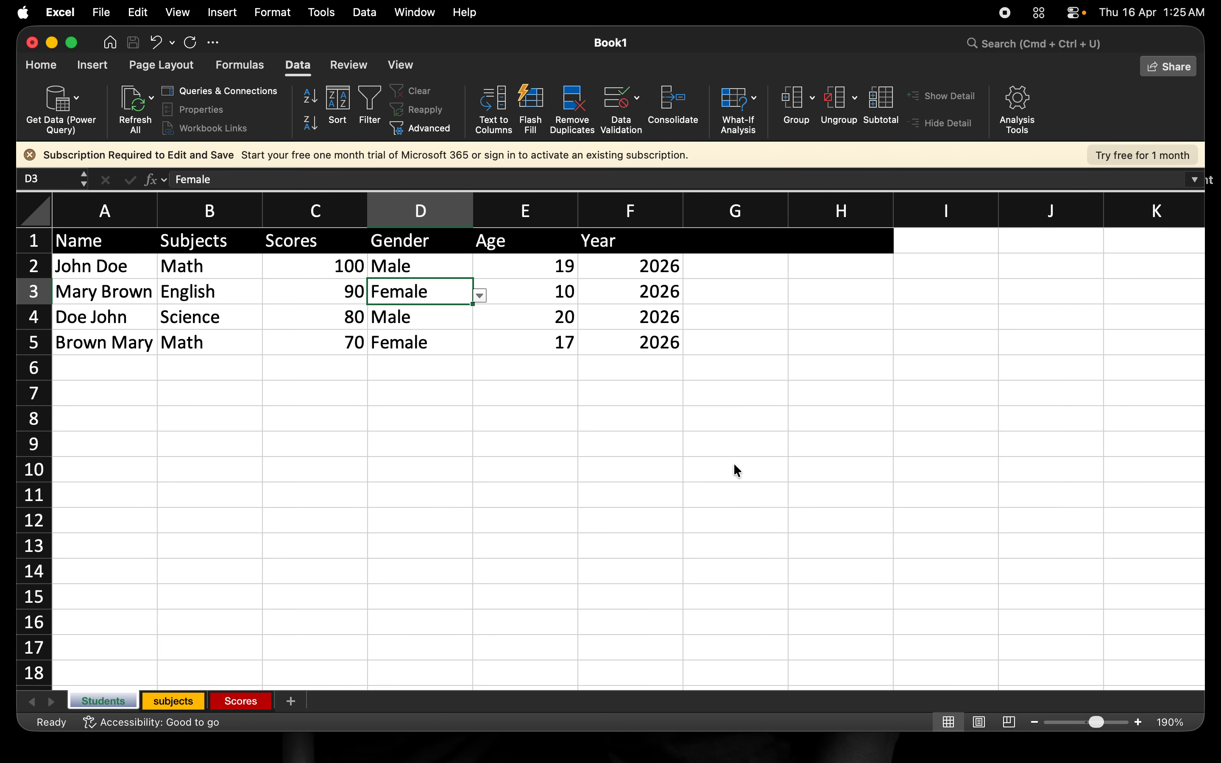